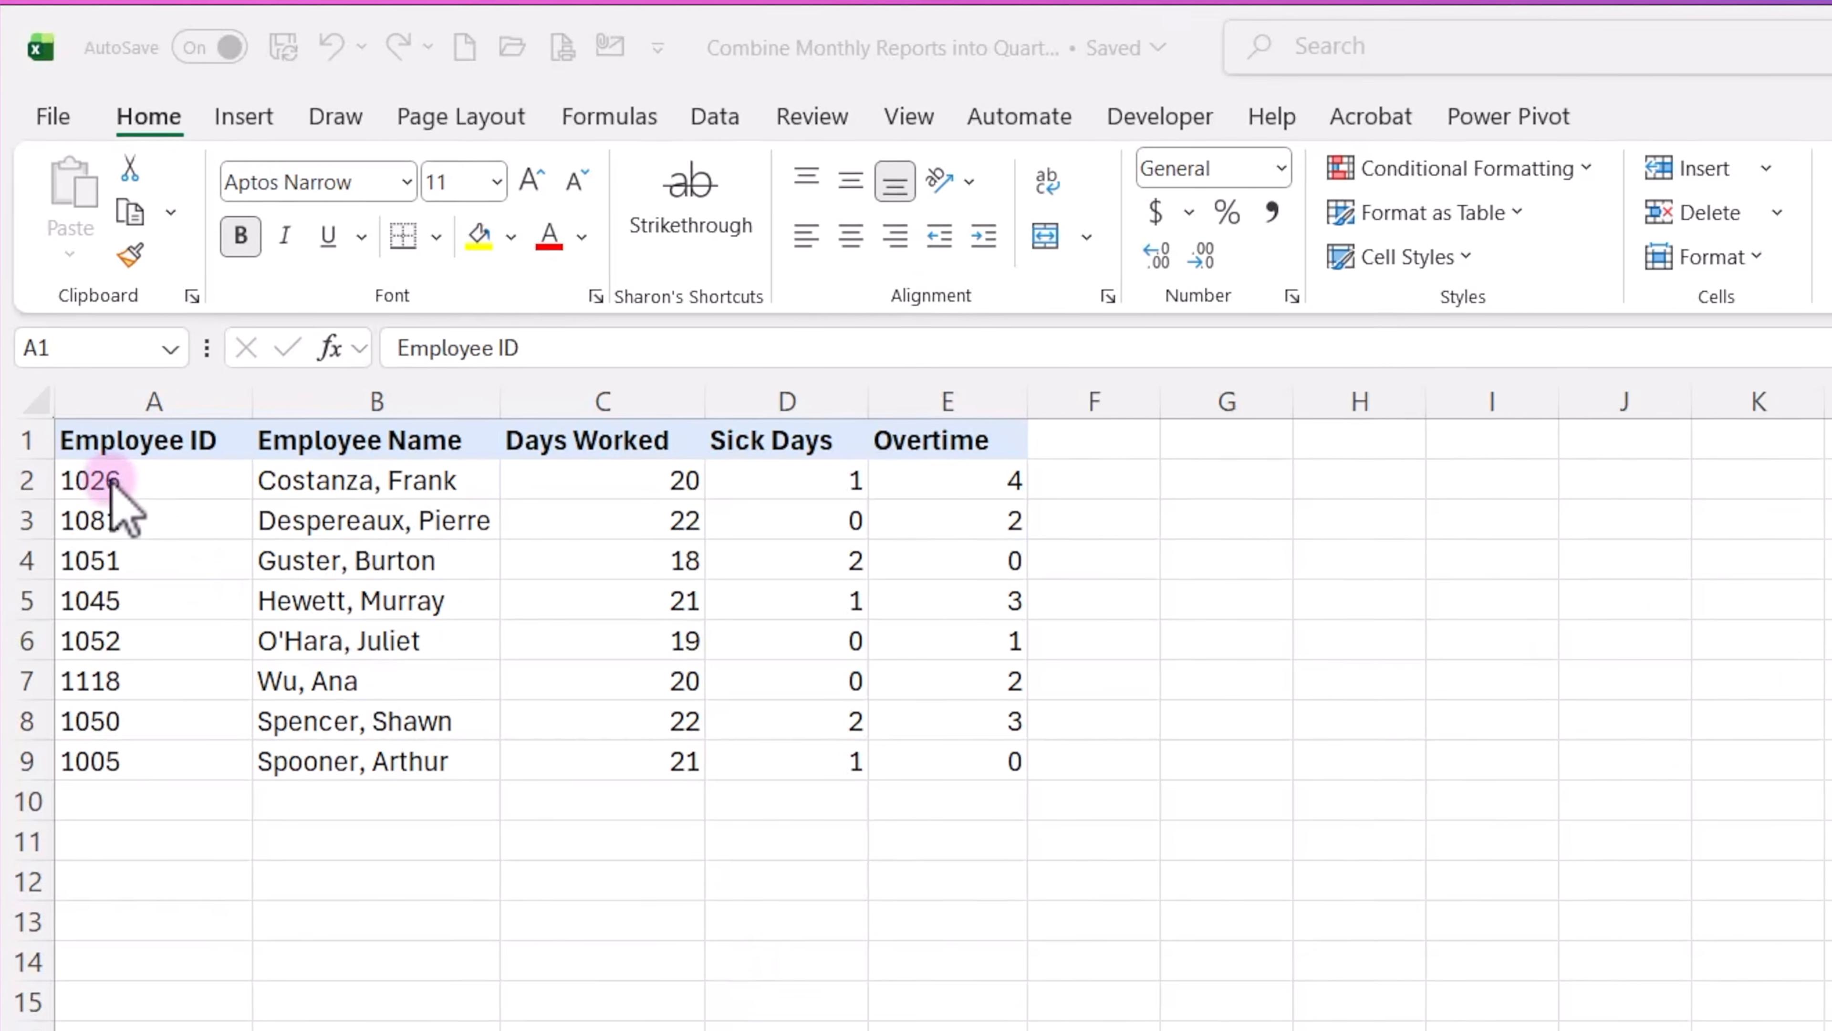
# Convert the Jan sheet's employee data, range A1:E9, into a table with headers.
pyautogui.click(110, 364)
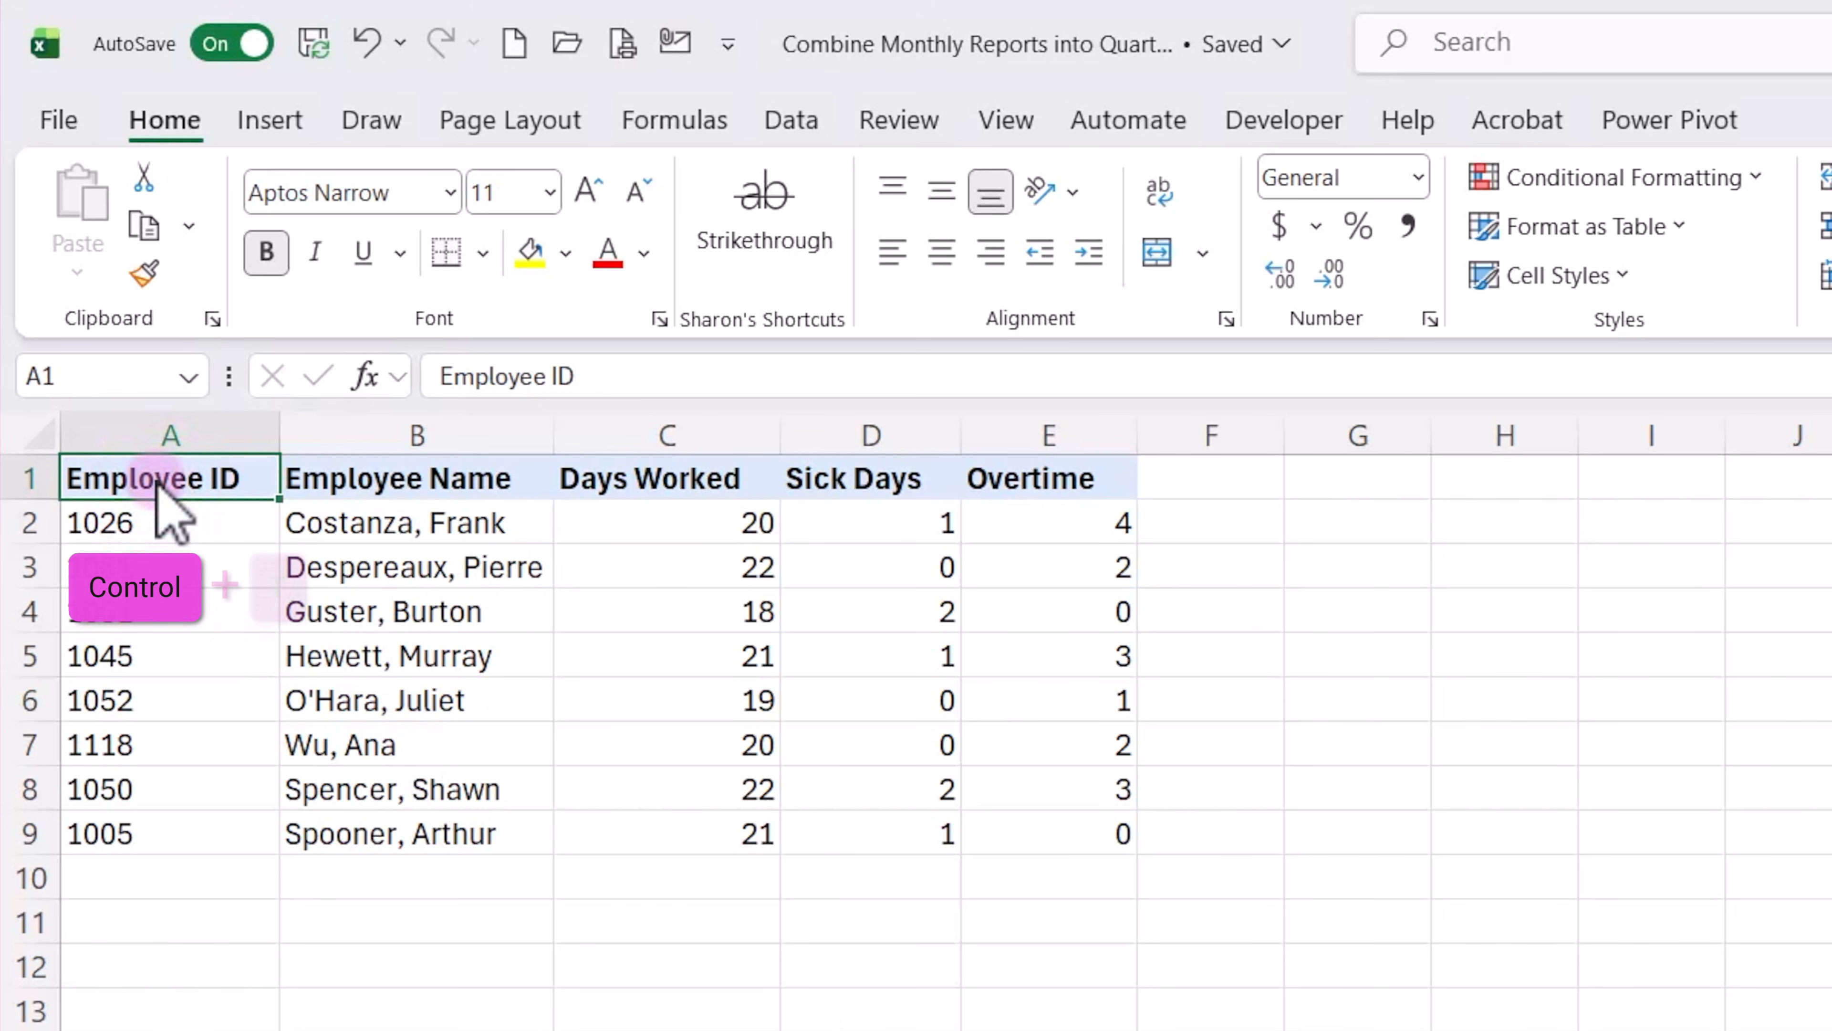
pyautogui.hotkey('ctrl', 't')
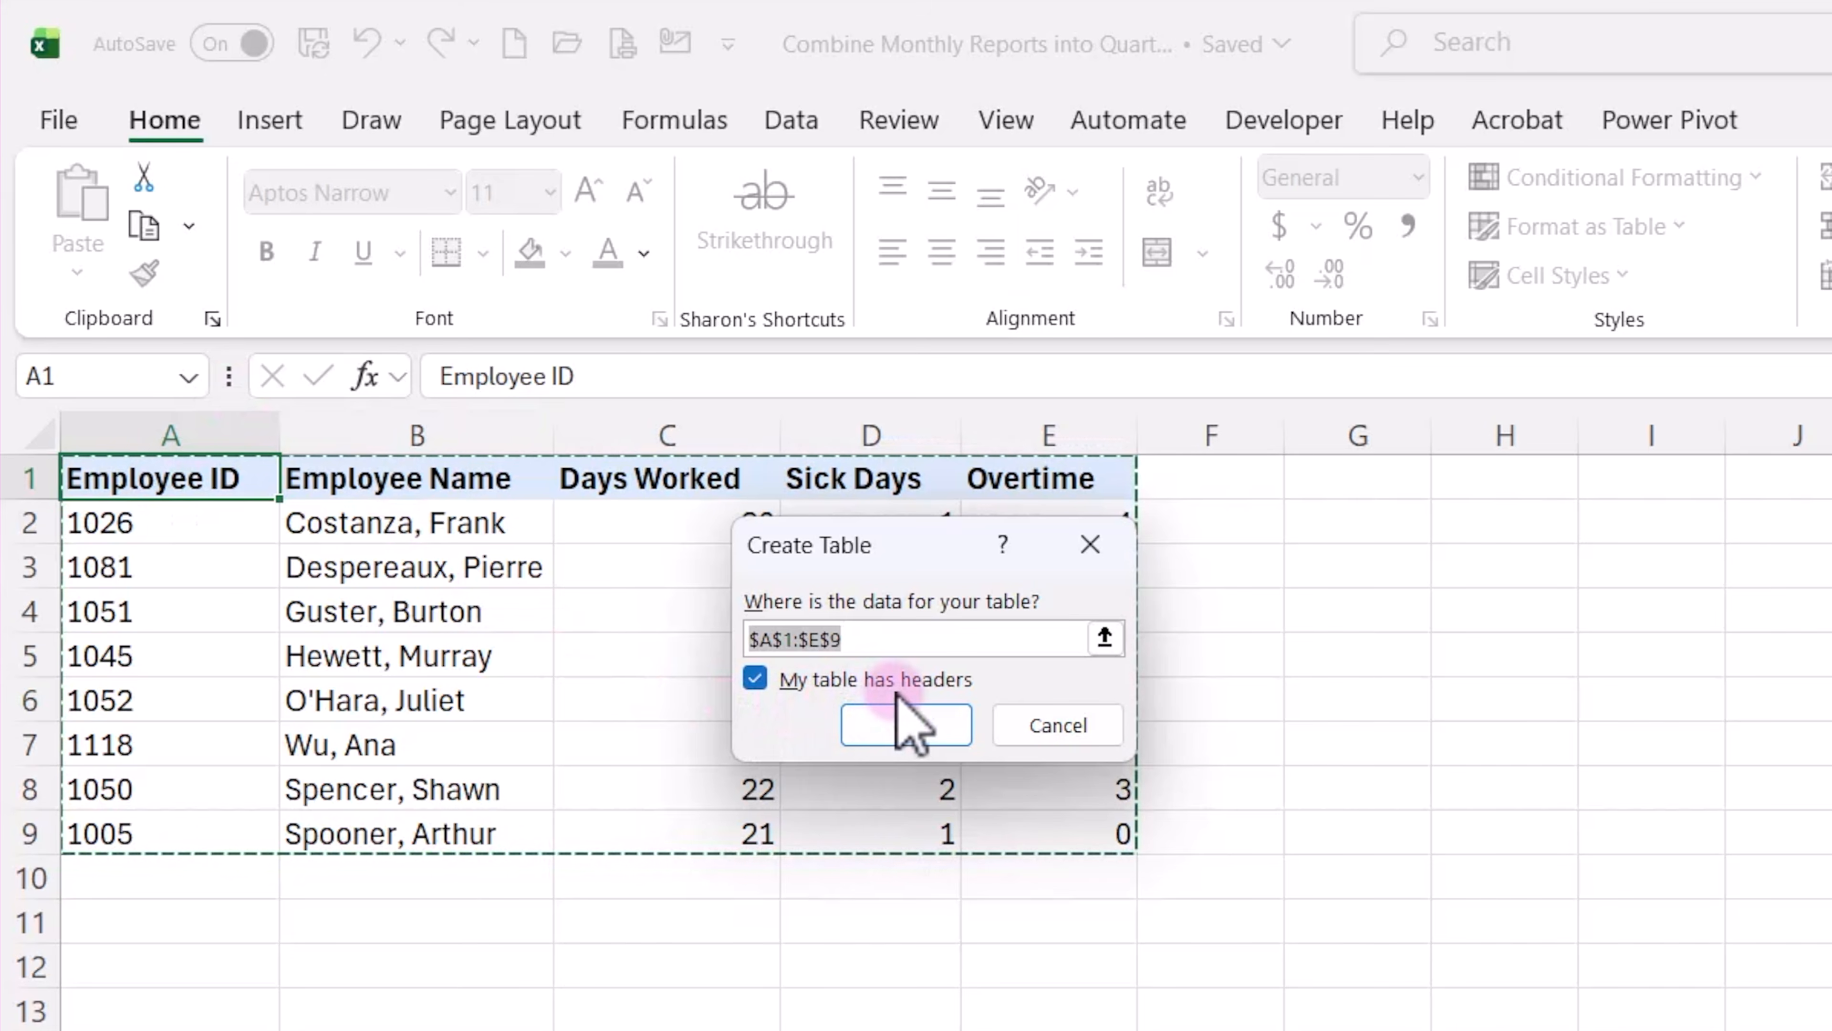
pyautogui.click(940, 732)
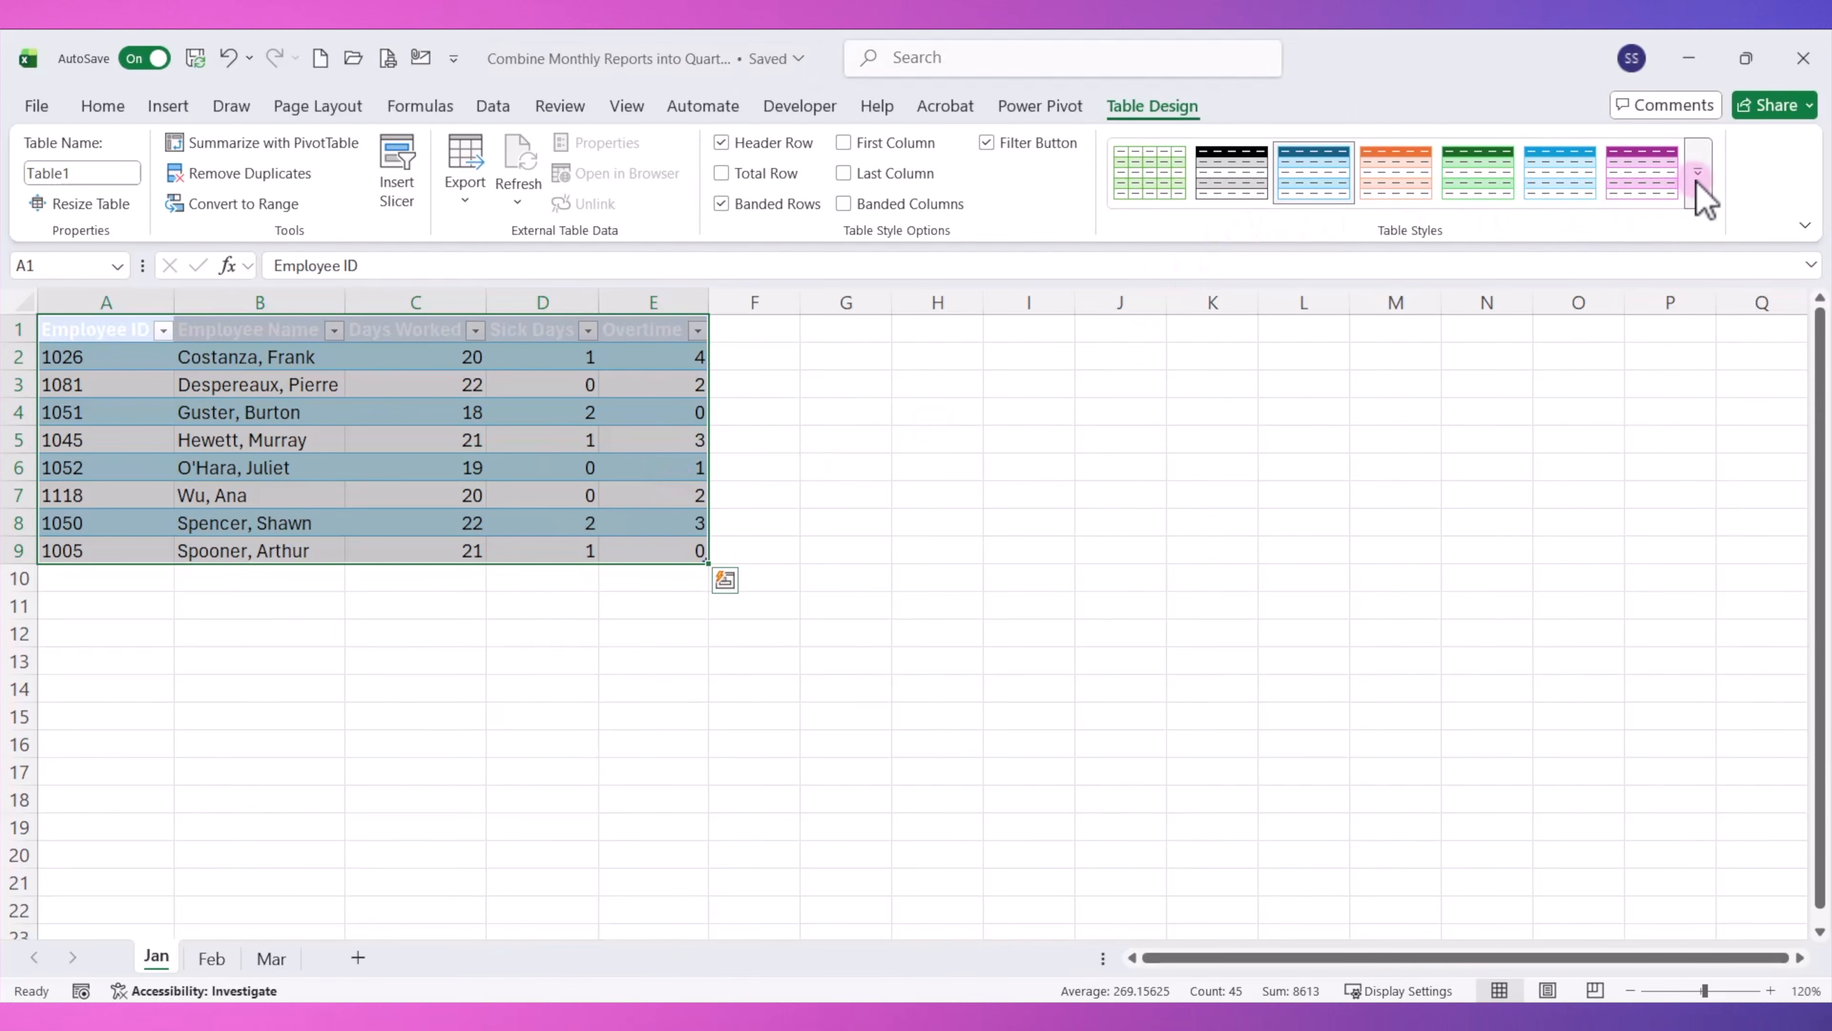
# Apply the None table style to the January table and name it tbl_Jan.
pyautogui.click(1697, 177)
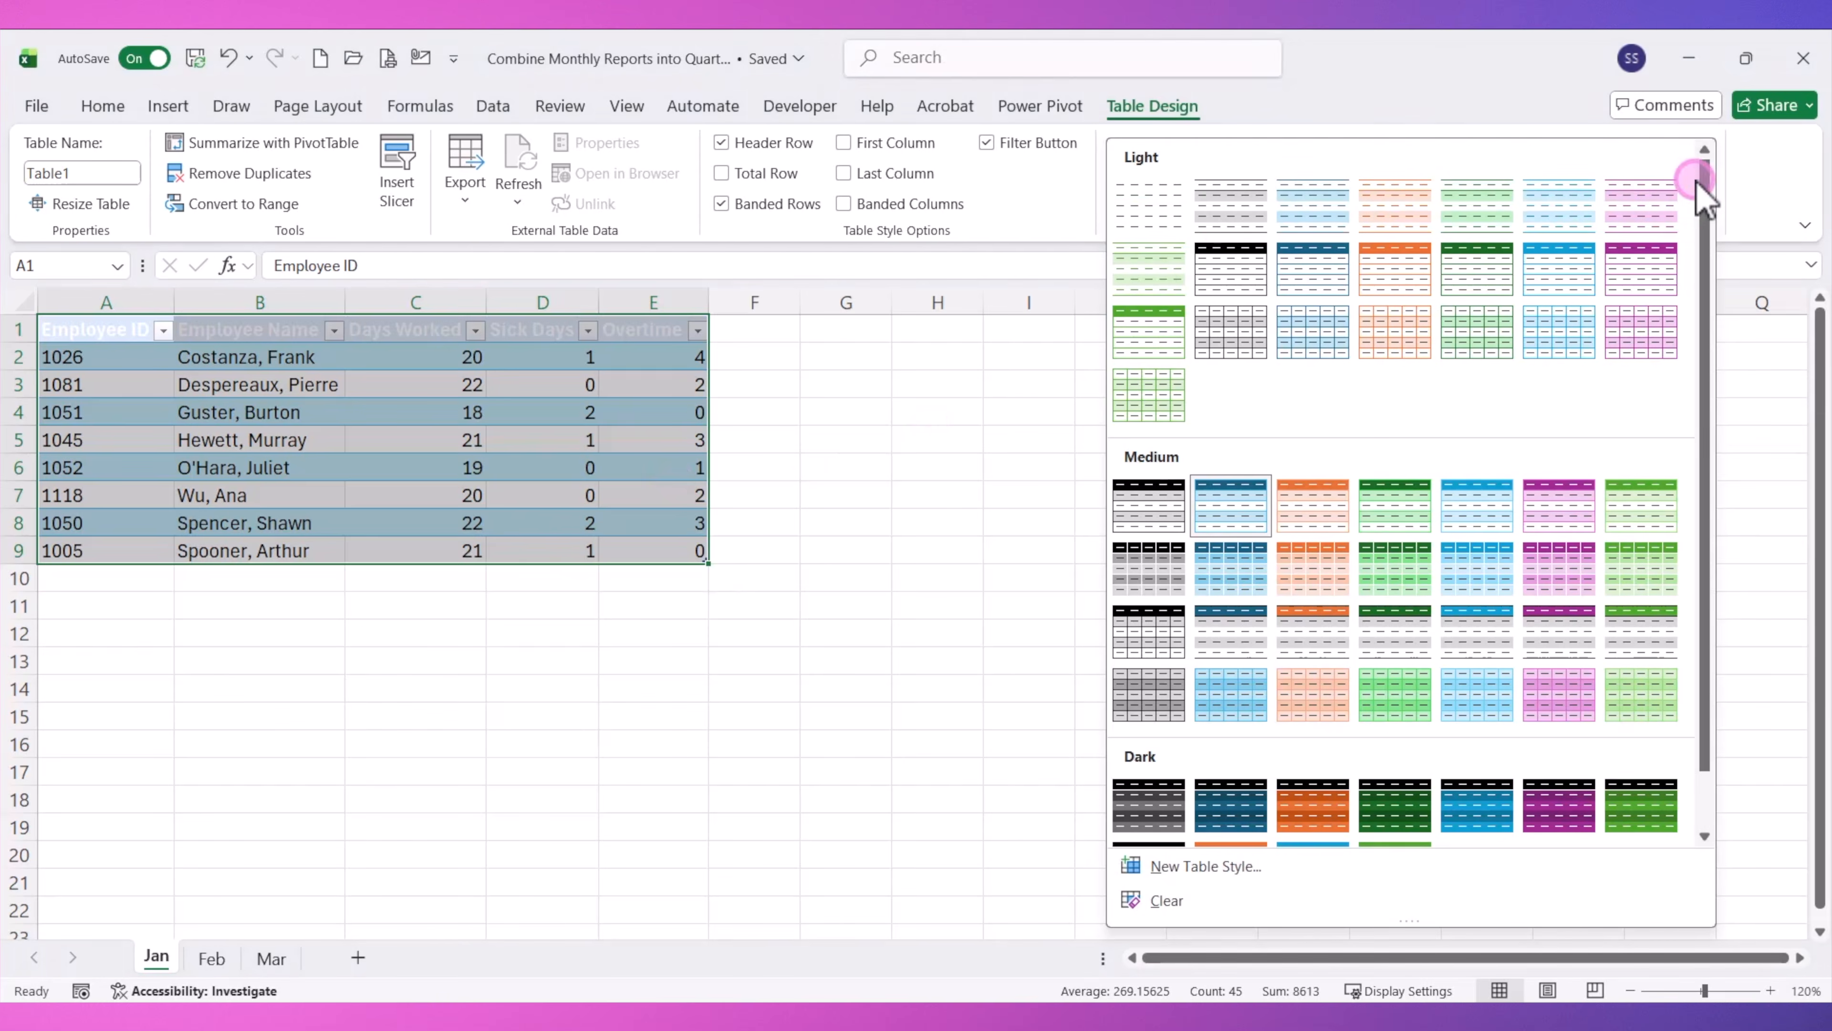
pyautogui.click(1152, 216)
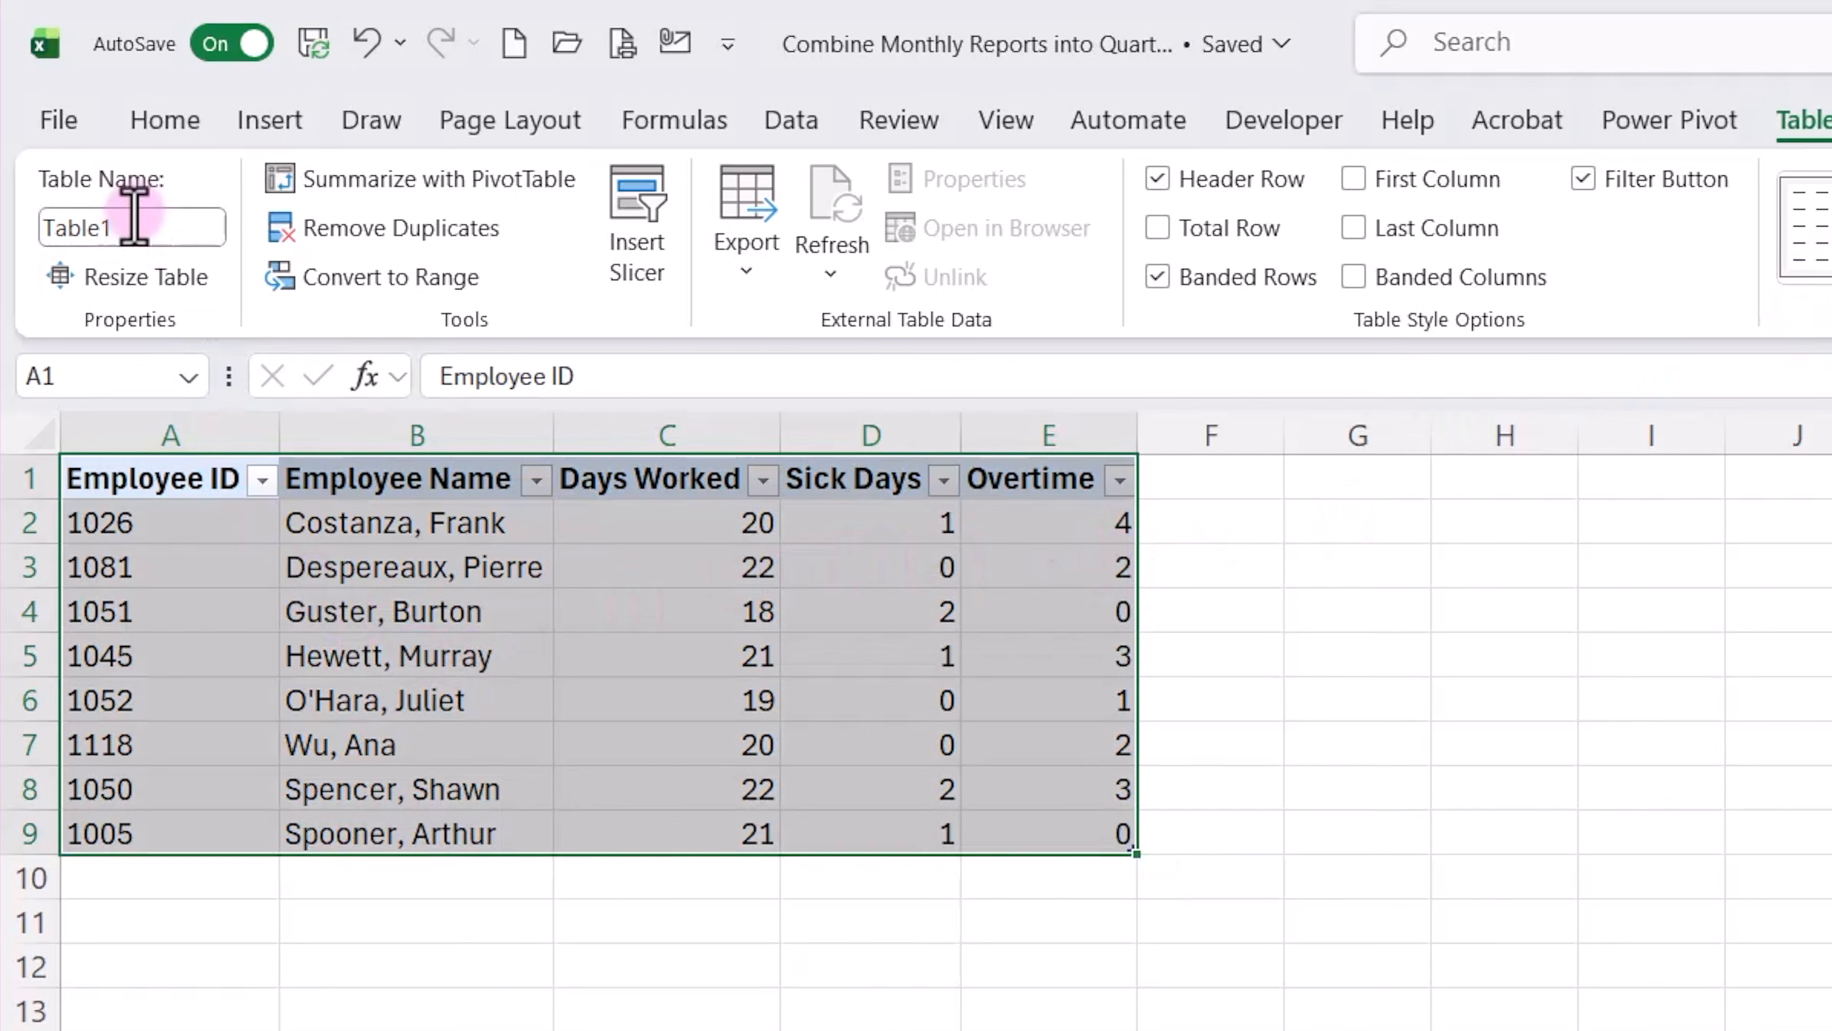
pyautogui.click(134, 220)
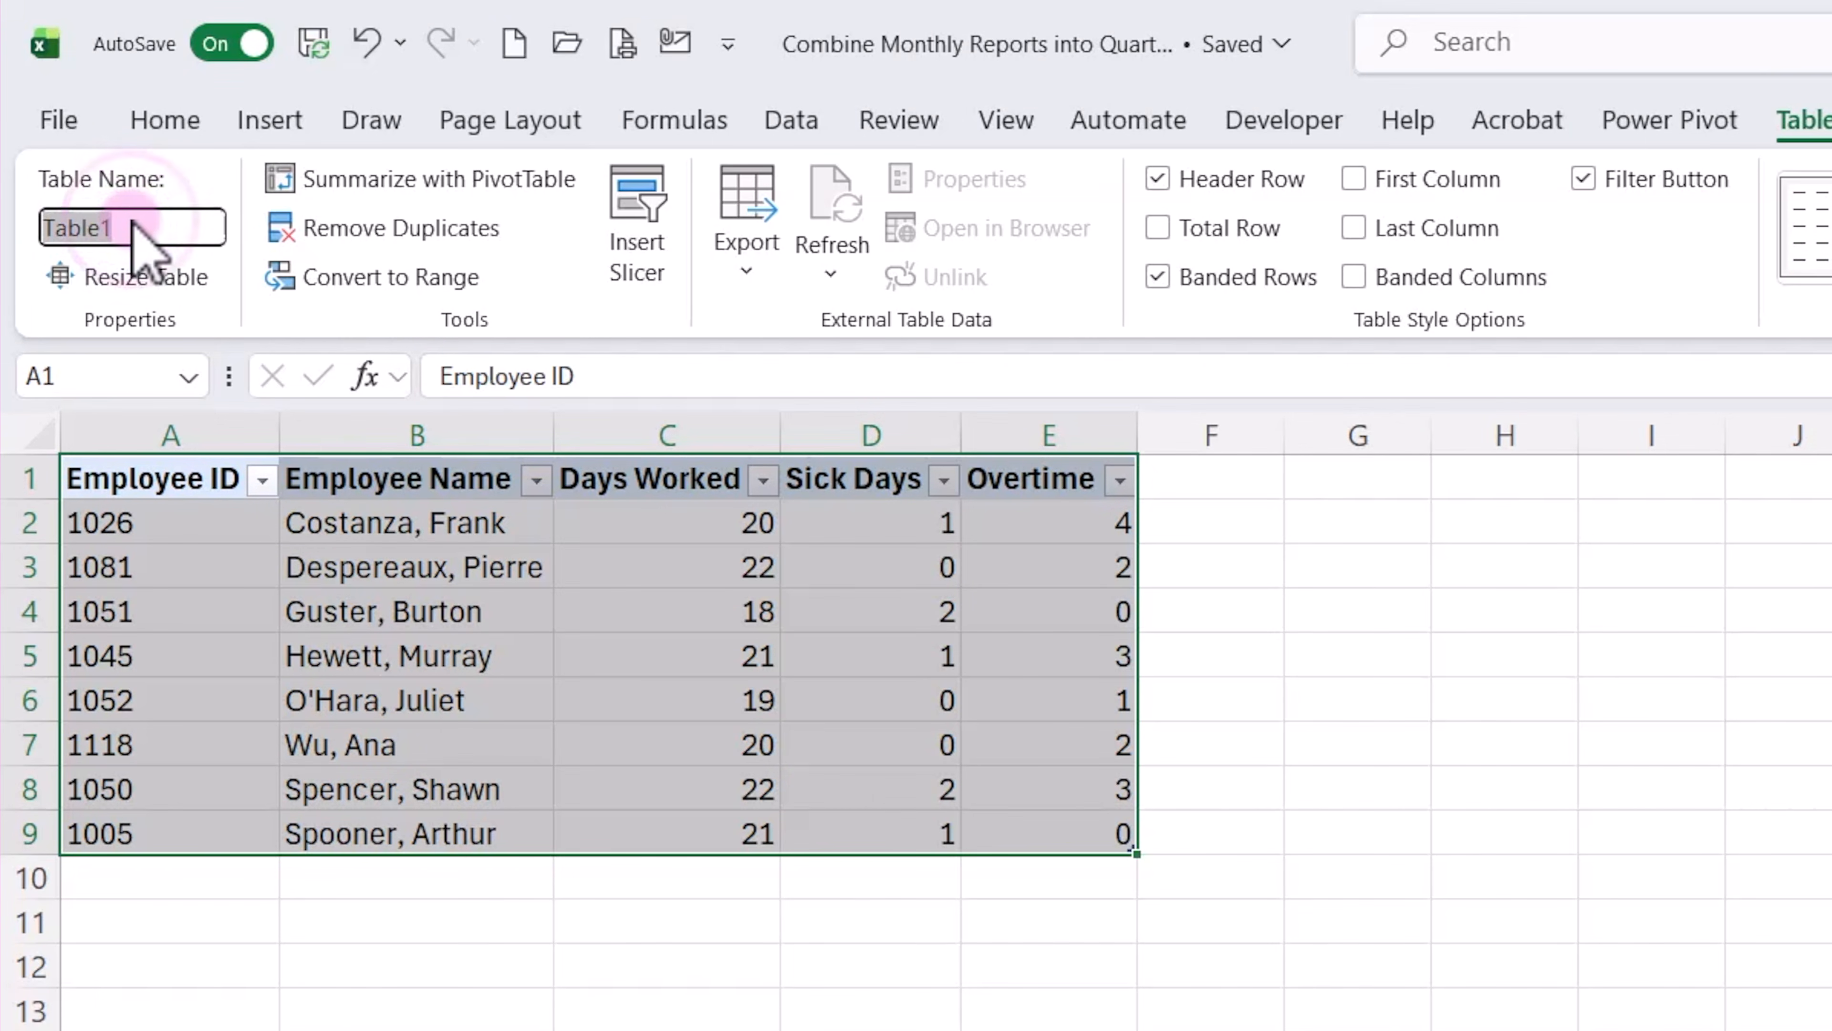
pyautogui.write('tbl_Jan')
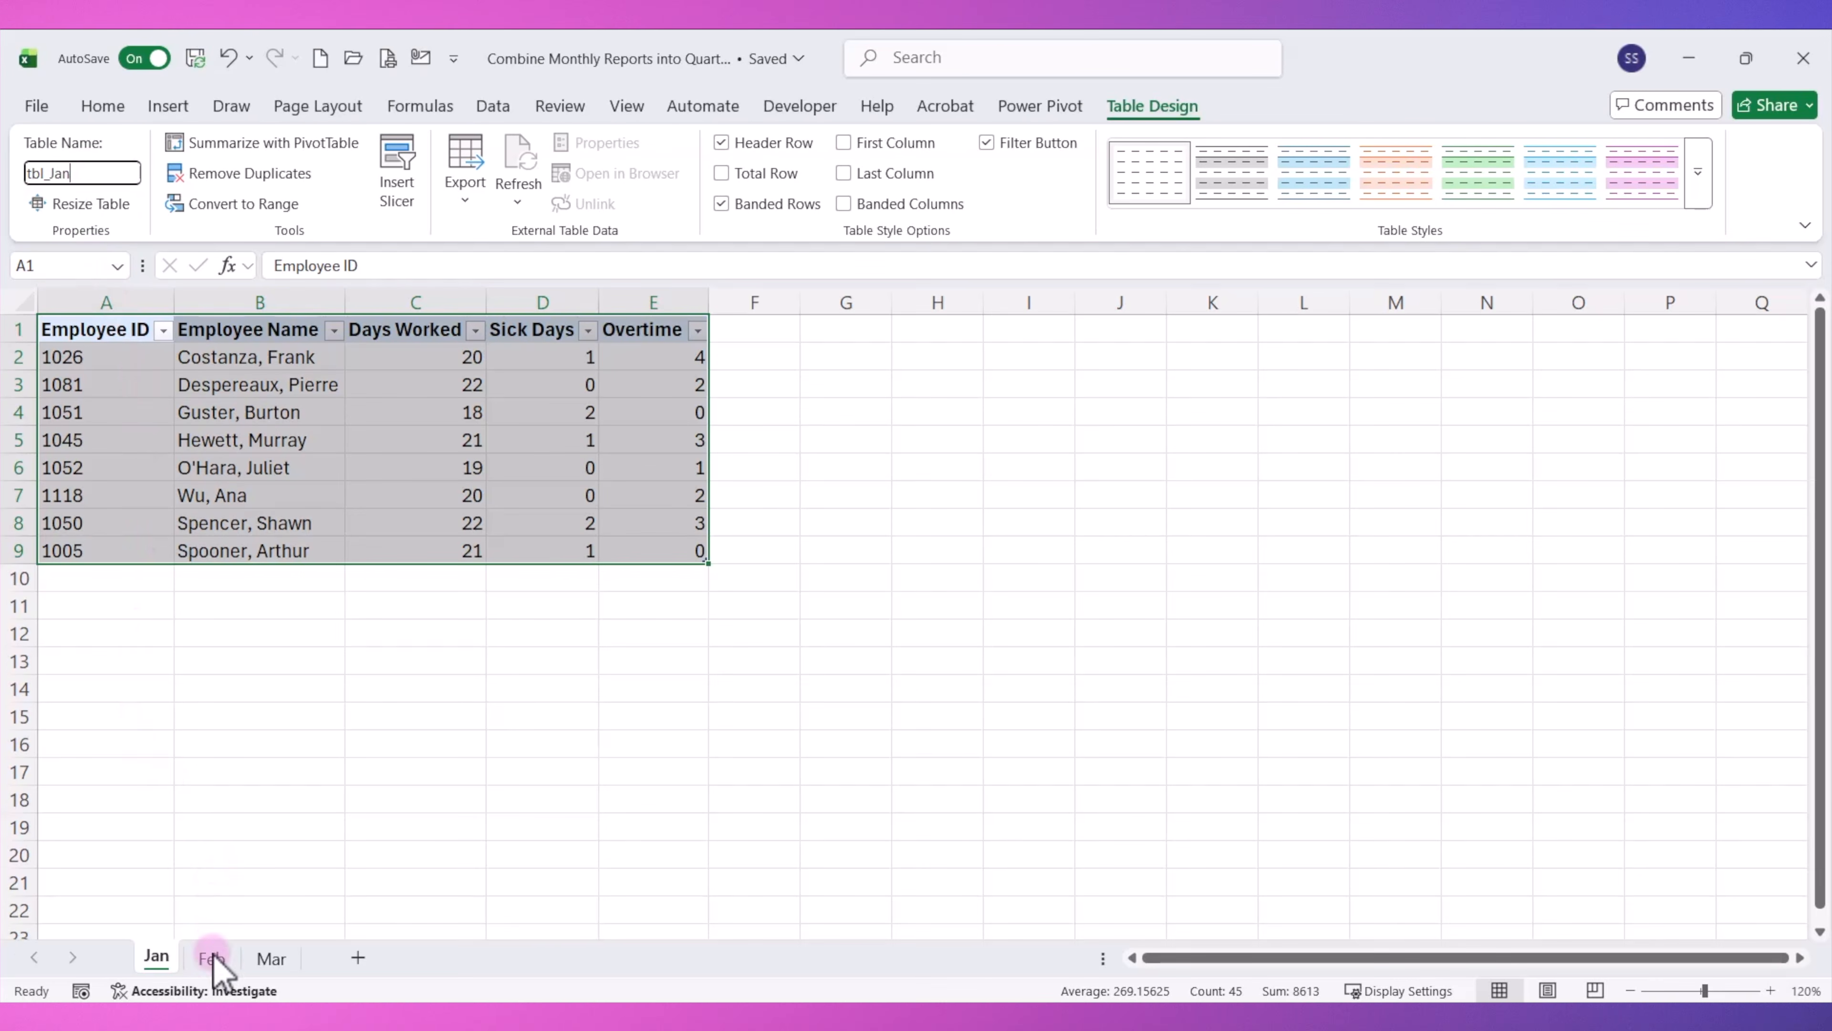
# Convert the employee data on the Feb sheet into a table with headers.
pyautogui.click(212, 959)
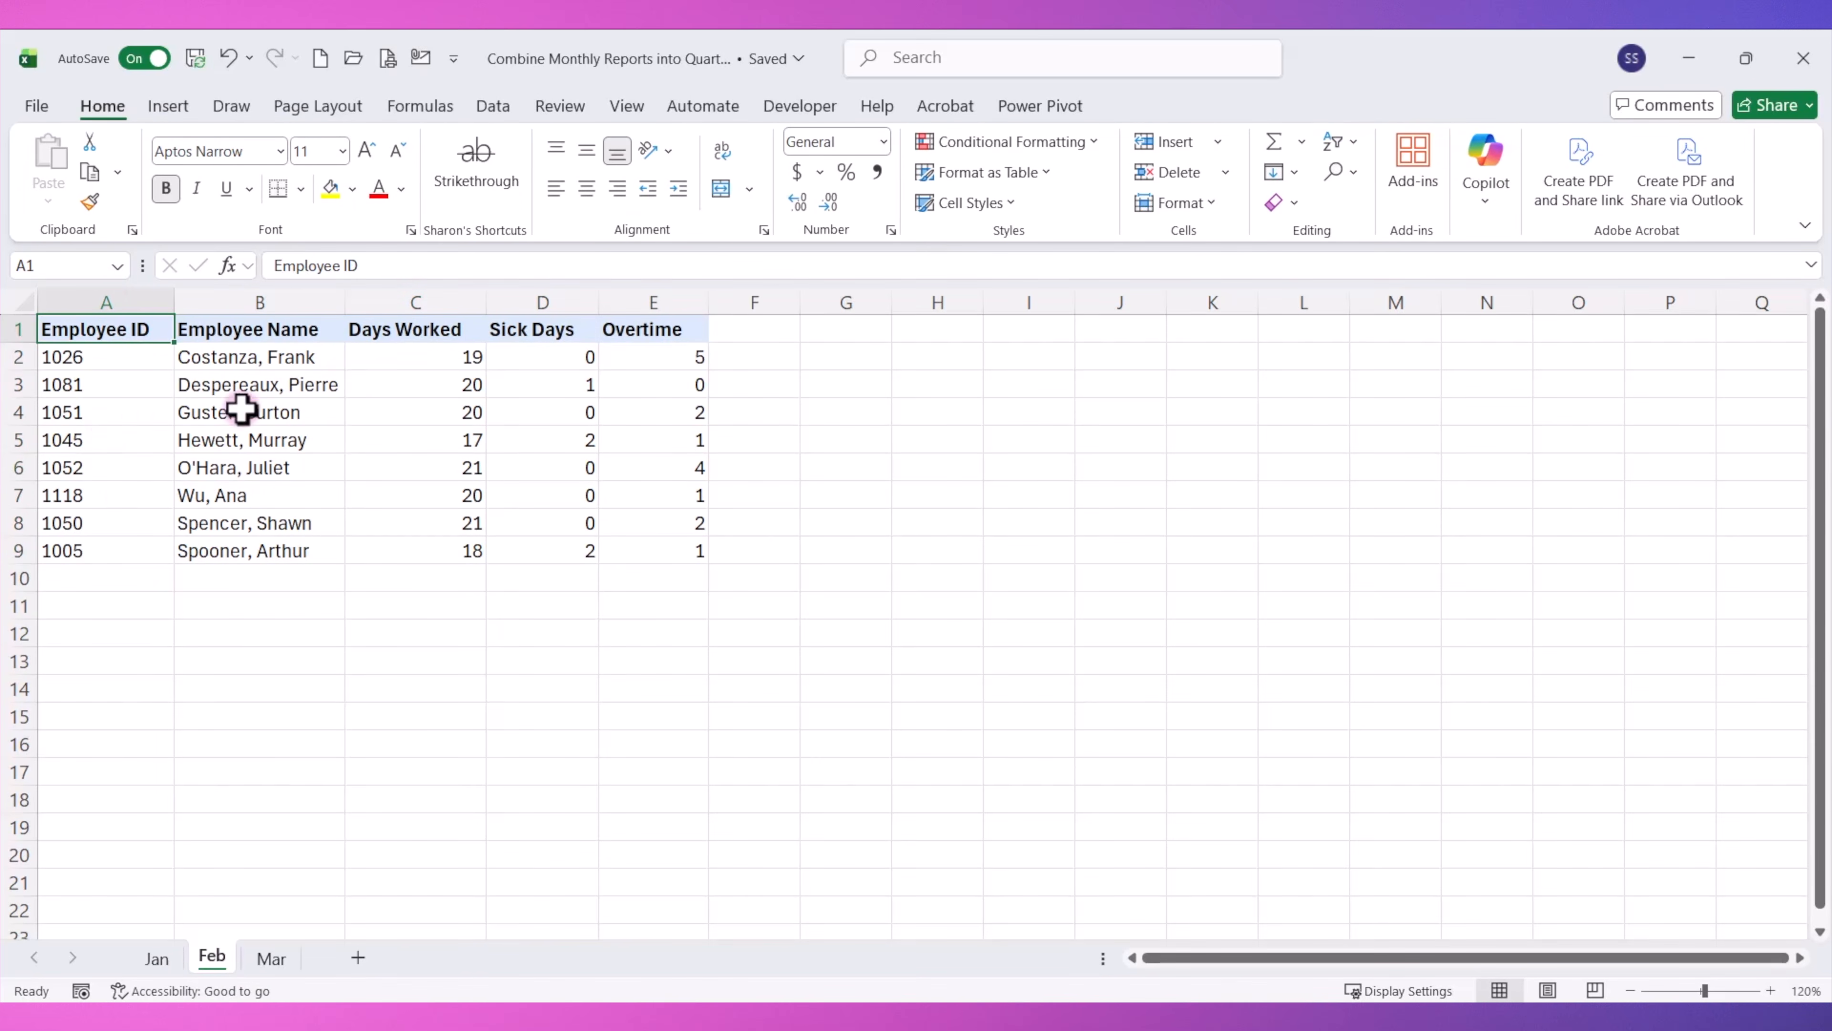
pyautogui.hotkey('ctrl', 't')
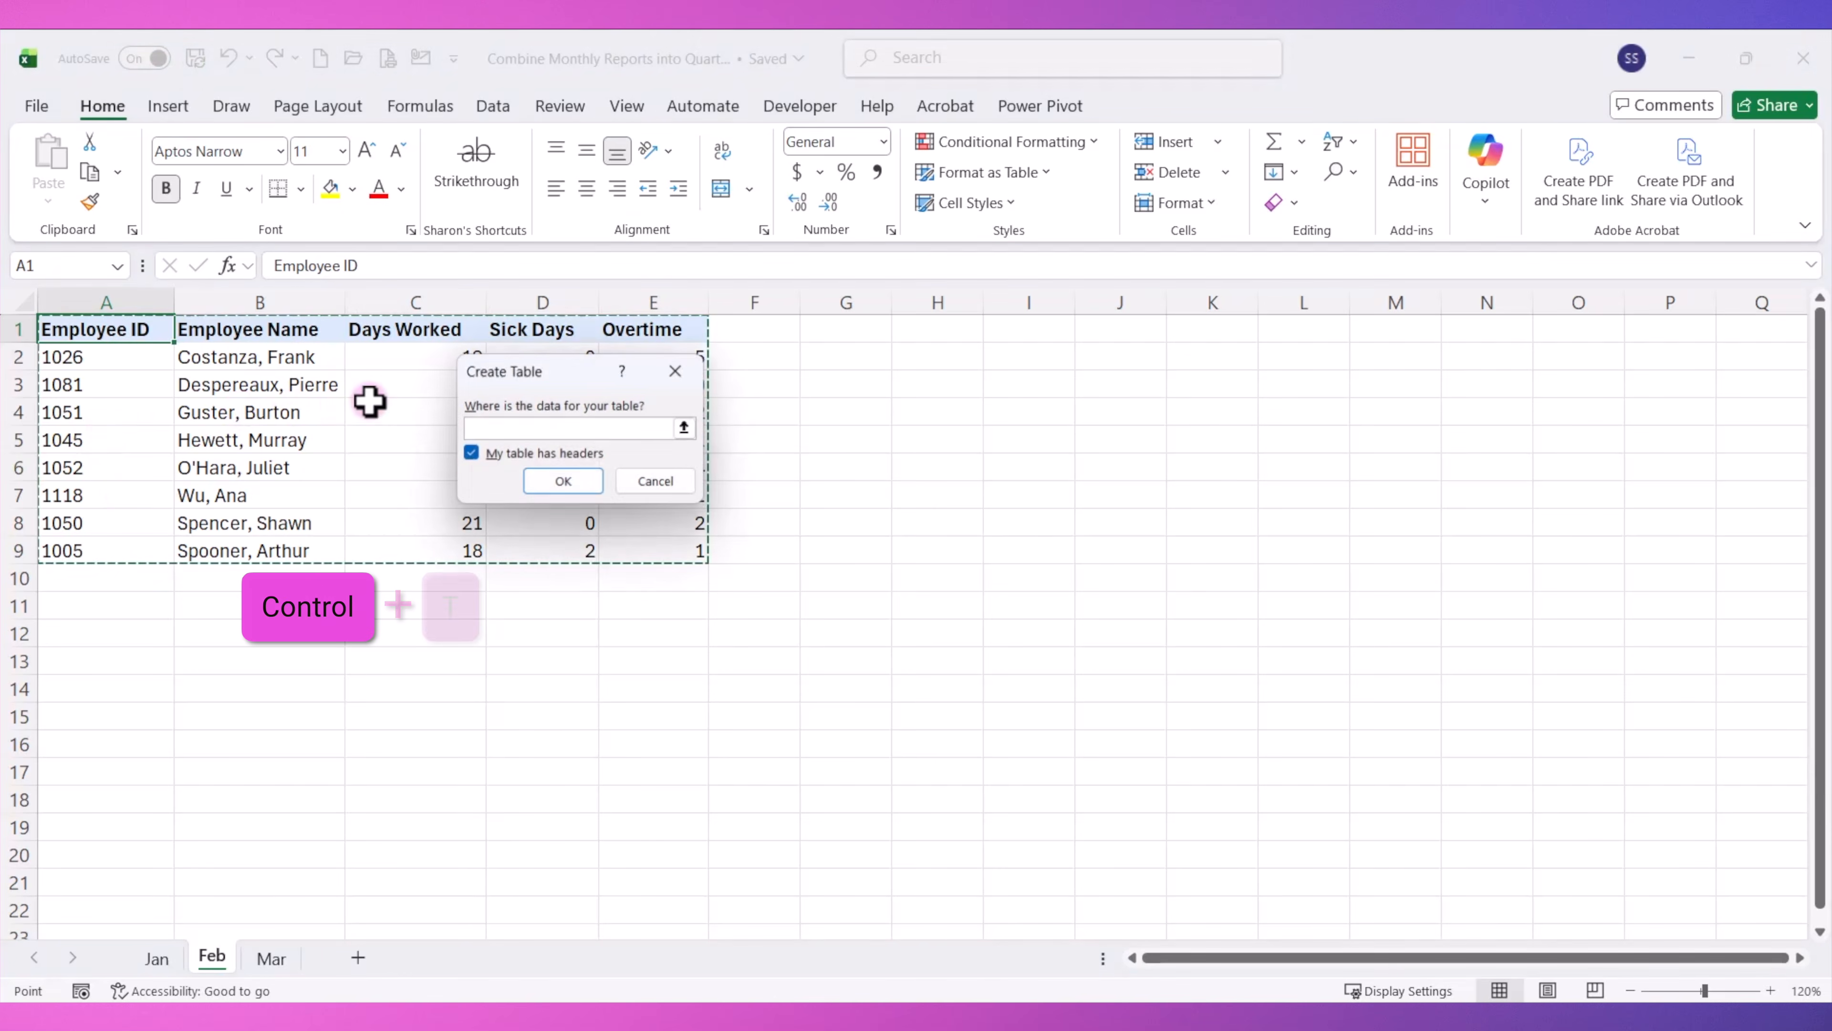
pyautogui.click(577, 488)
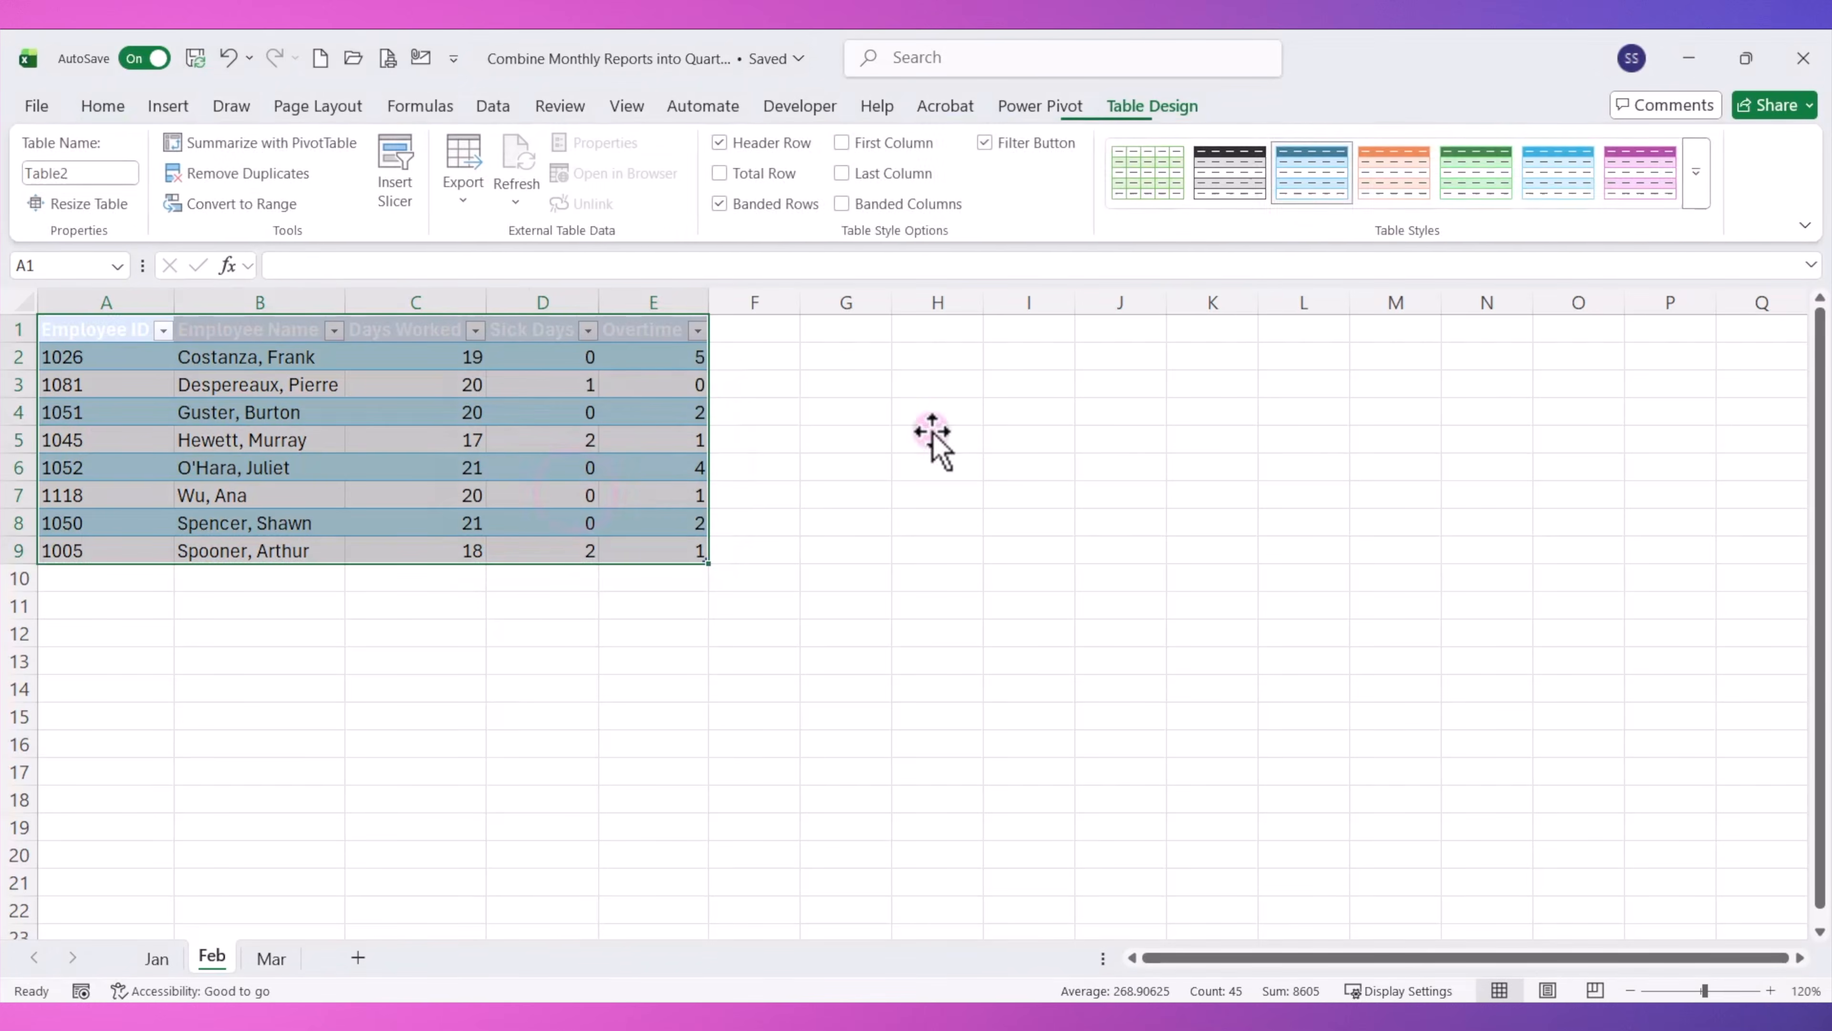
# Apply the None table style to the February table and name it tbl_Feb.
pyautogui.click(1700, 211)
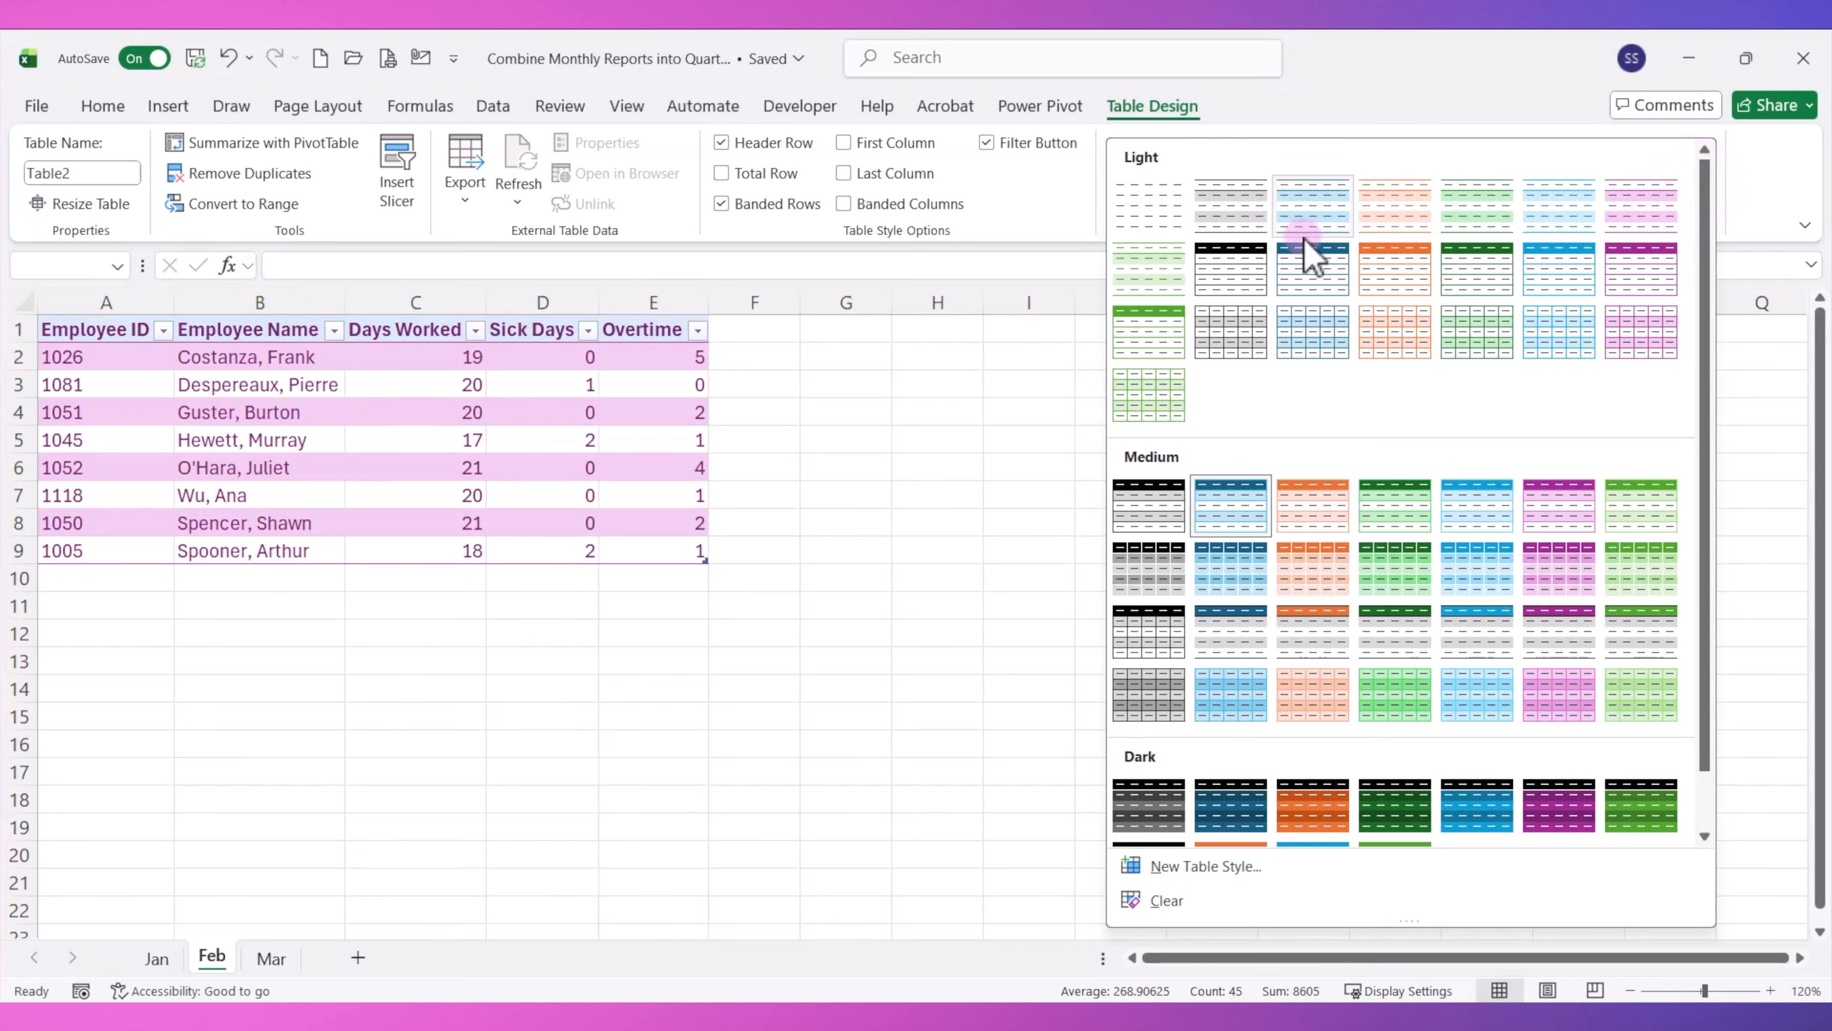
pyautogui.click(1153, 215)
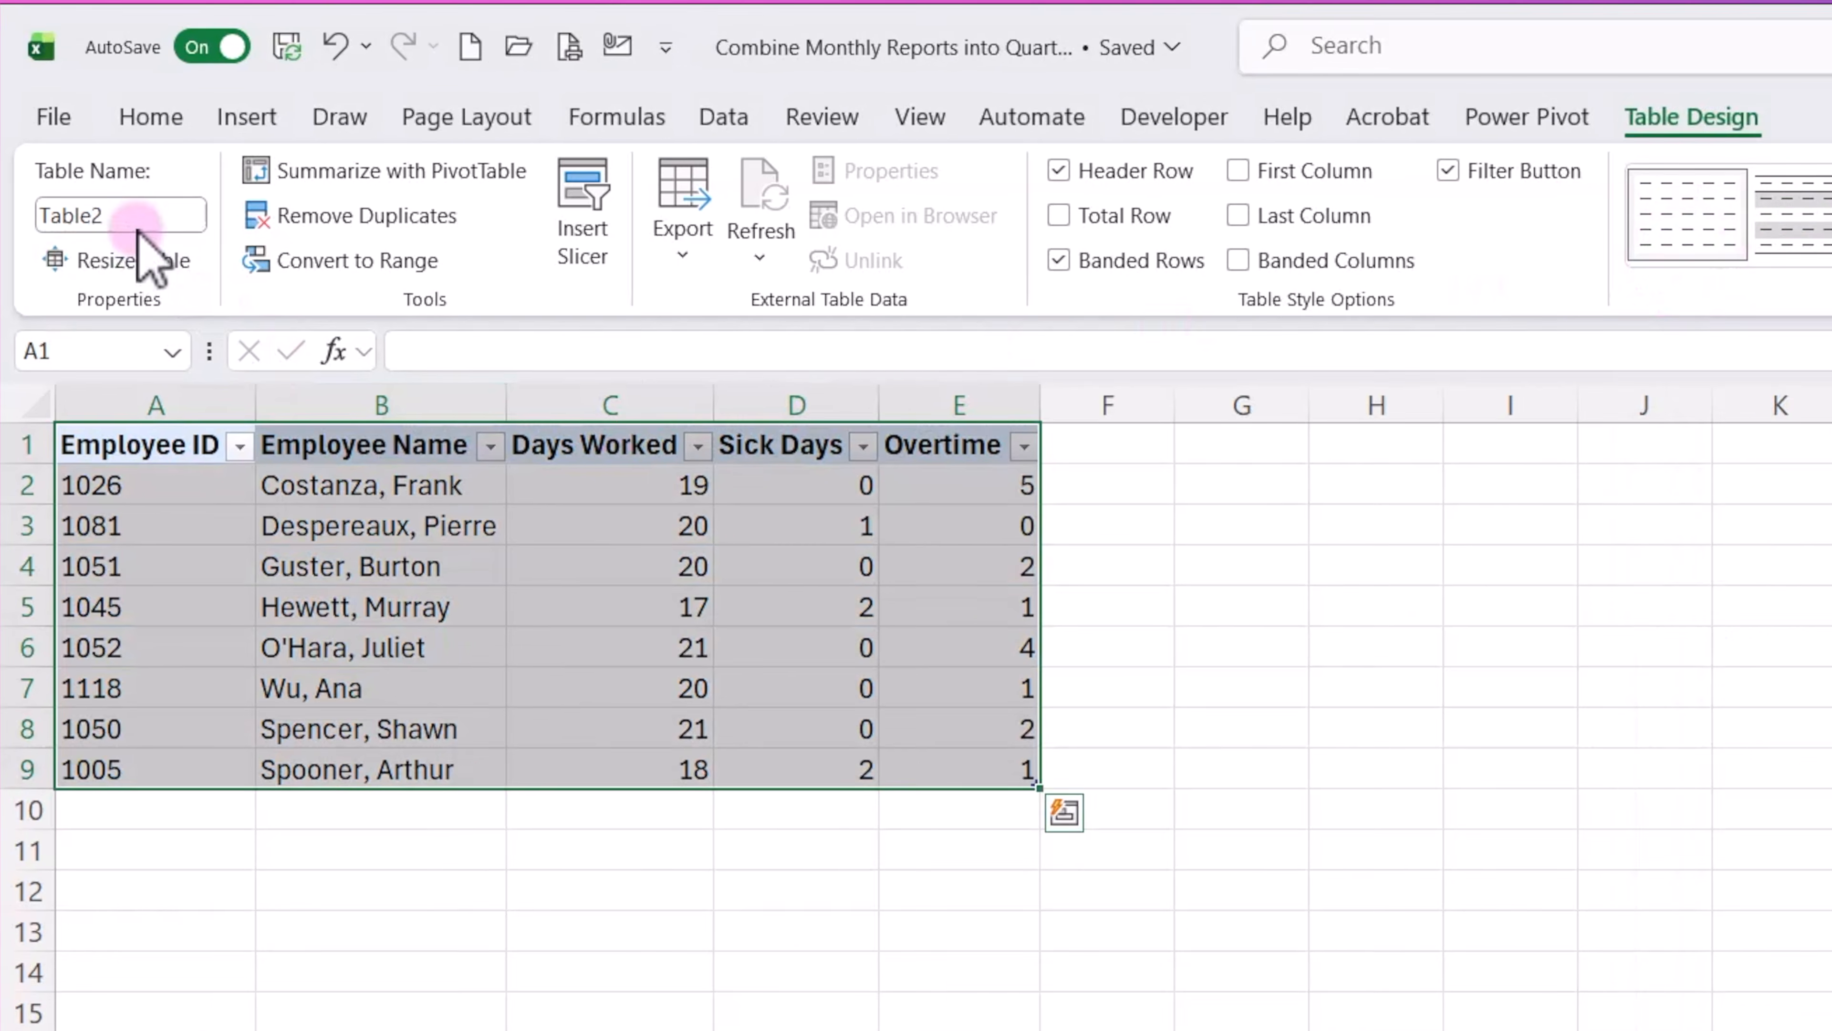
pyautogui.click(102, 187)
pyautogui.write('tbl_Feb')
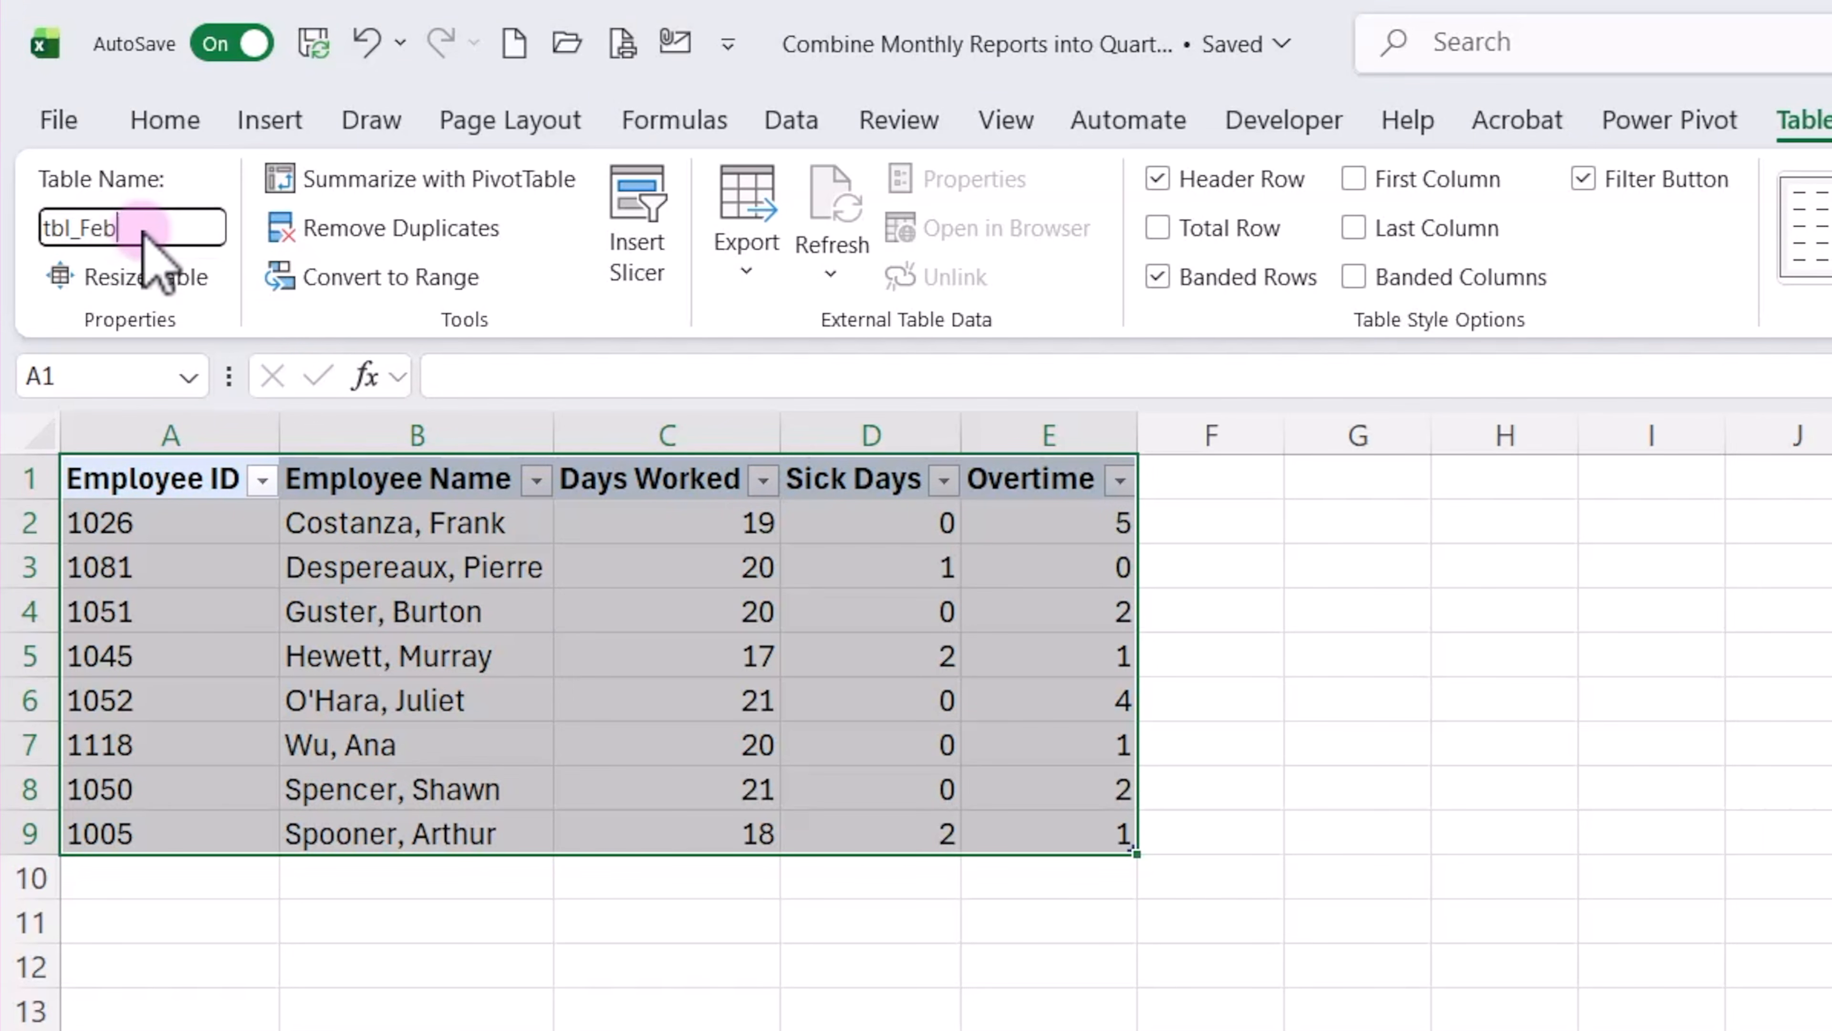
pyautogui.press('Return')
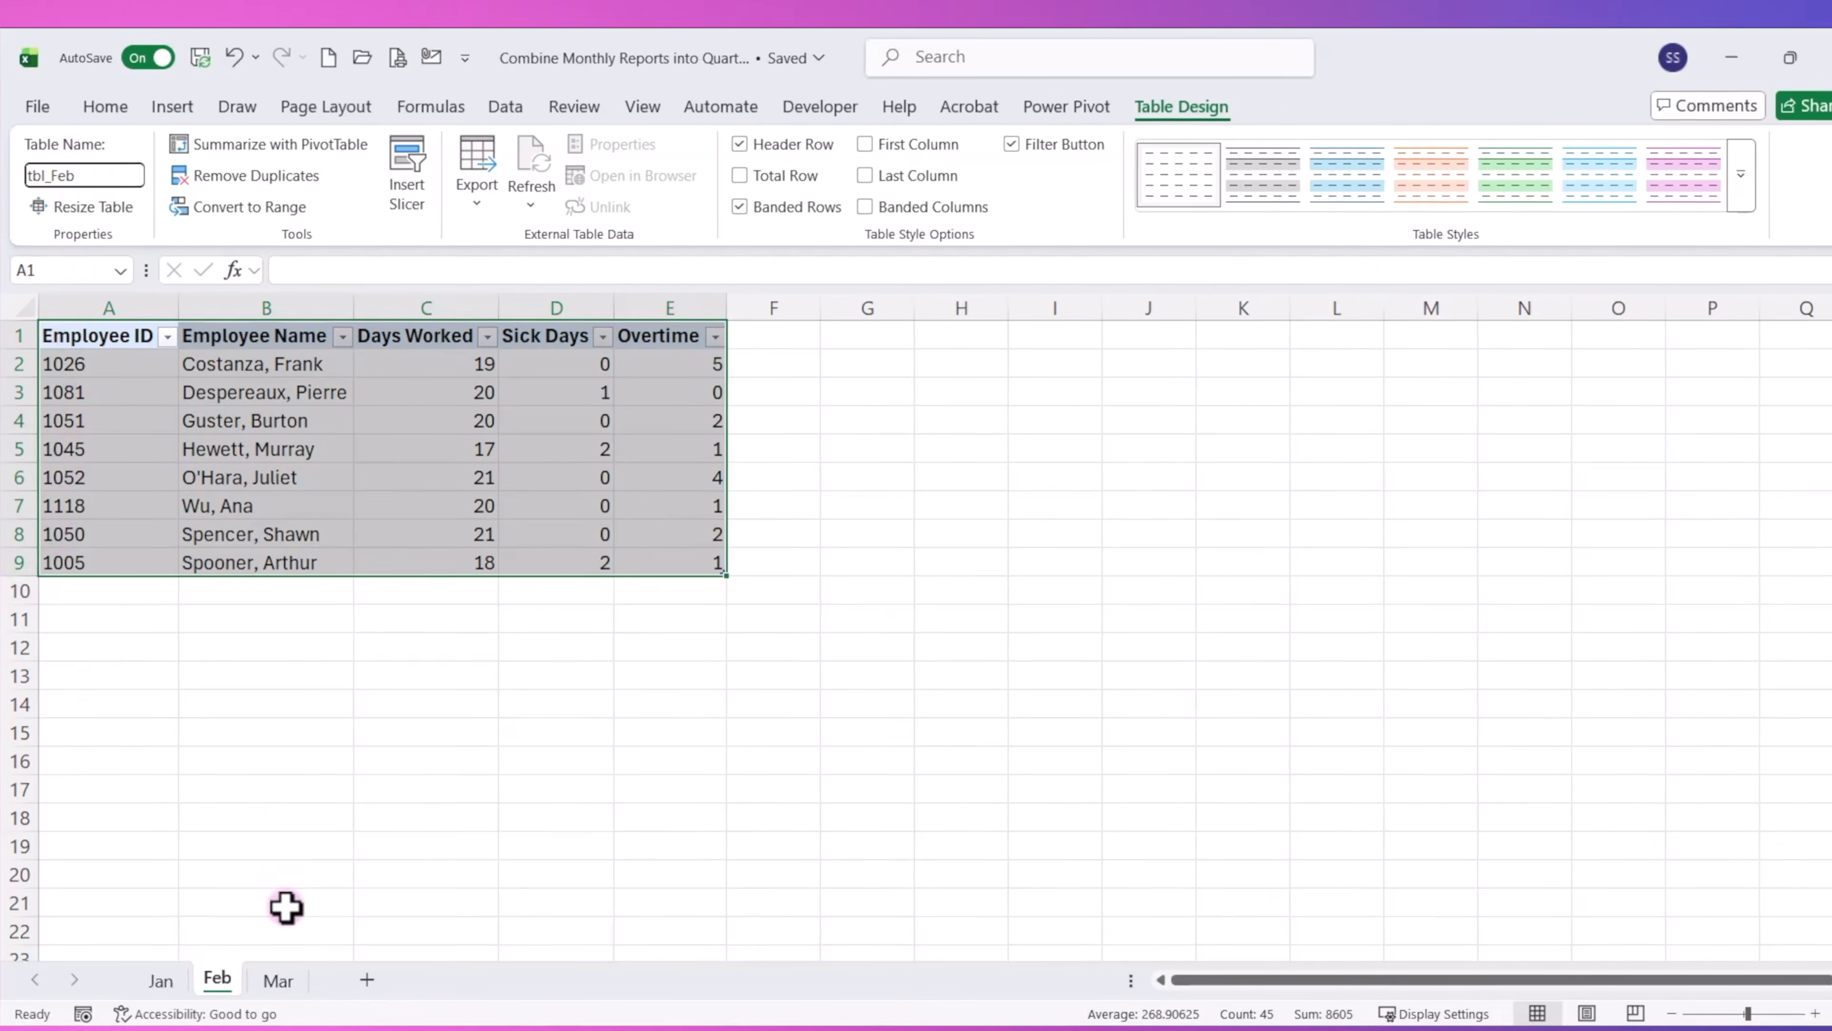
# Convert the Mar sheet's employee data, range A1:E9, into a table with headers.
pyautogui.click(271, 959)
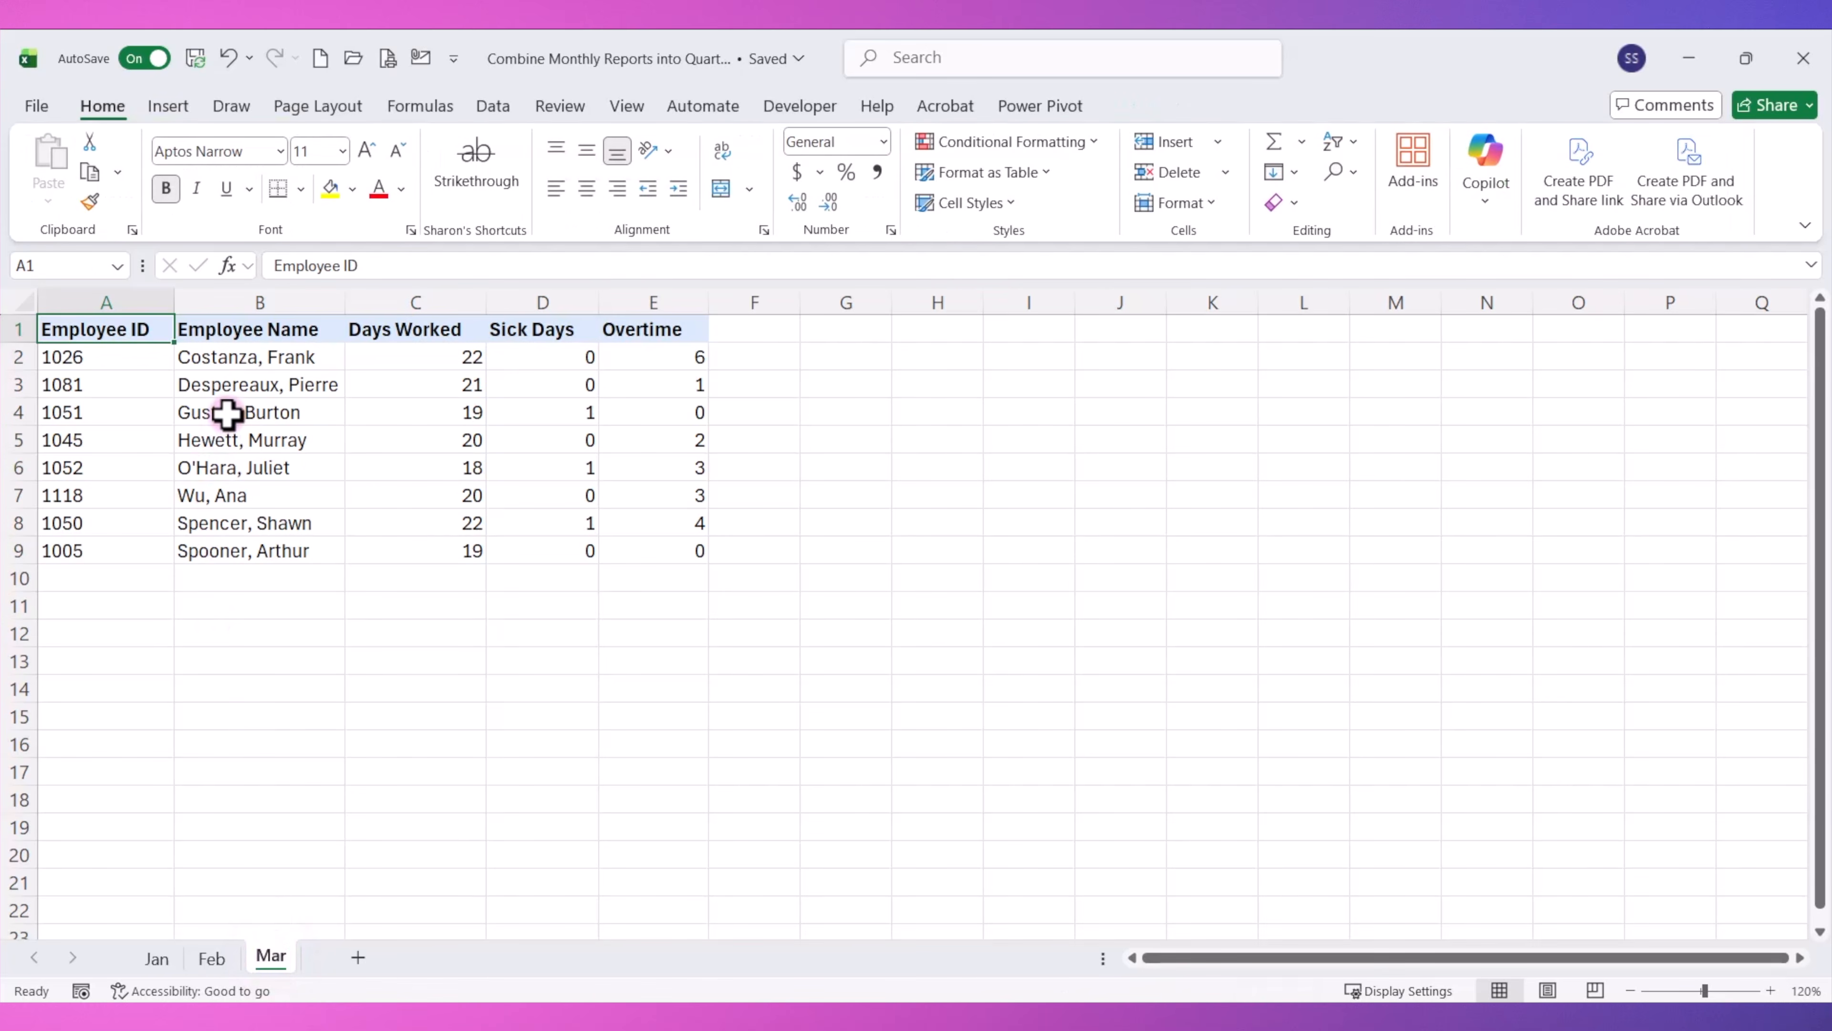
pyautogui.hotkey('ctrl', 't')
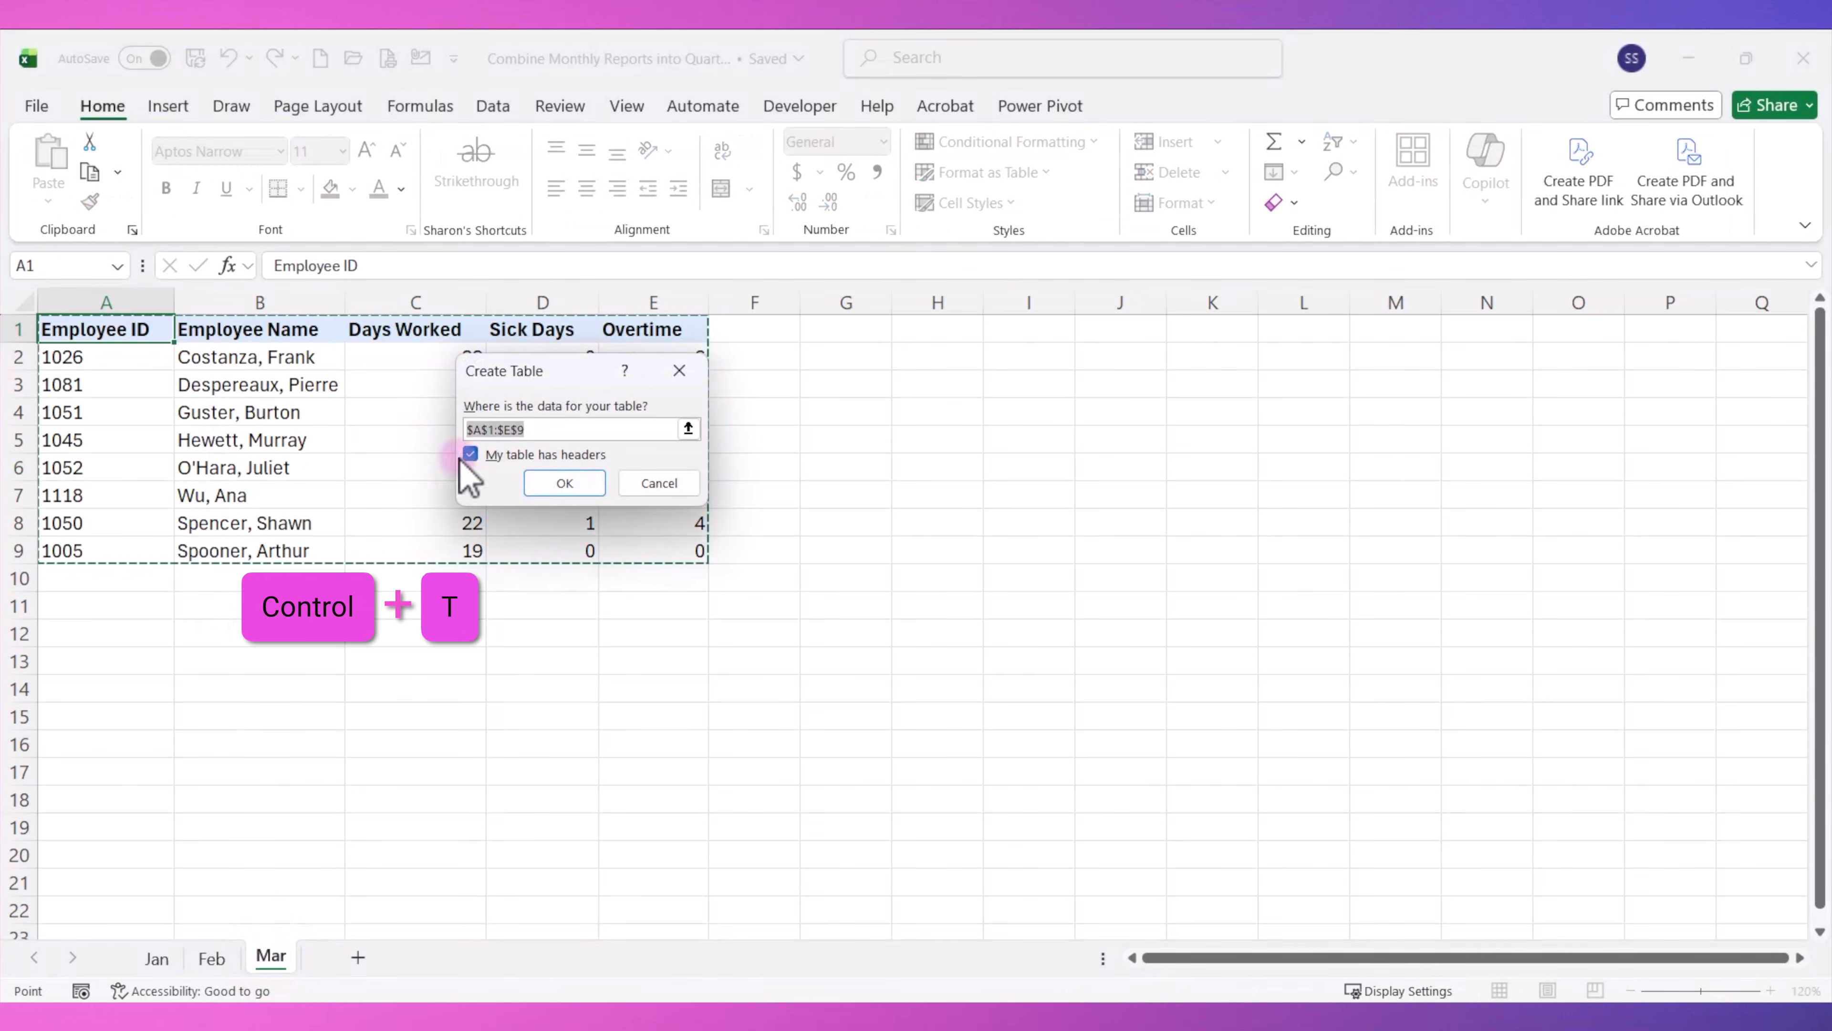
pyautogui.click(565, 483)
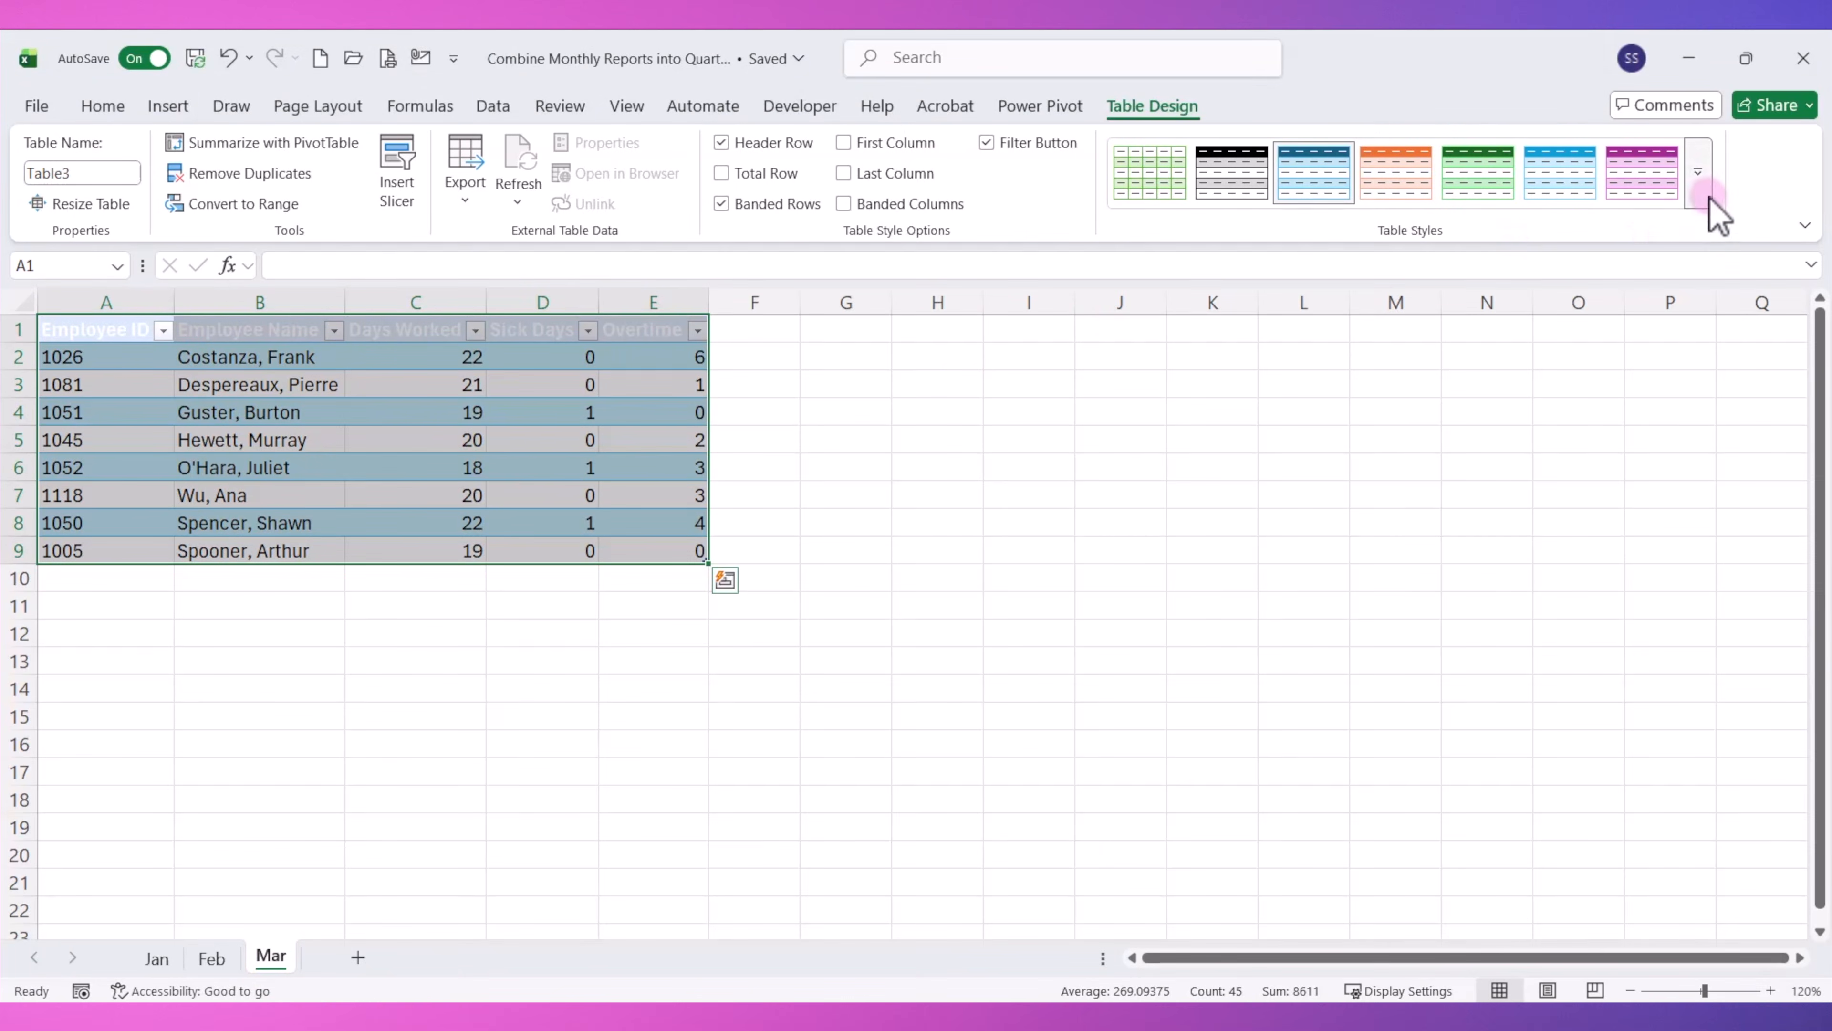
# Apply the None table style to the March table and name it tbl_Mar.
pyautogui.click(1717, 216)
pyautogui.click(1136, 195)
pyautogui.click(90, 176)
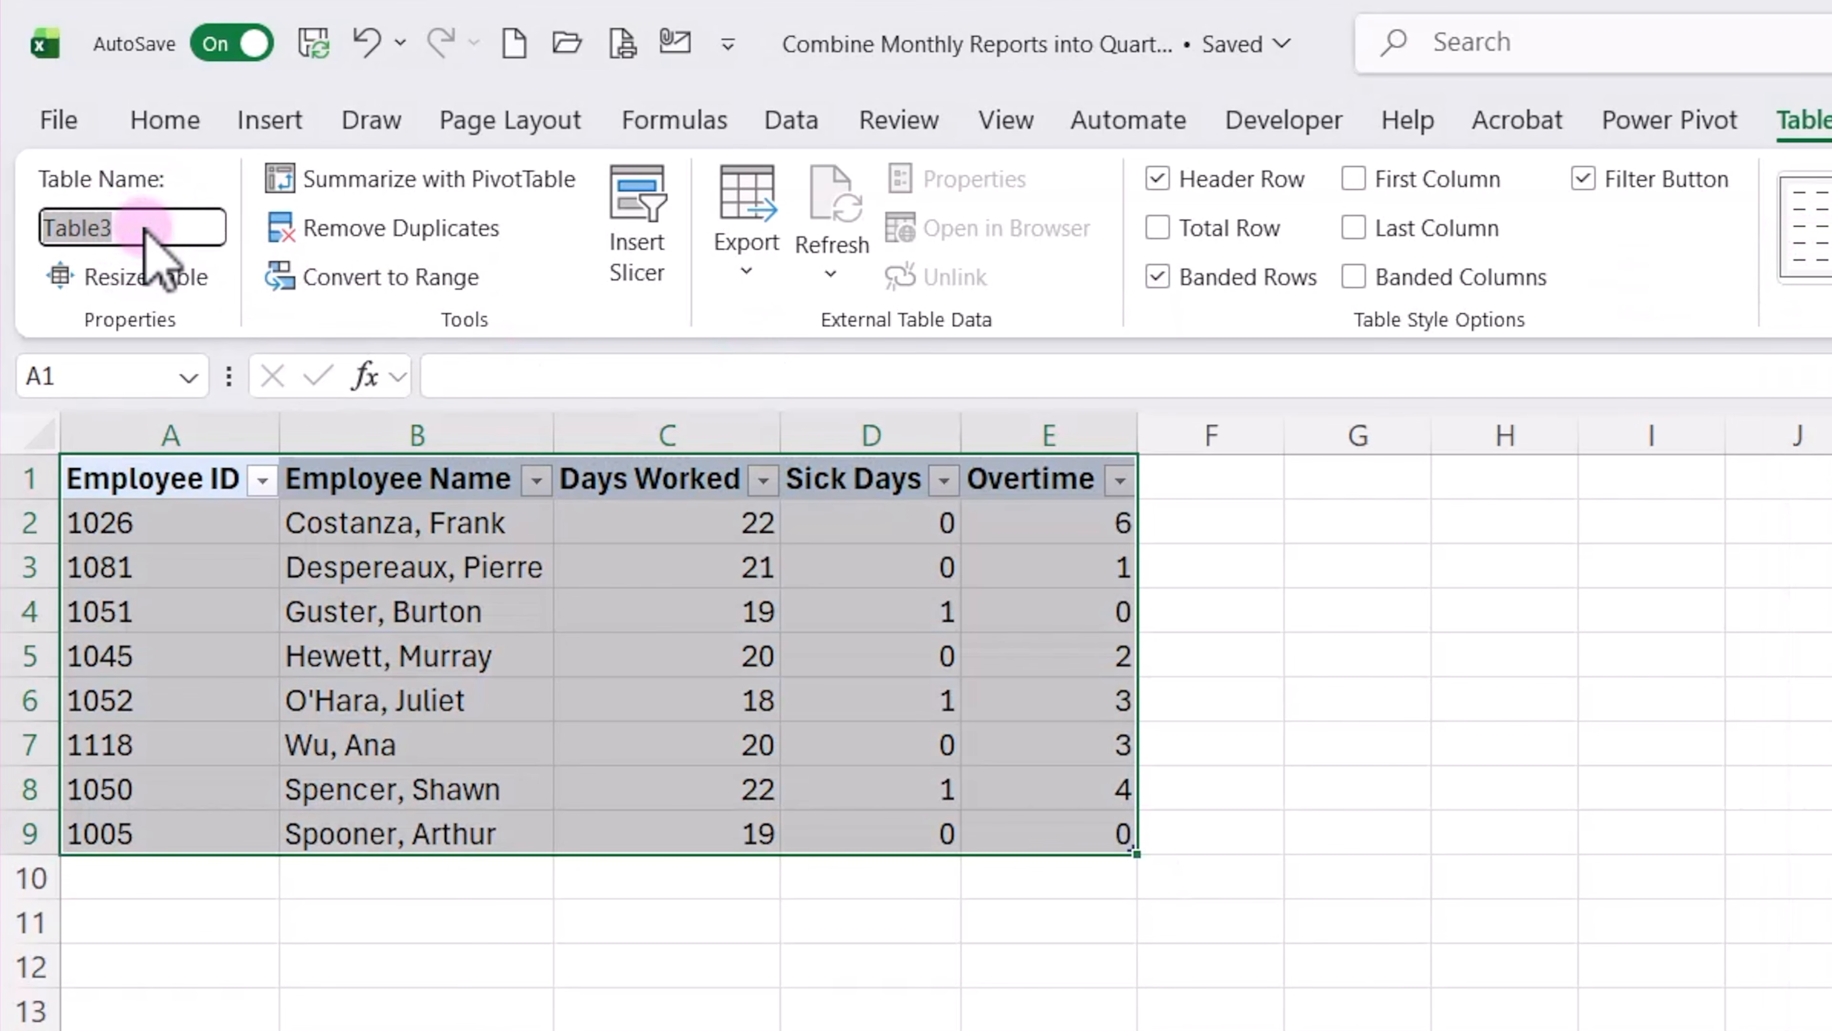
pyautogui.write('tbl_Mar')
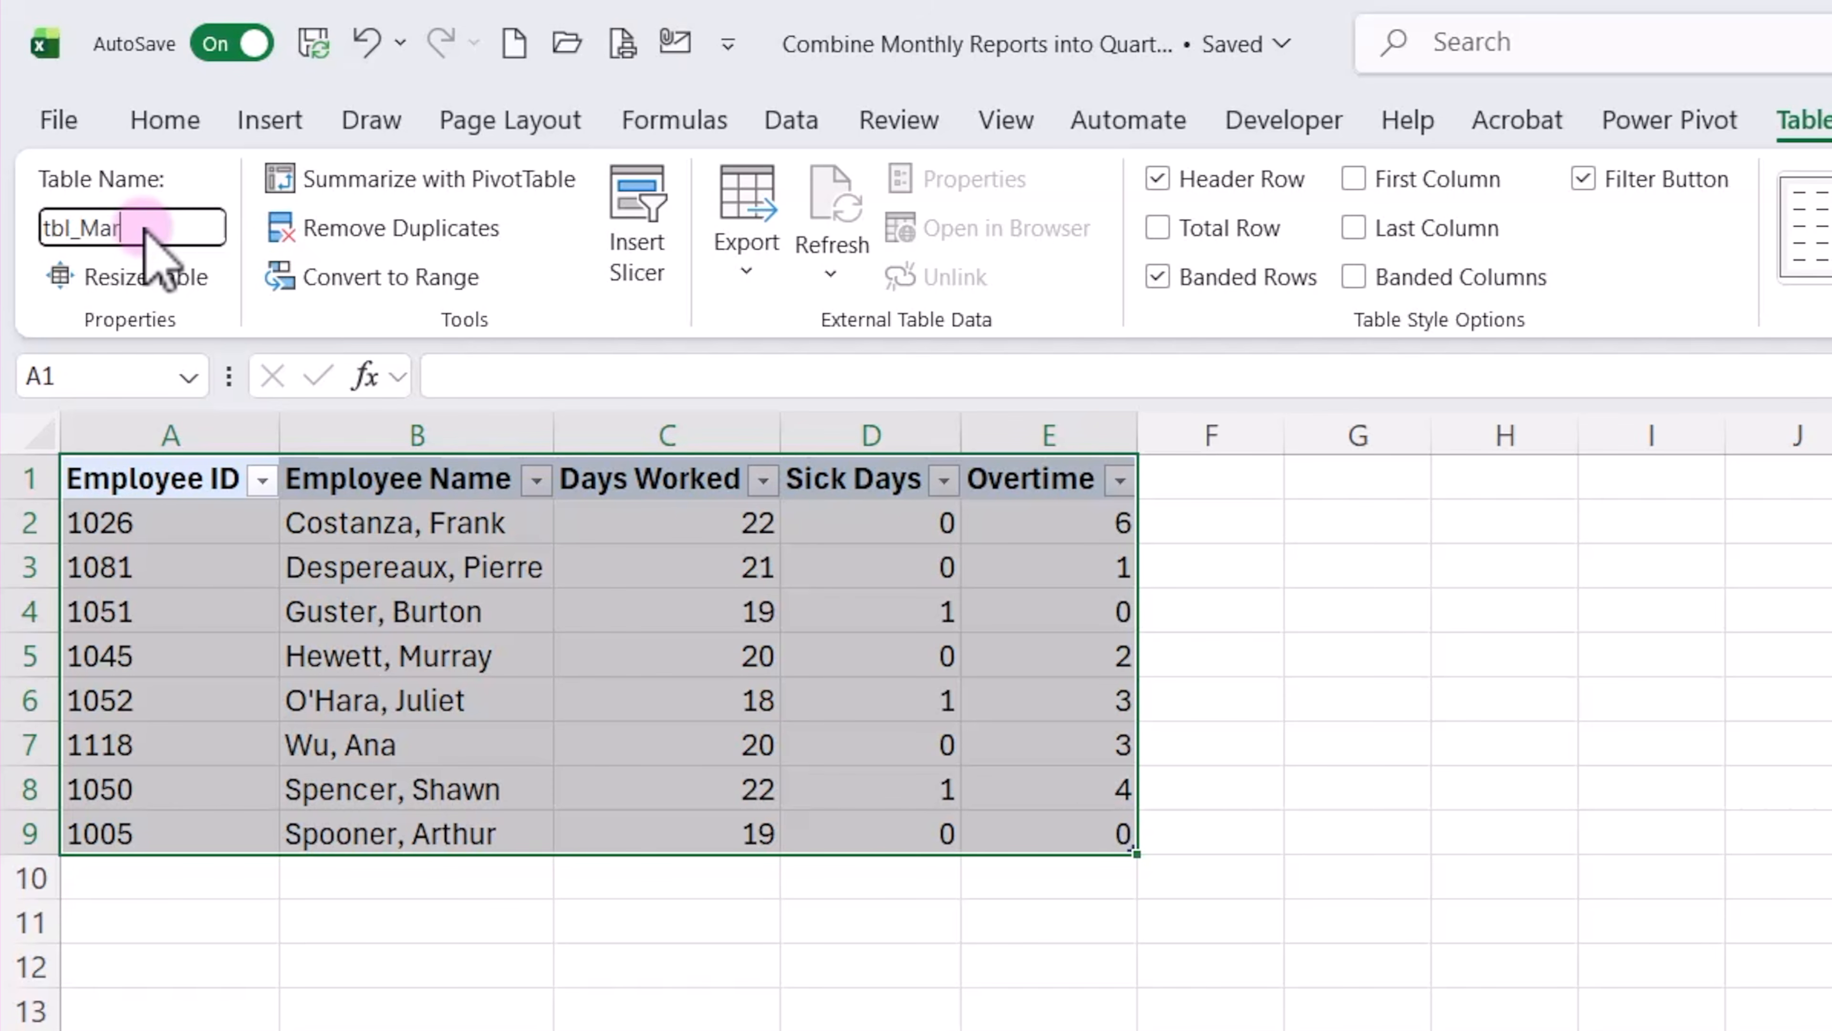
pyautogui.click(135, 478)
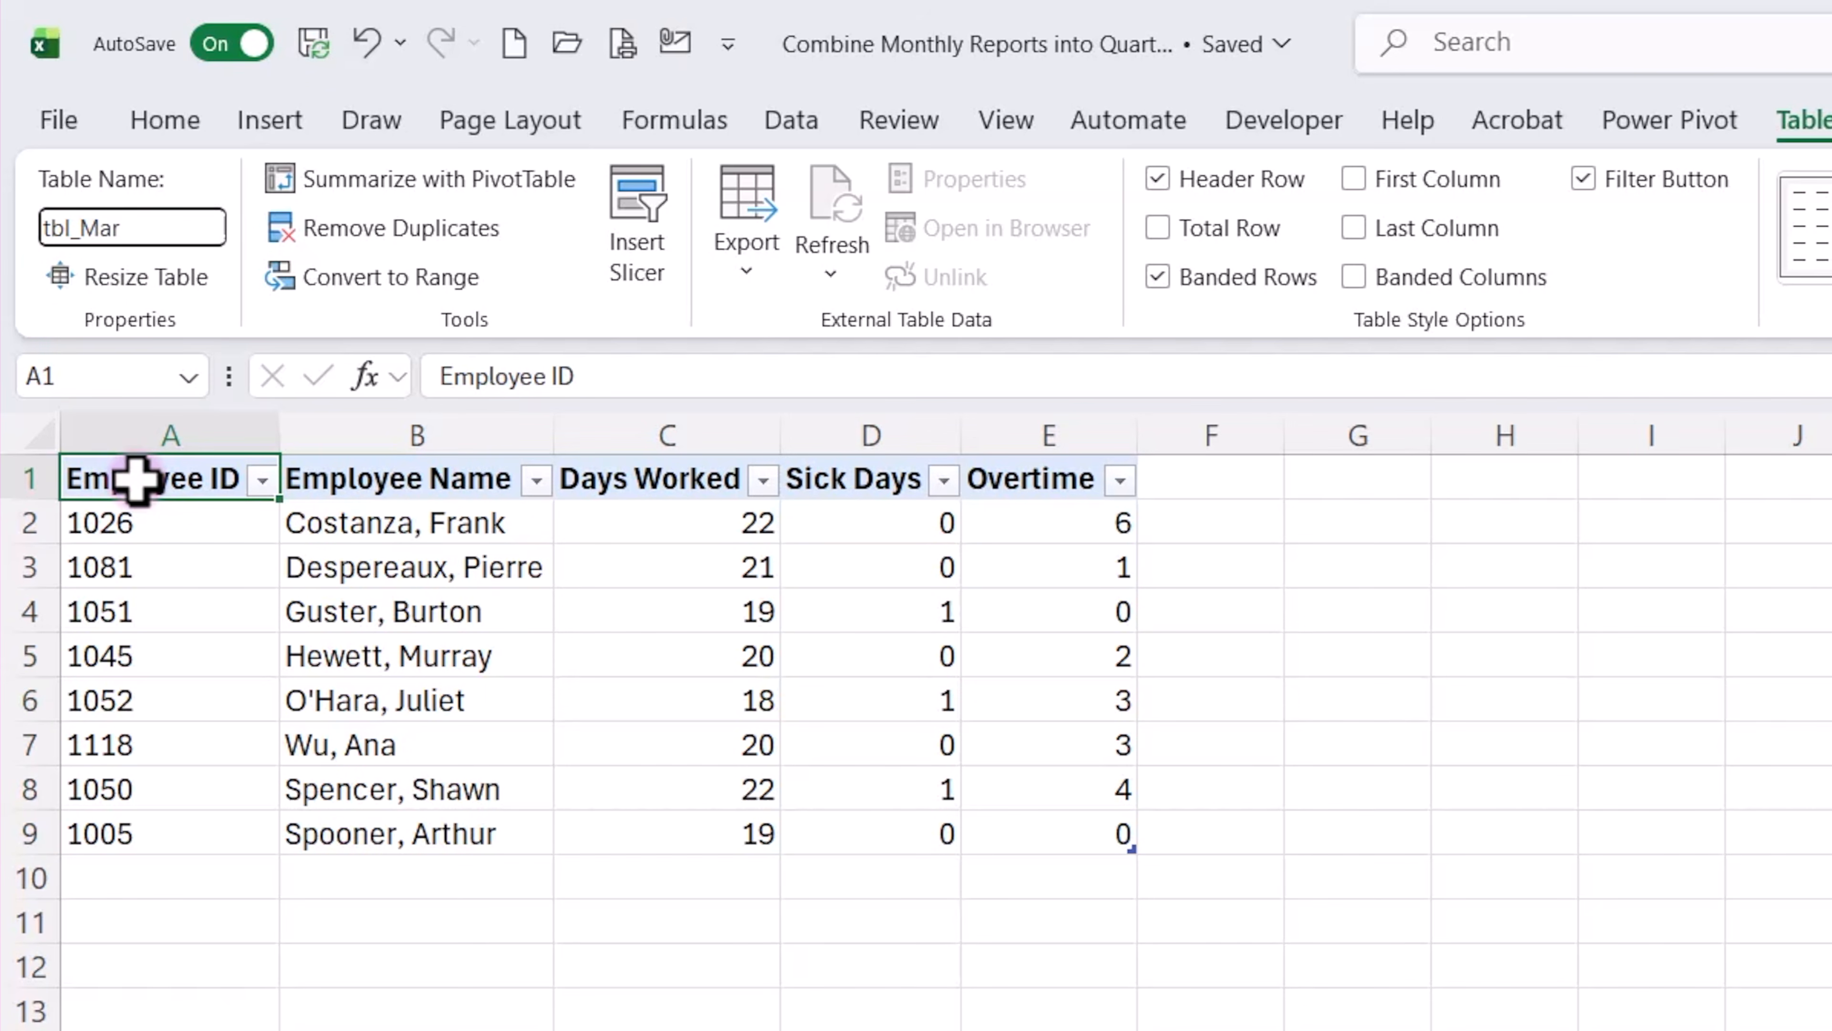
# Save and close the monthly reports workbook, creating a new blank workbook to continue in.
pyautogui.click(314, 45)
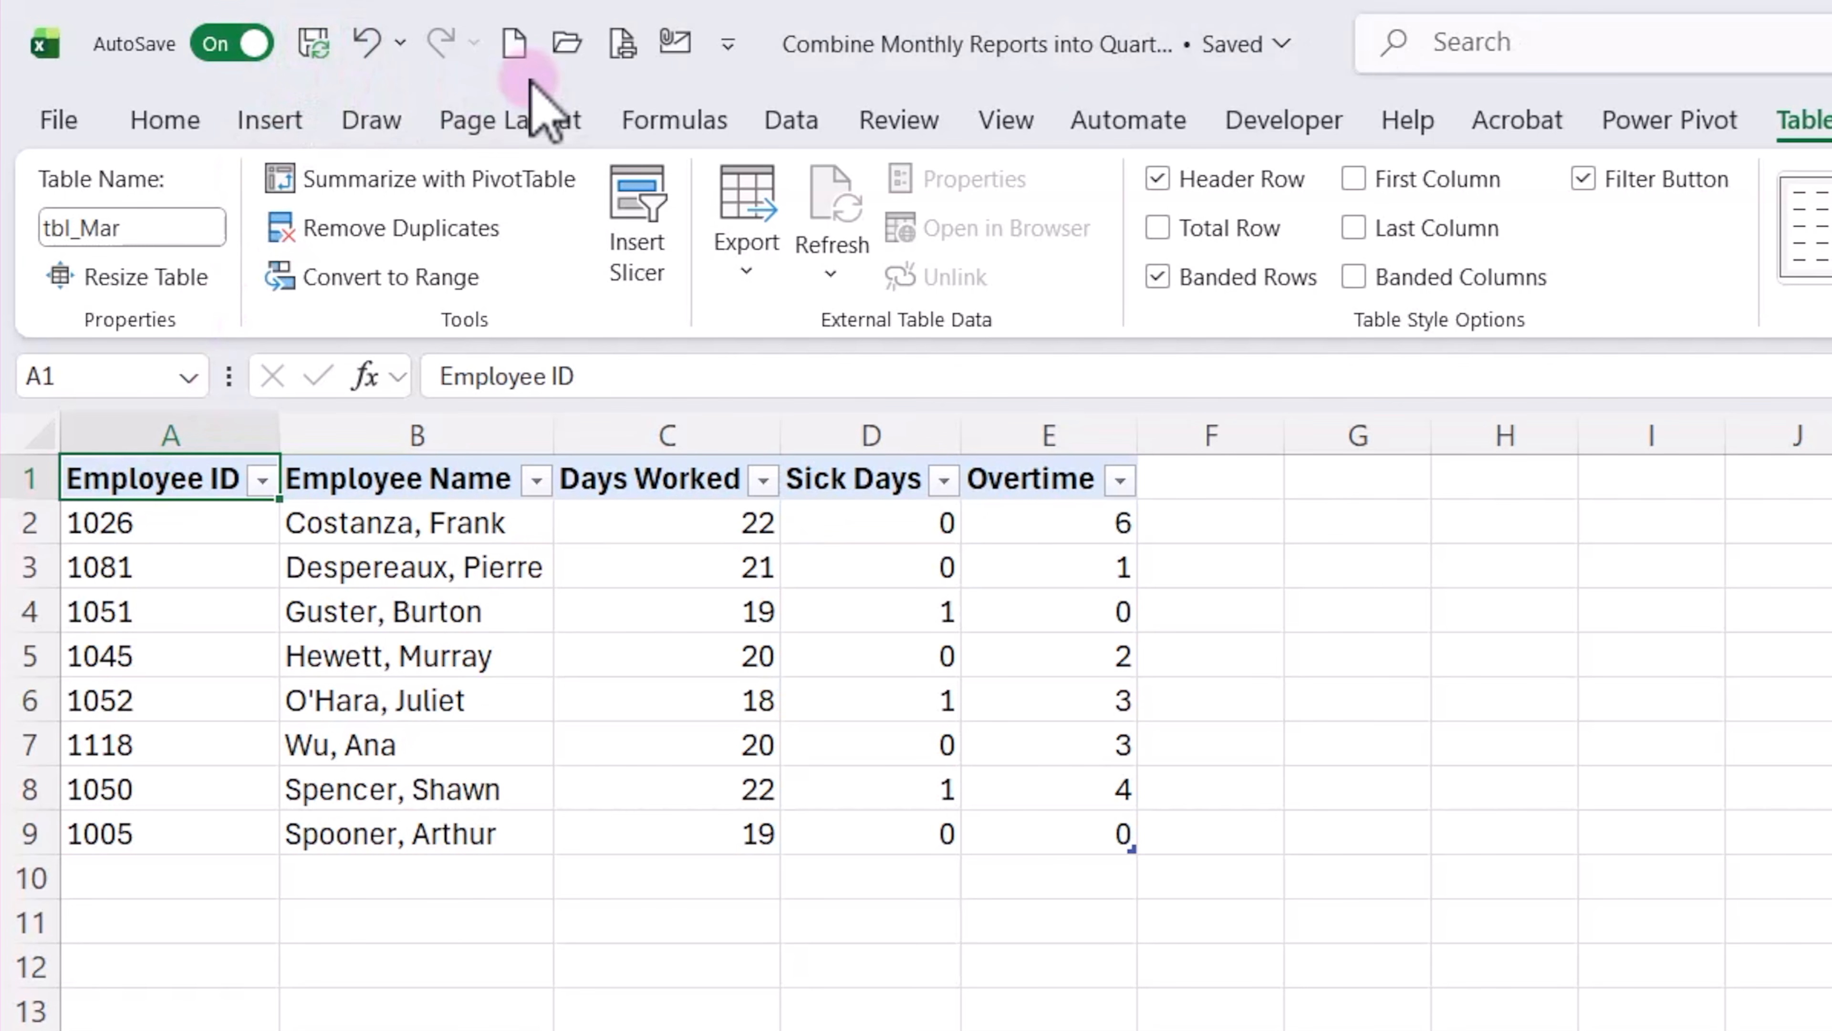
pyautogui.click(514, 46)
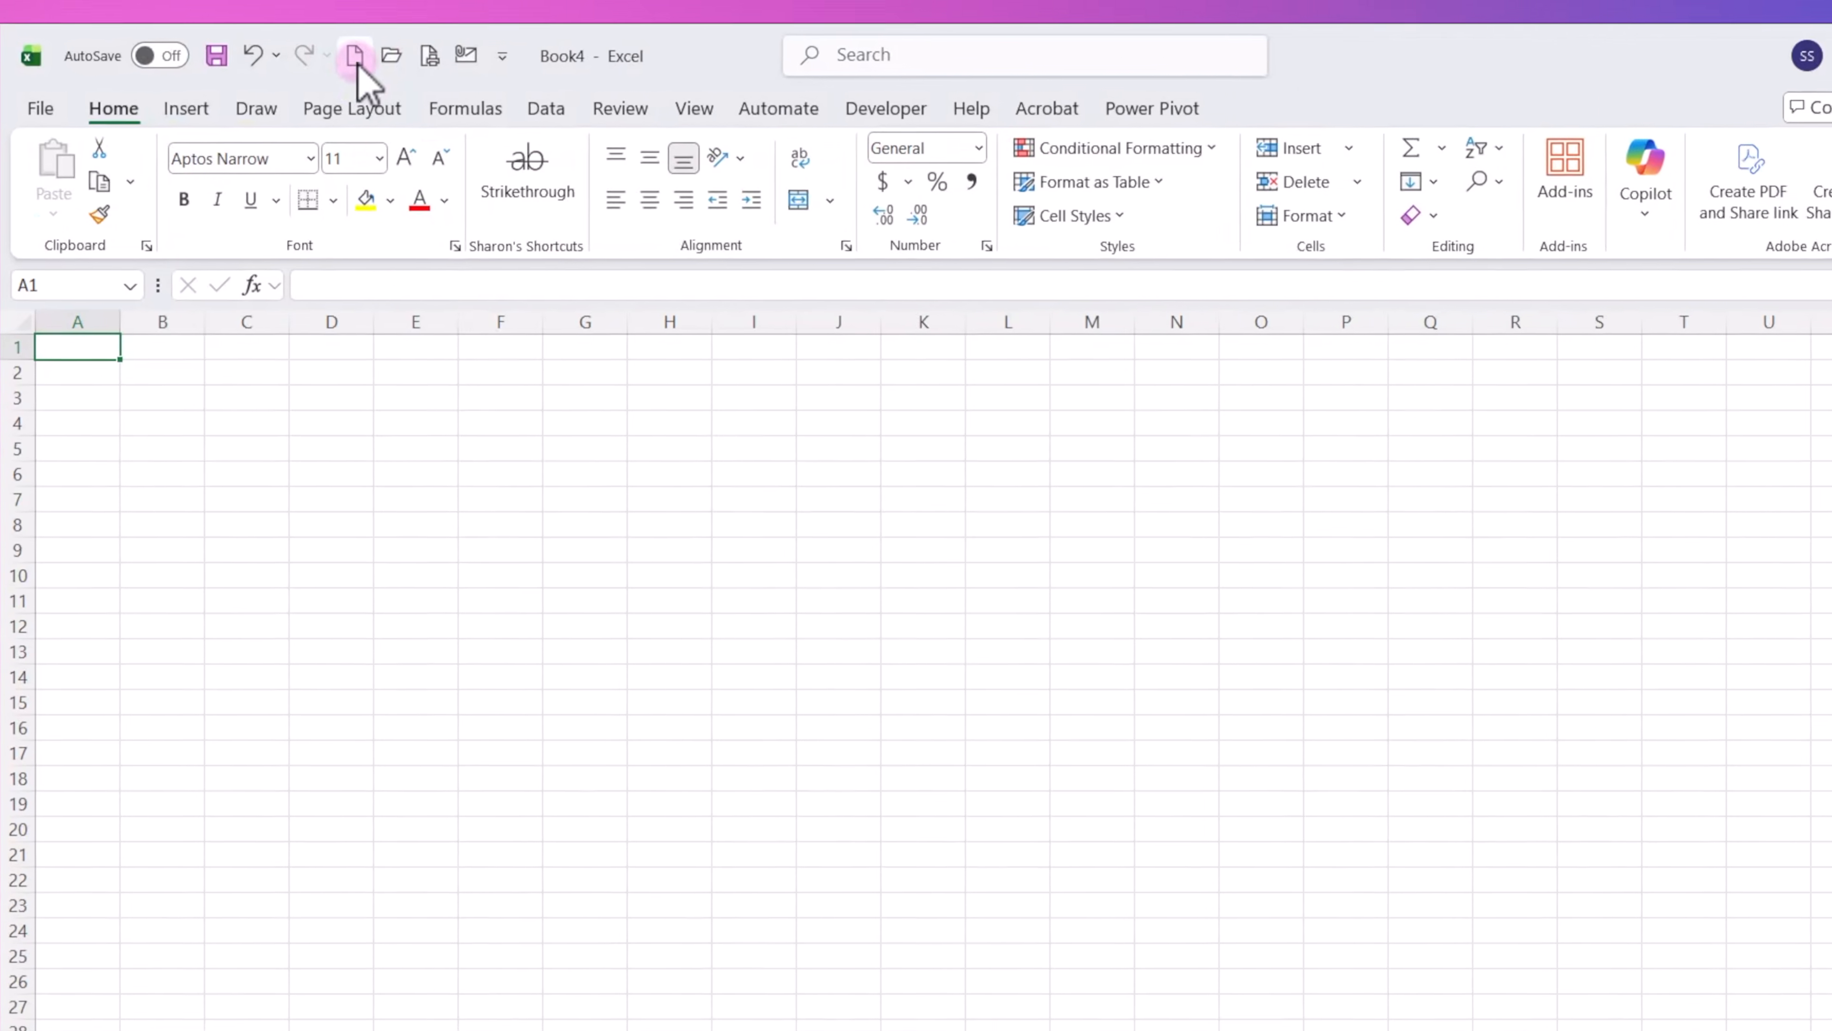
pyautogui.click(1690, 59)
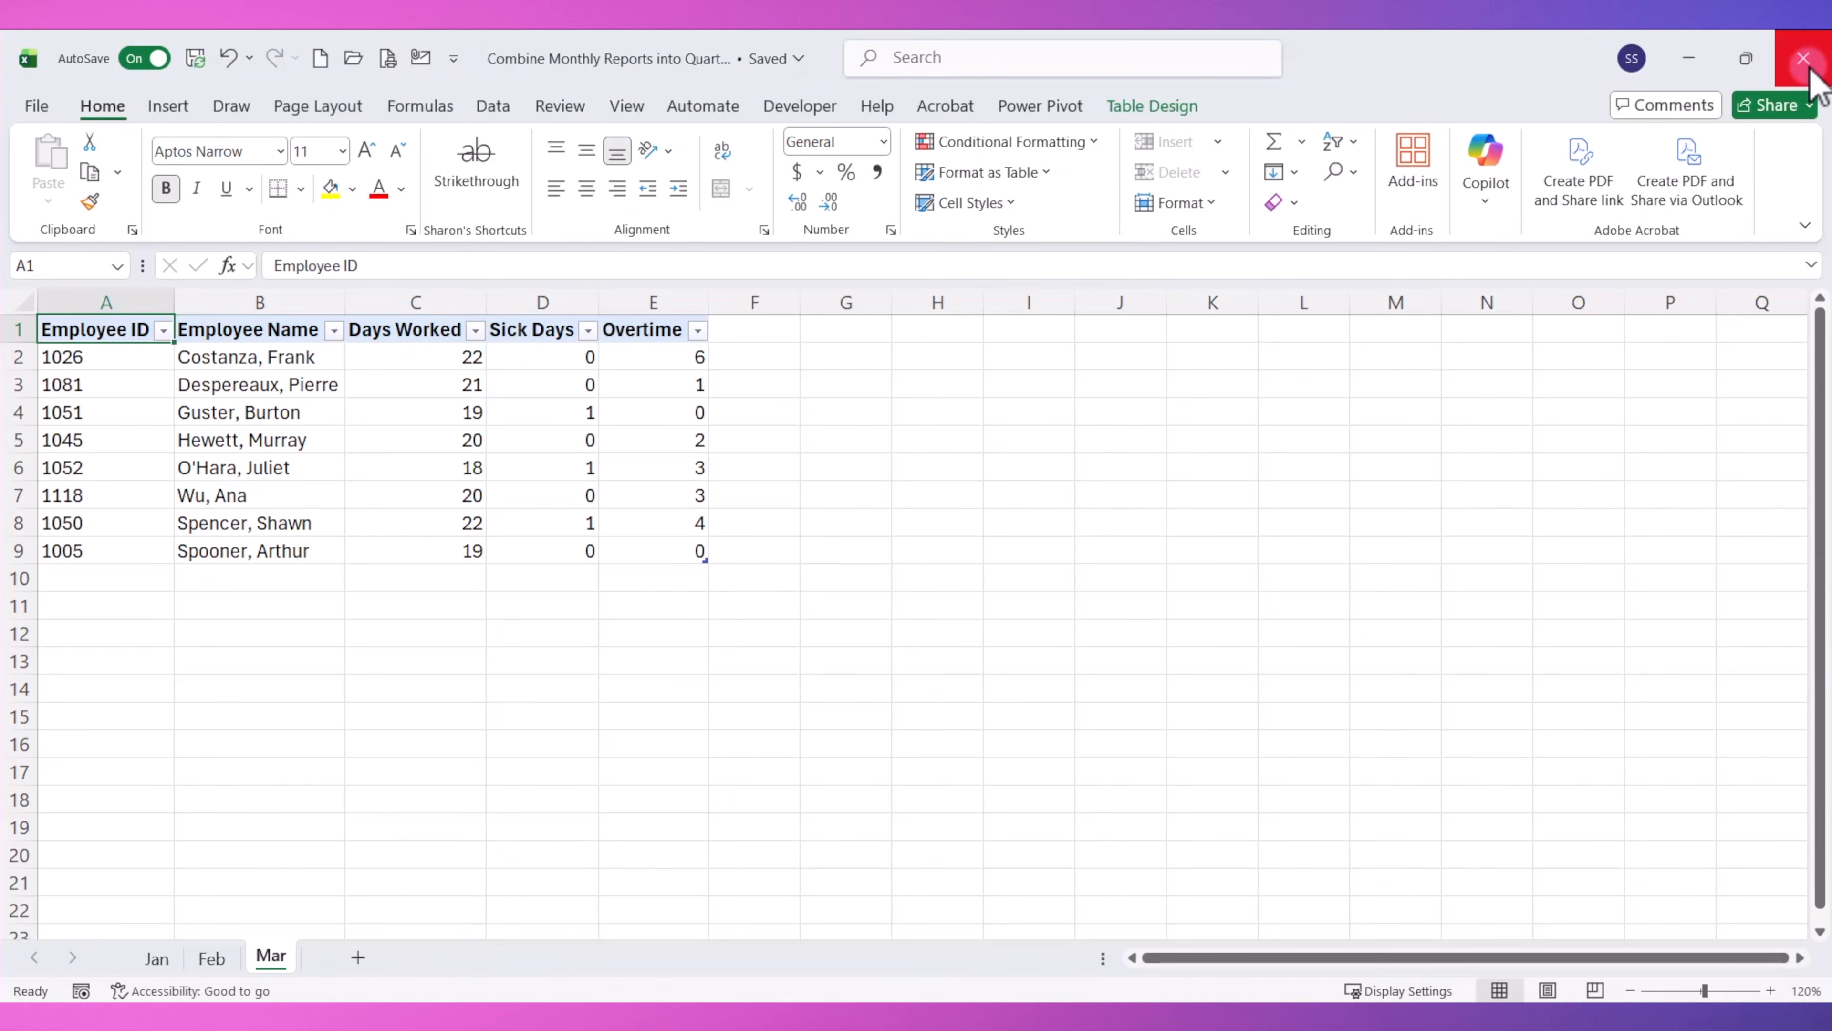
pyautogui.click(1805, 59)
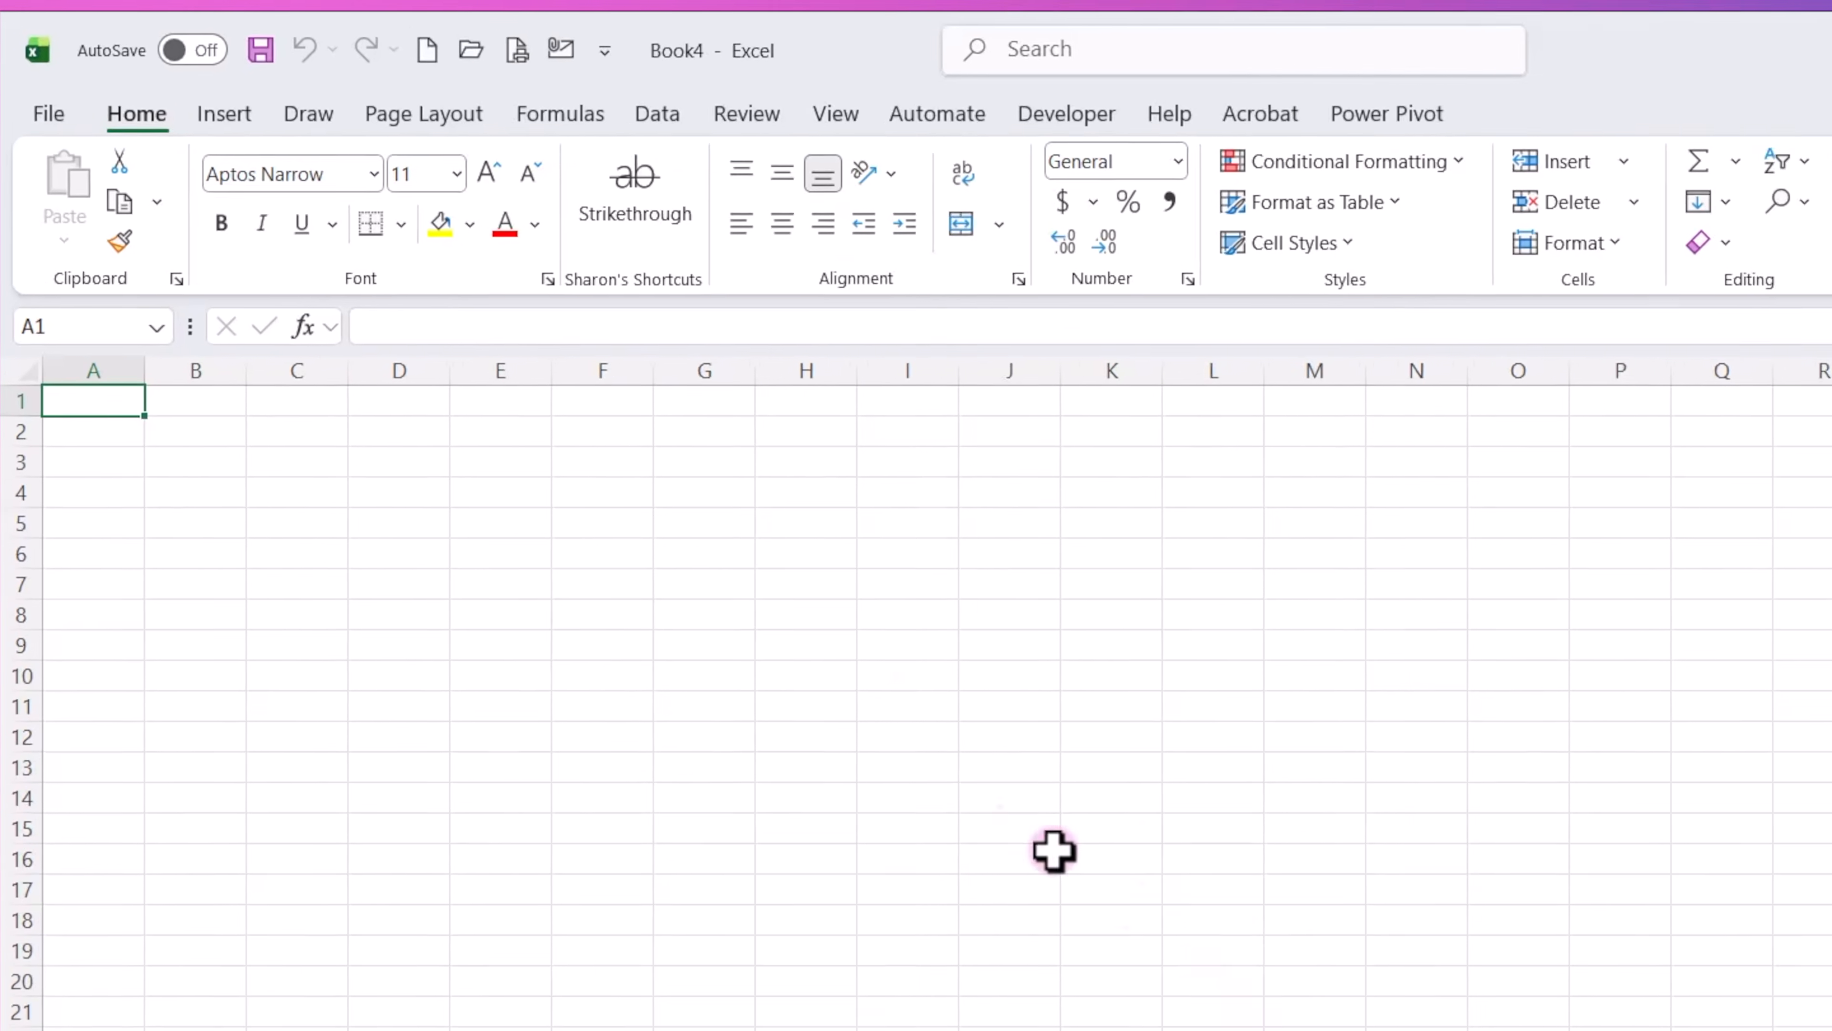
# Get data from the Excel workbook Combine Monthly Reports into Quarterly, opening the whole workbook in Power Query for transformation.
pyautogui.click(788, 121)
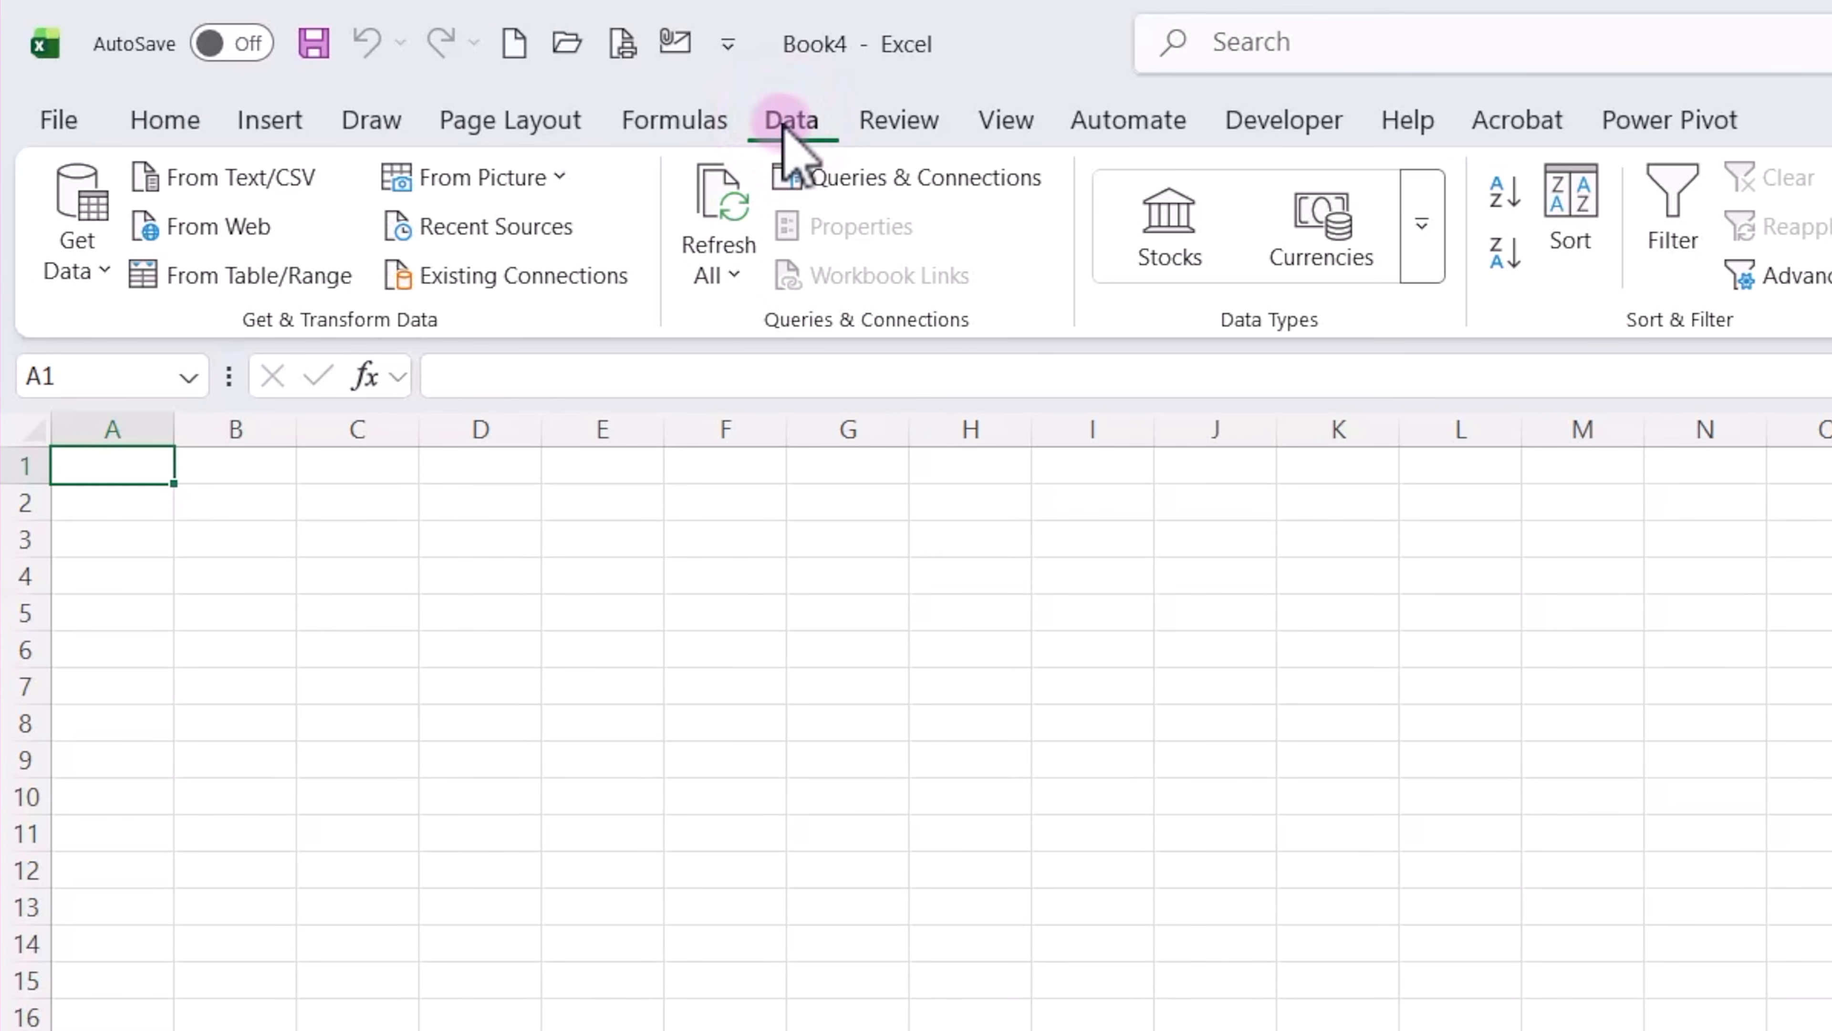
pyautogui.click(81, 267)
pyautogui.click(184, 406)
pyautogui.click(679, 419)
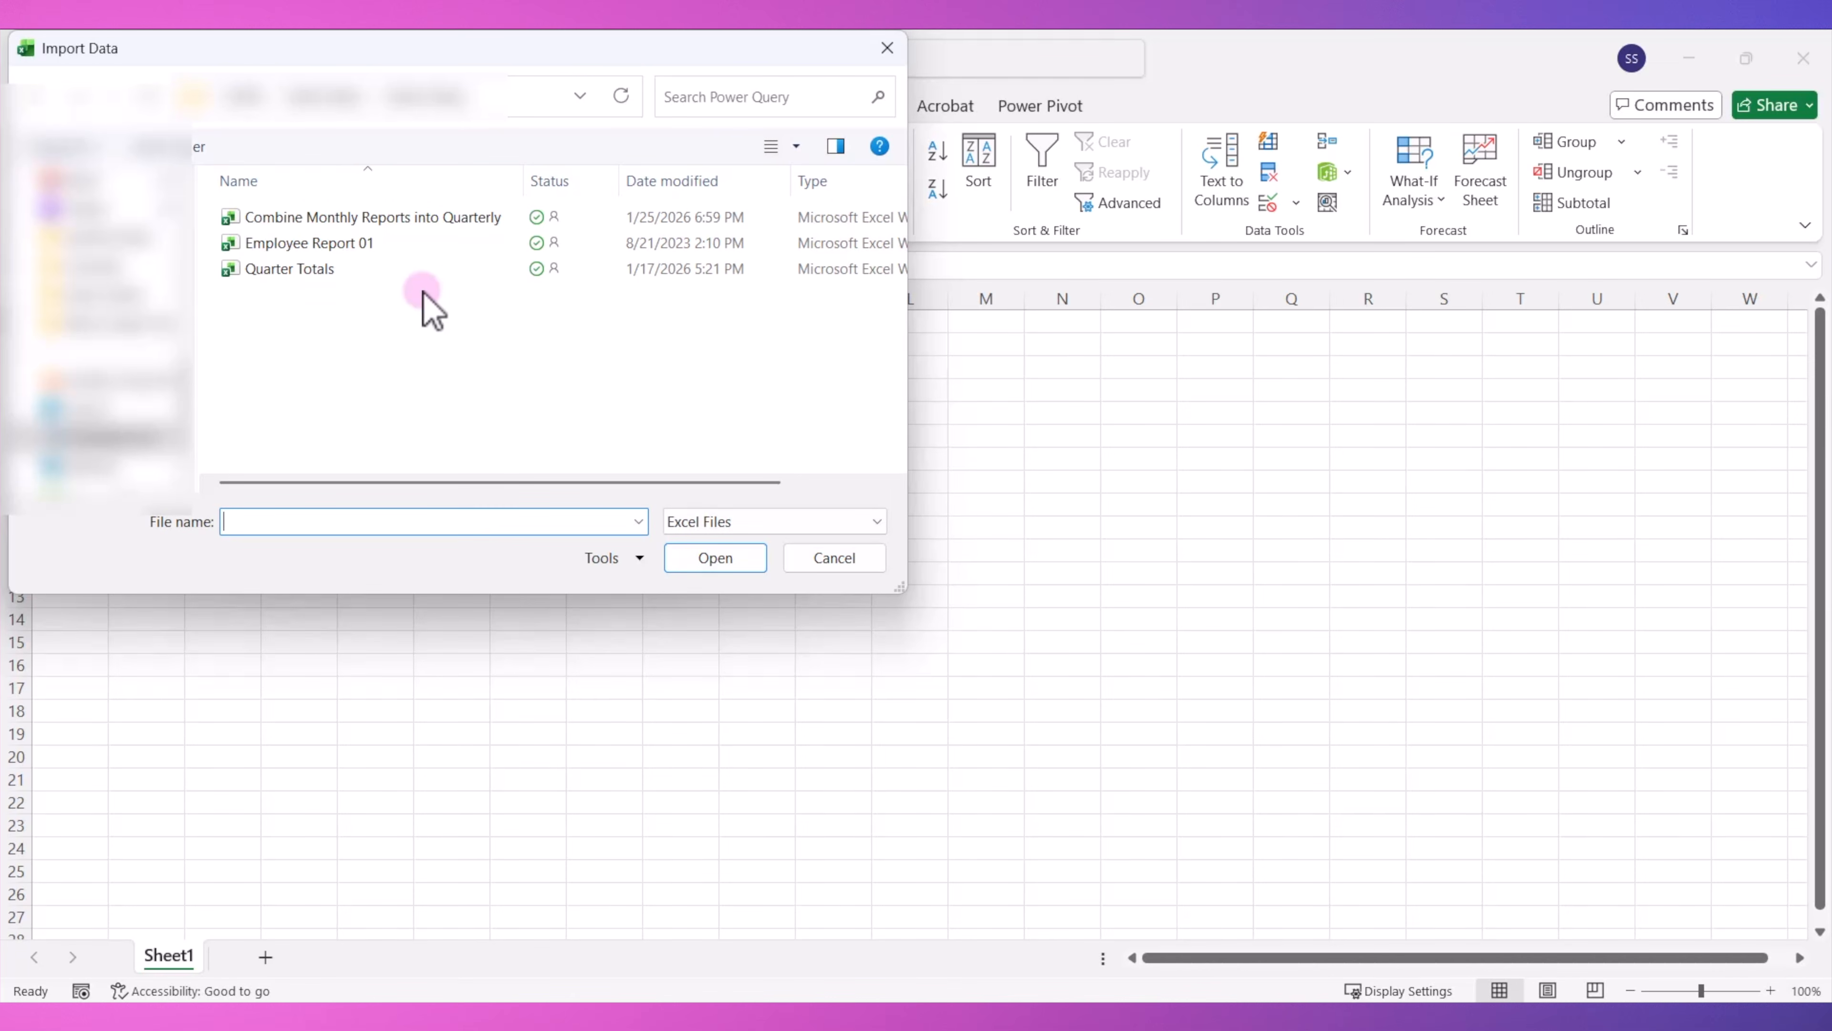
pyautogui.click(412, 219)
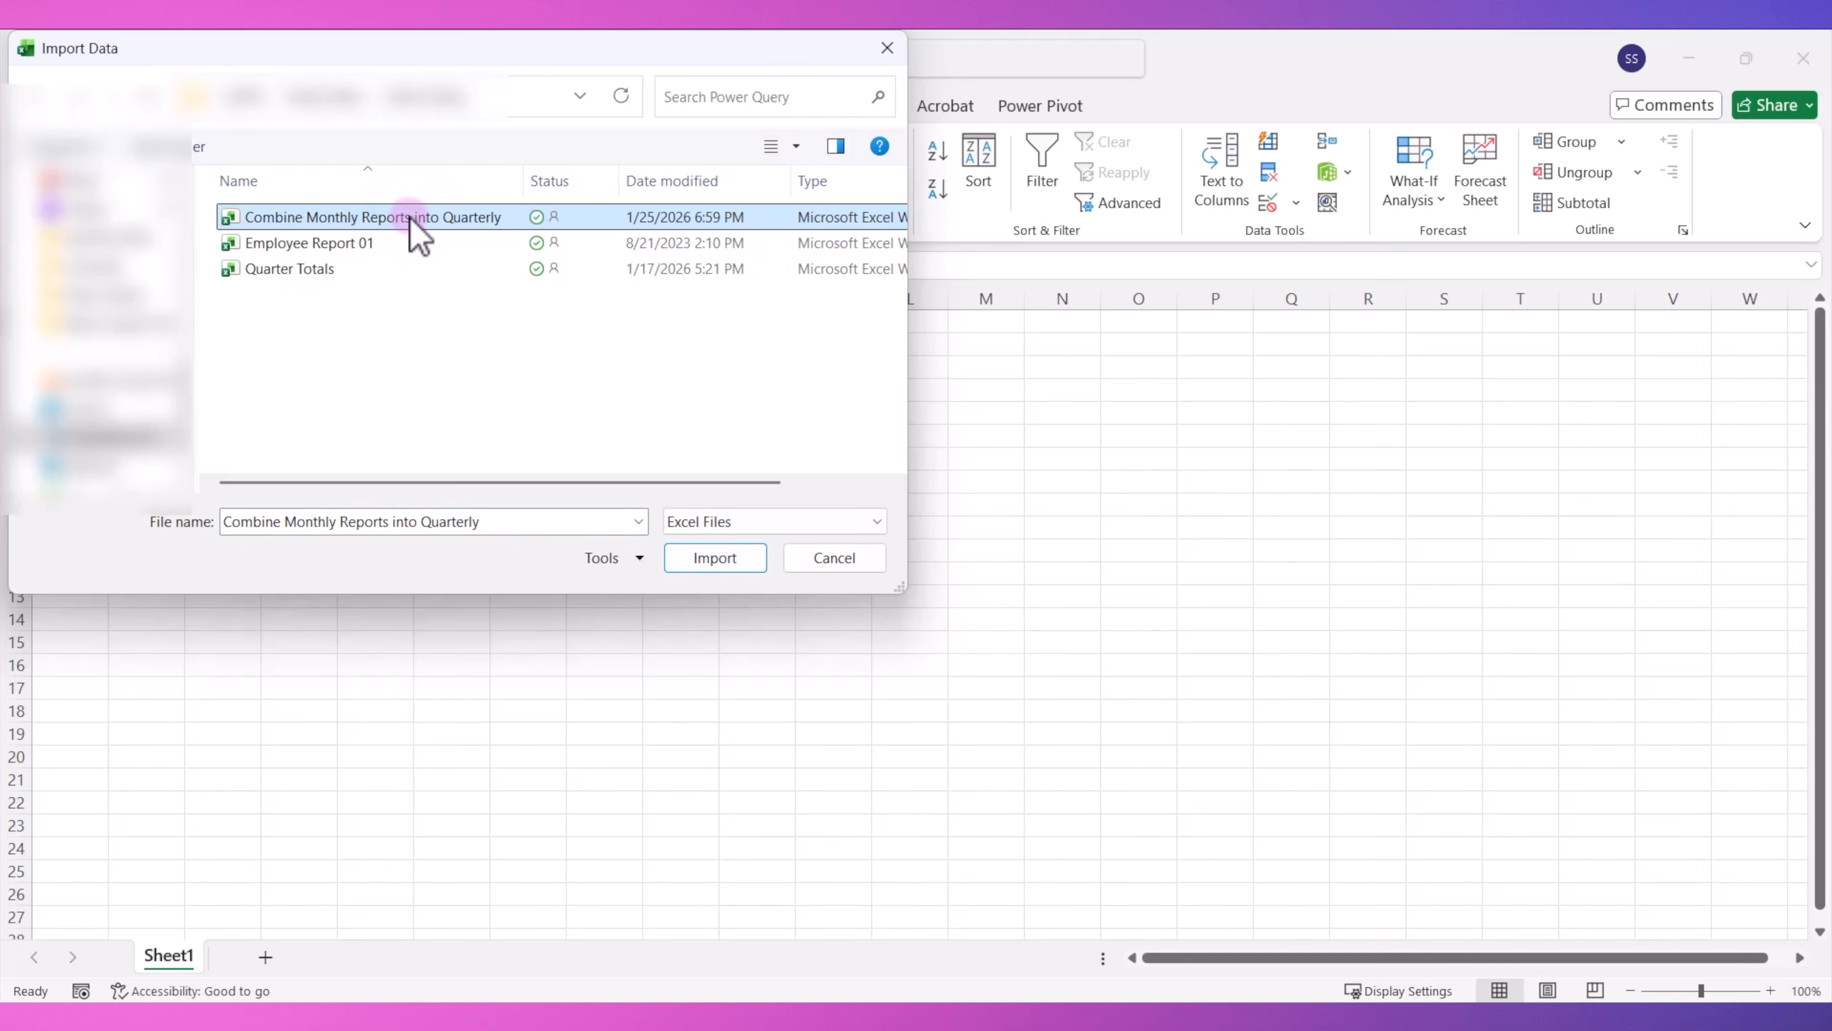
pyautogui.click(719, 558)
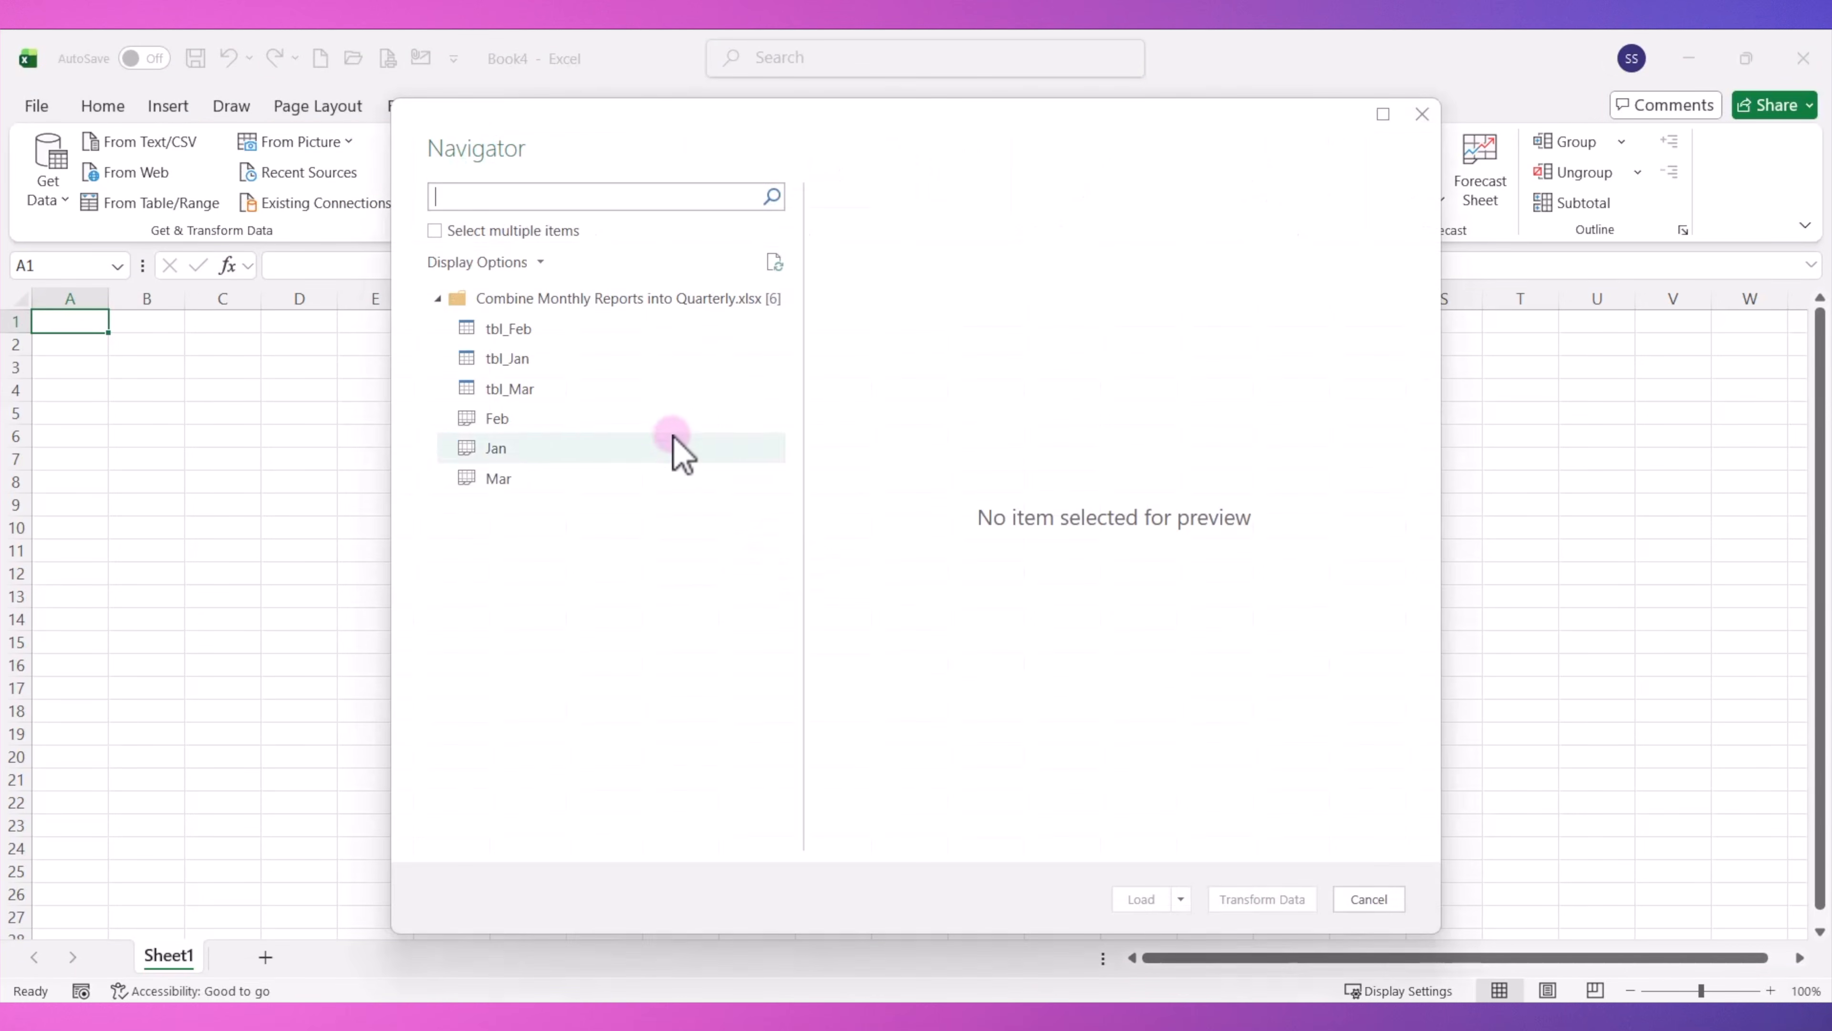
pyautogui.click(535, 303)
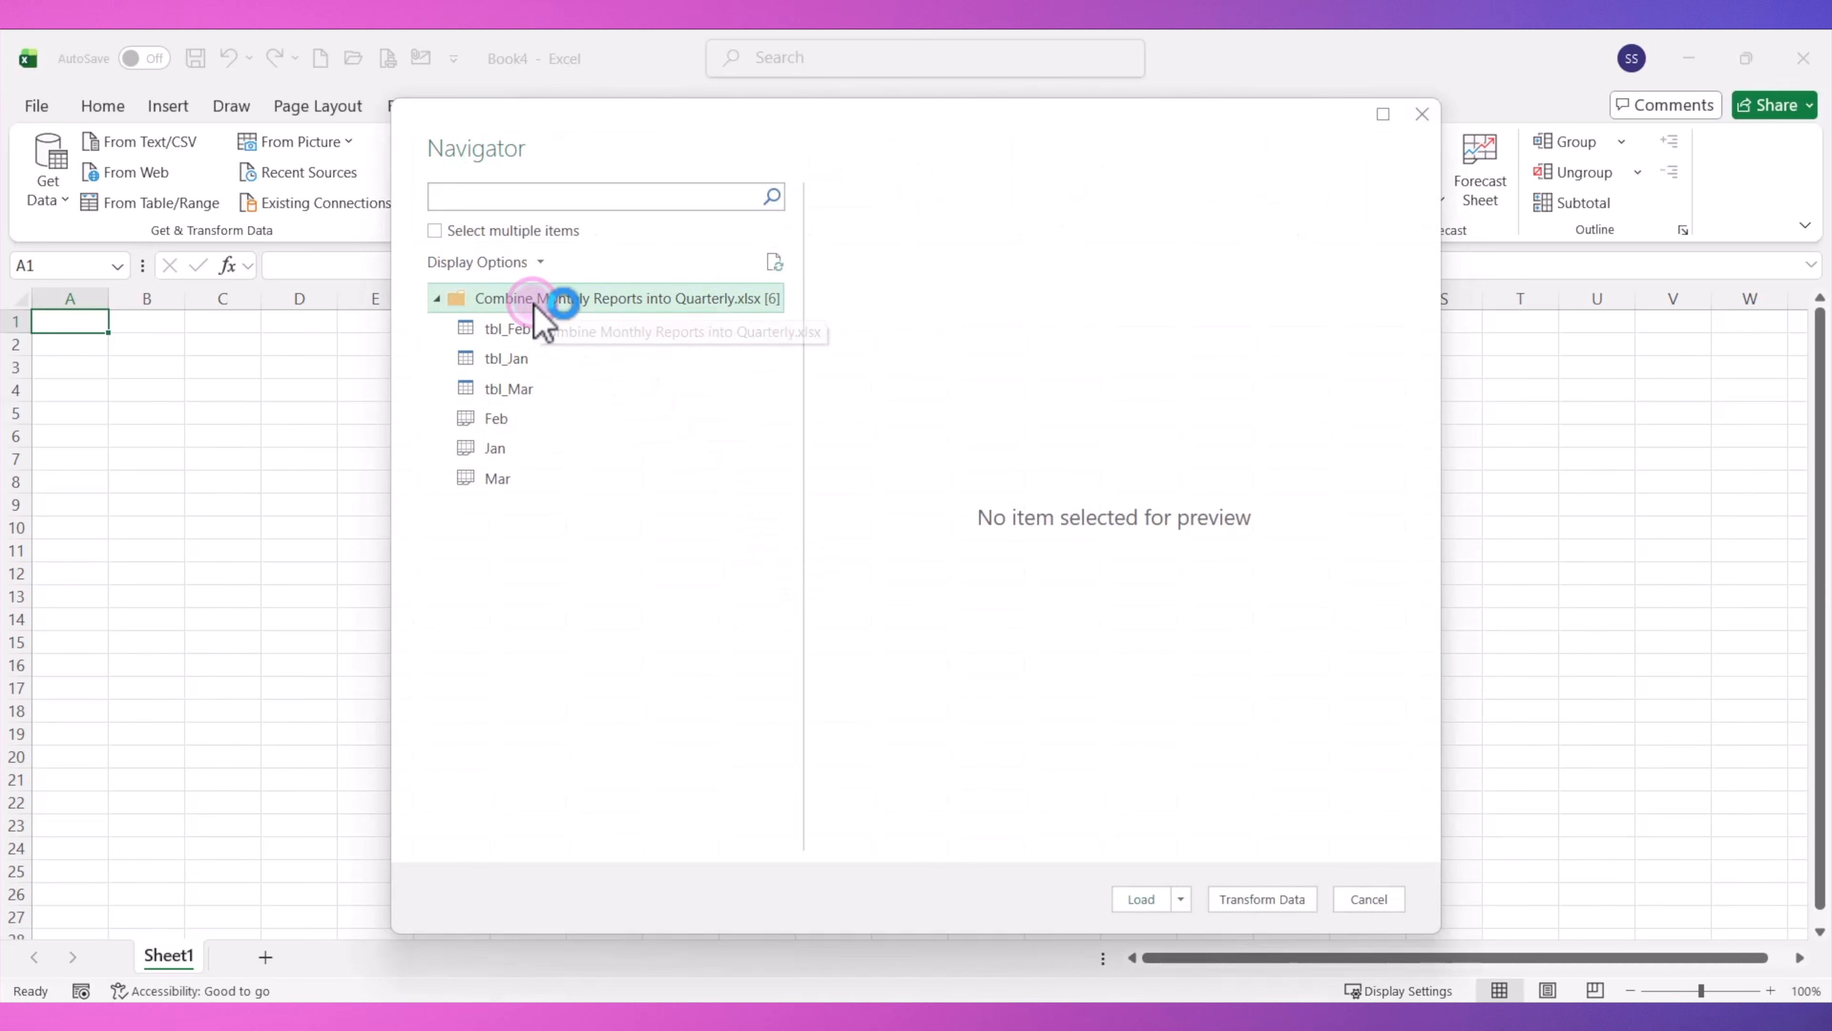
pyautogui.click(1269, 901)
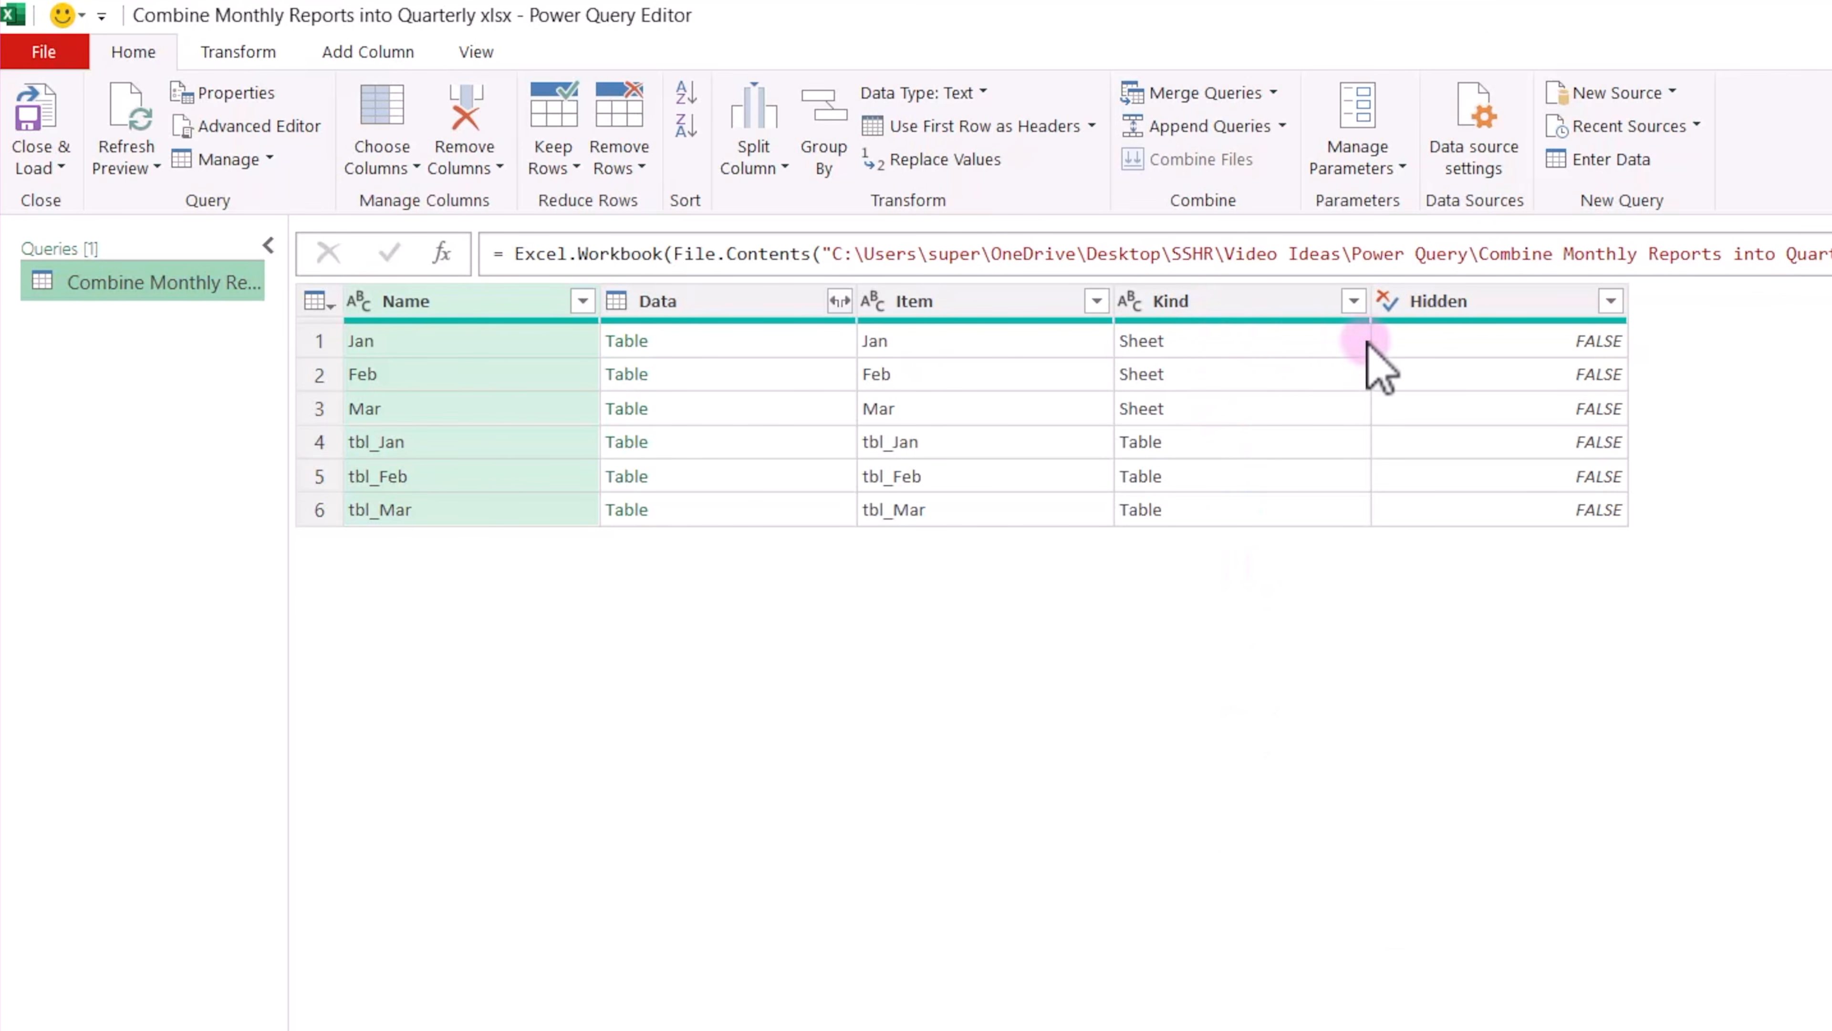
# Filter the Kind column to exclude Sheet entries and keep only Table.
pyautogui.click(1353, 301)
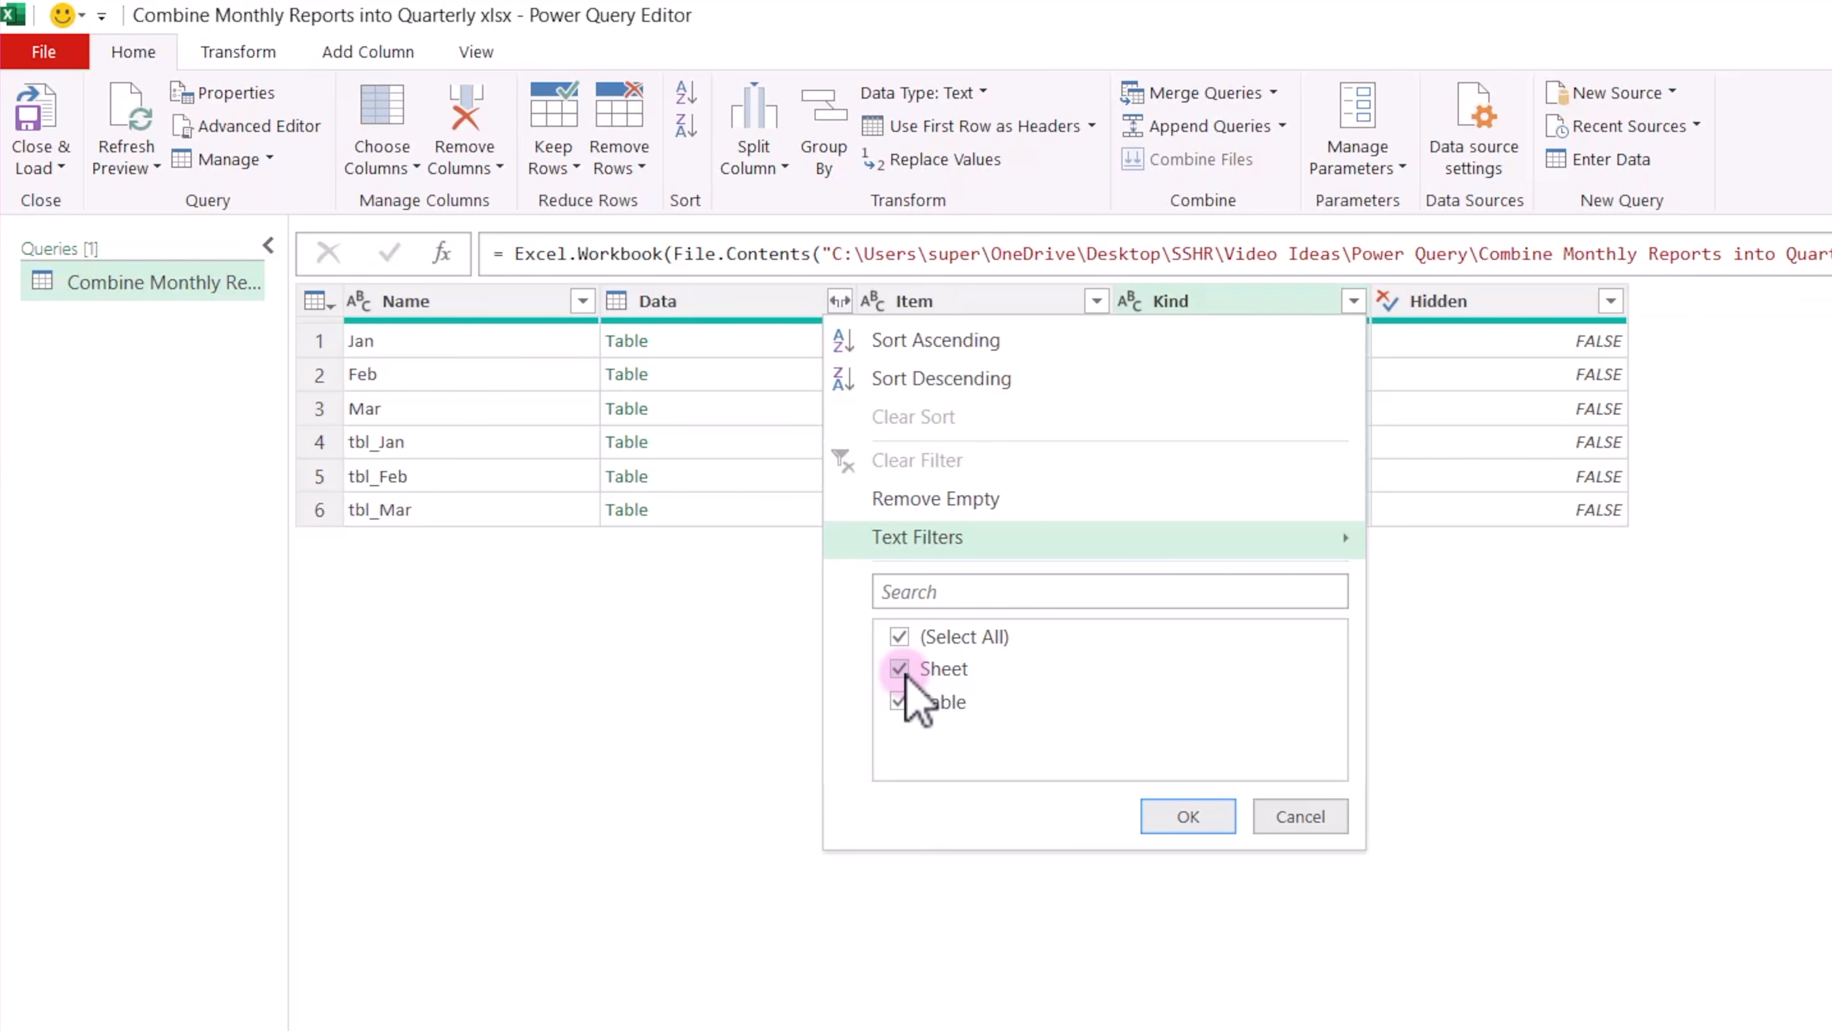
pyautogui.click(900, 670)
pyautogui.click(1186, 816)
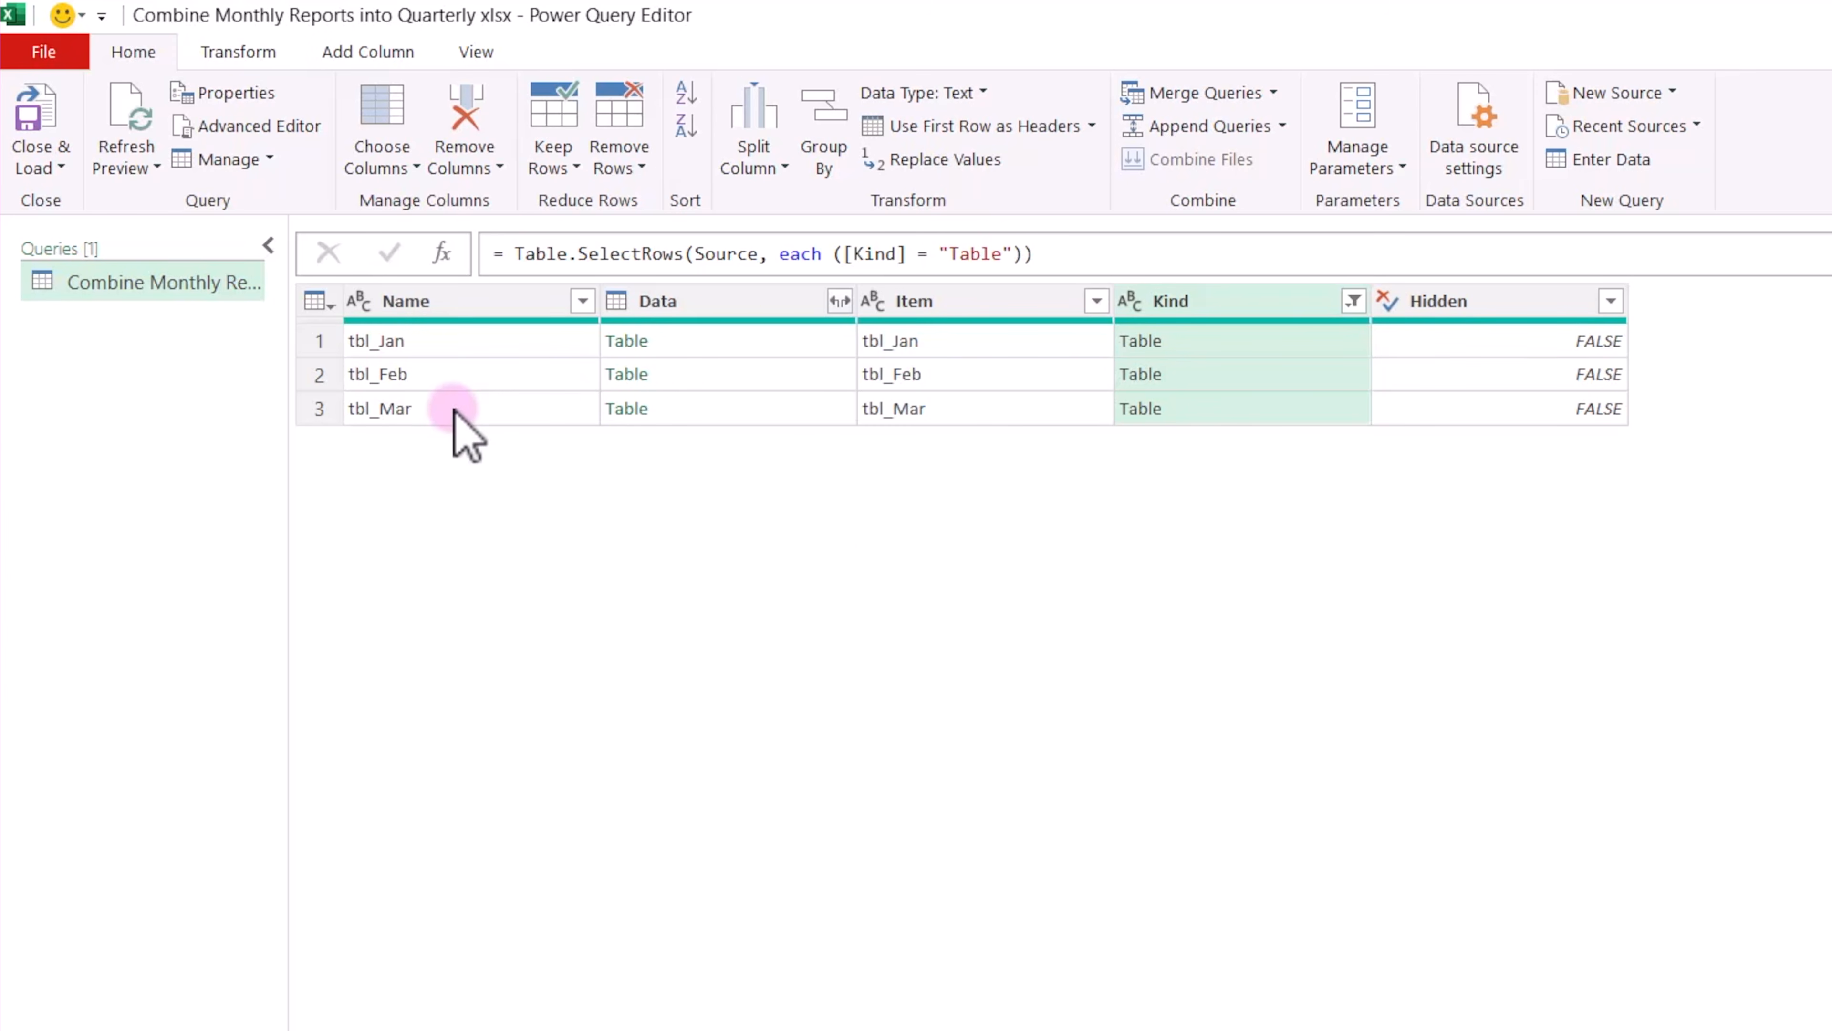
# Expand the Data column into all of its columns without using the original column name as prefix.
pyautogui.click(839, 301)
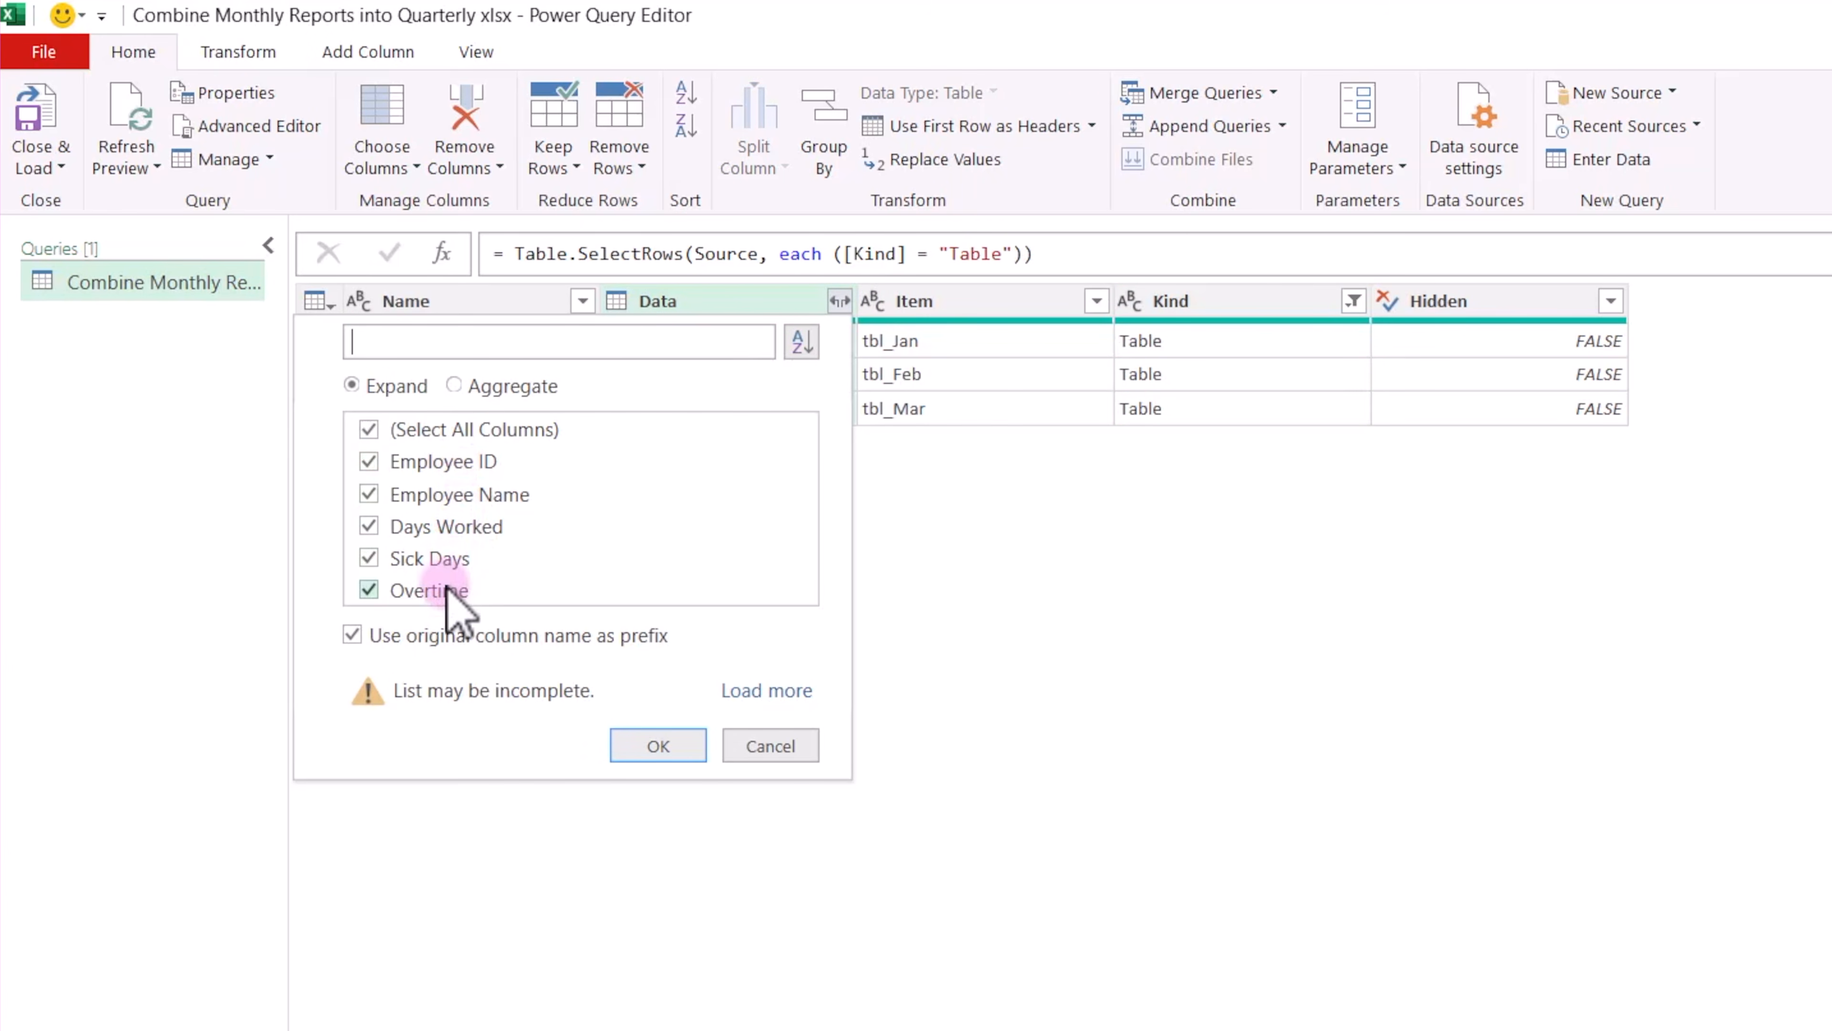
pyautogui.click(352, 635)
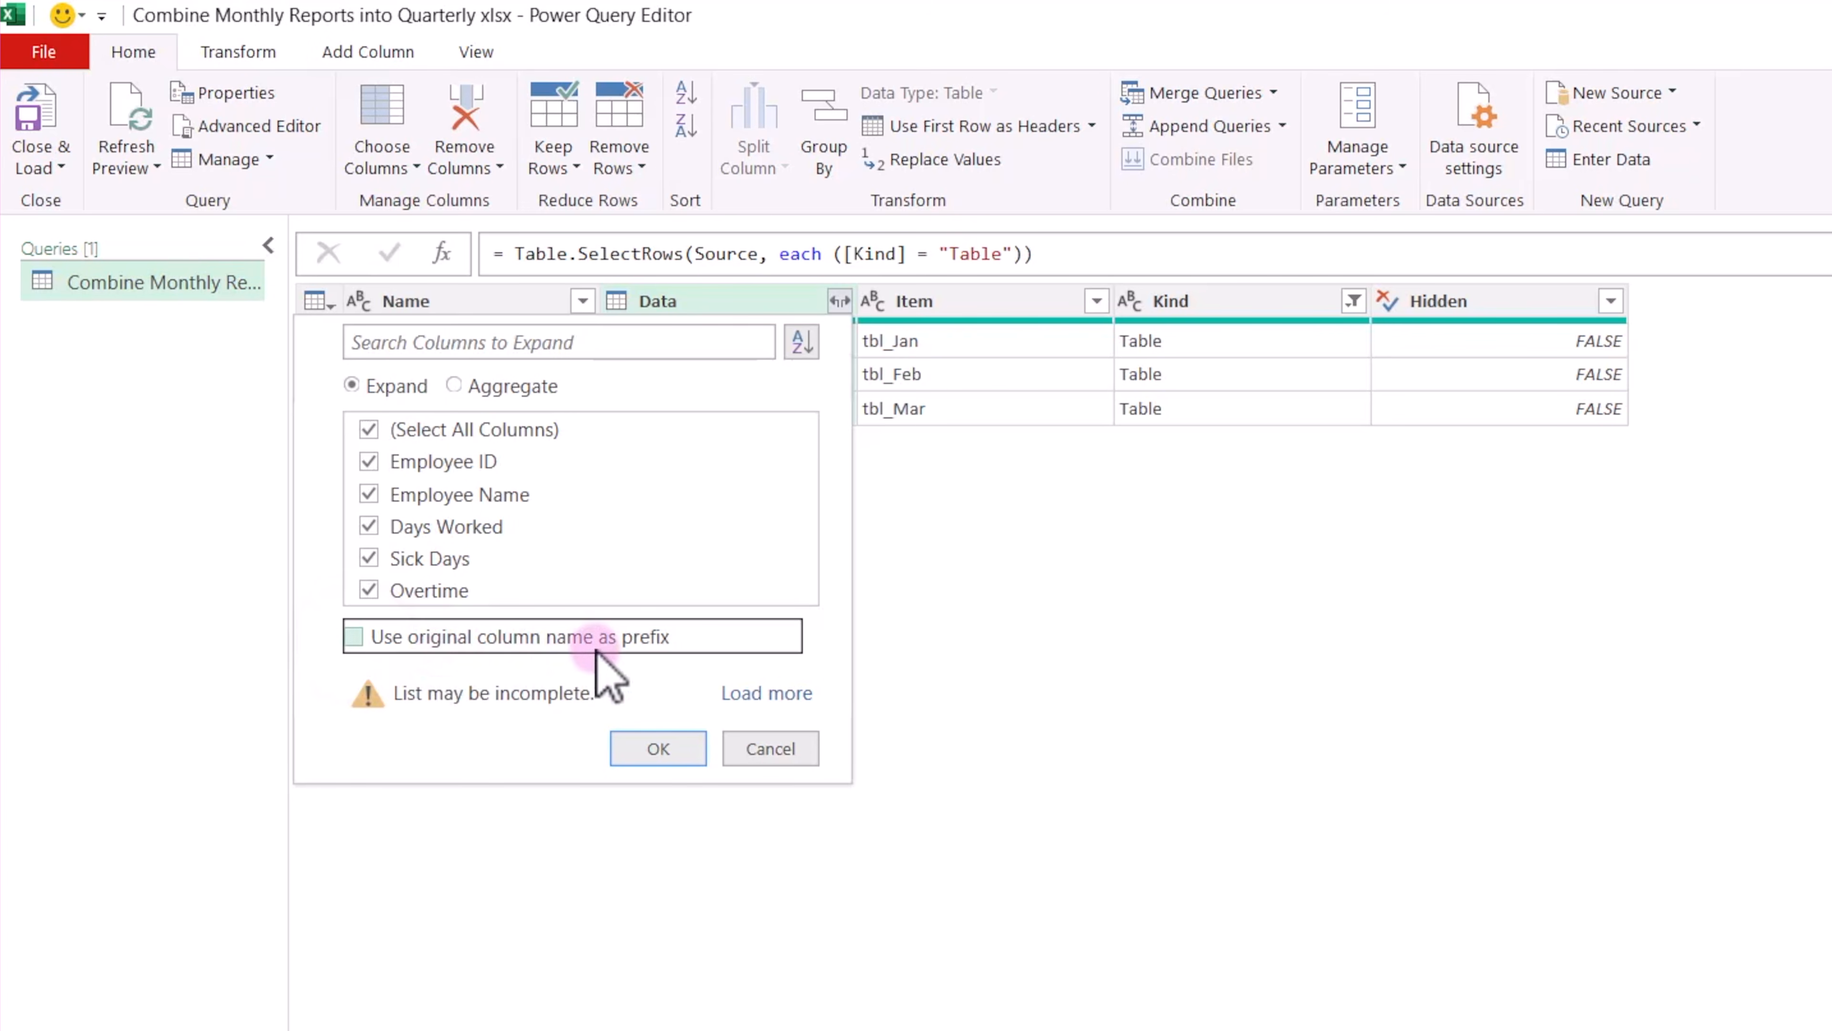
pyautogui.click(661, 752)
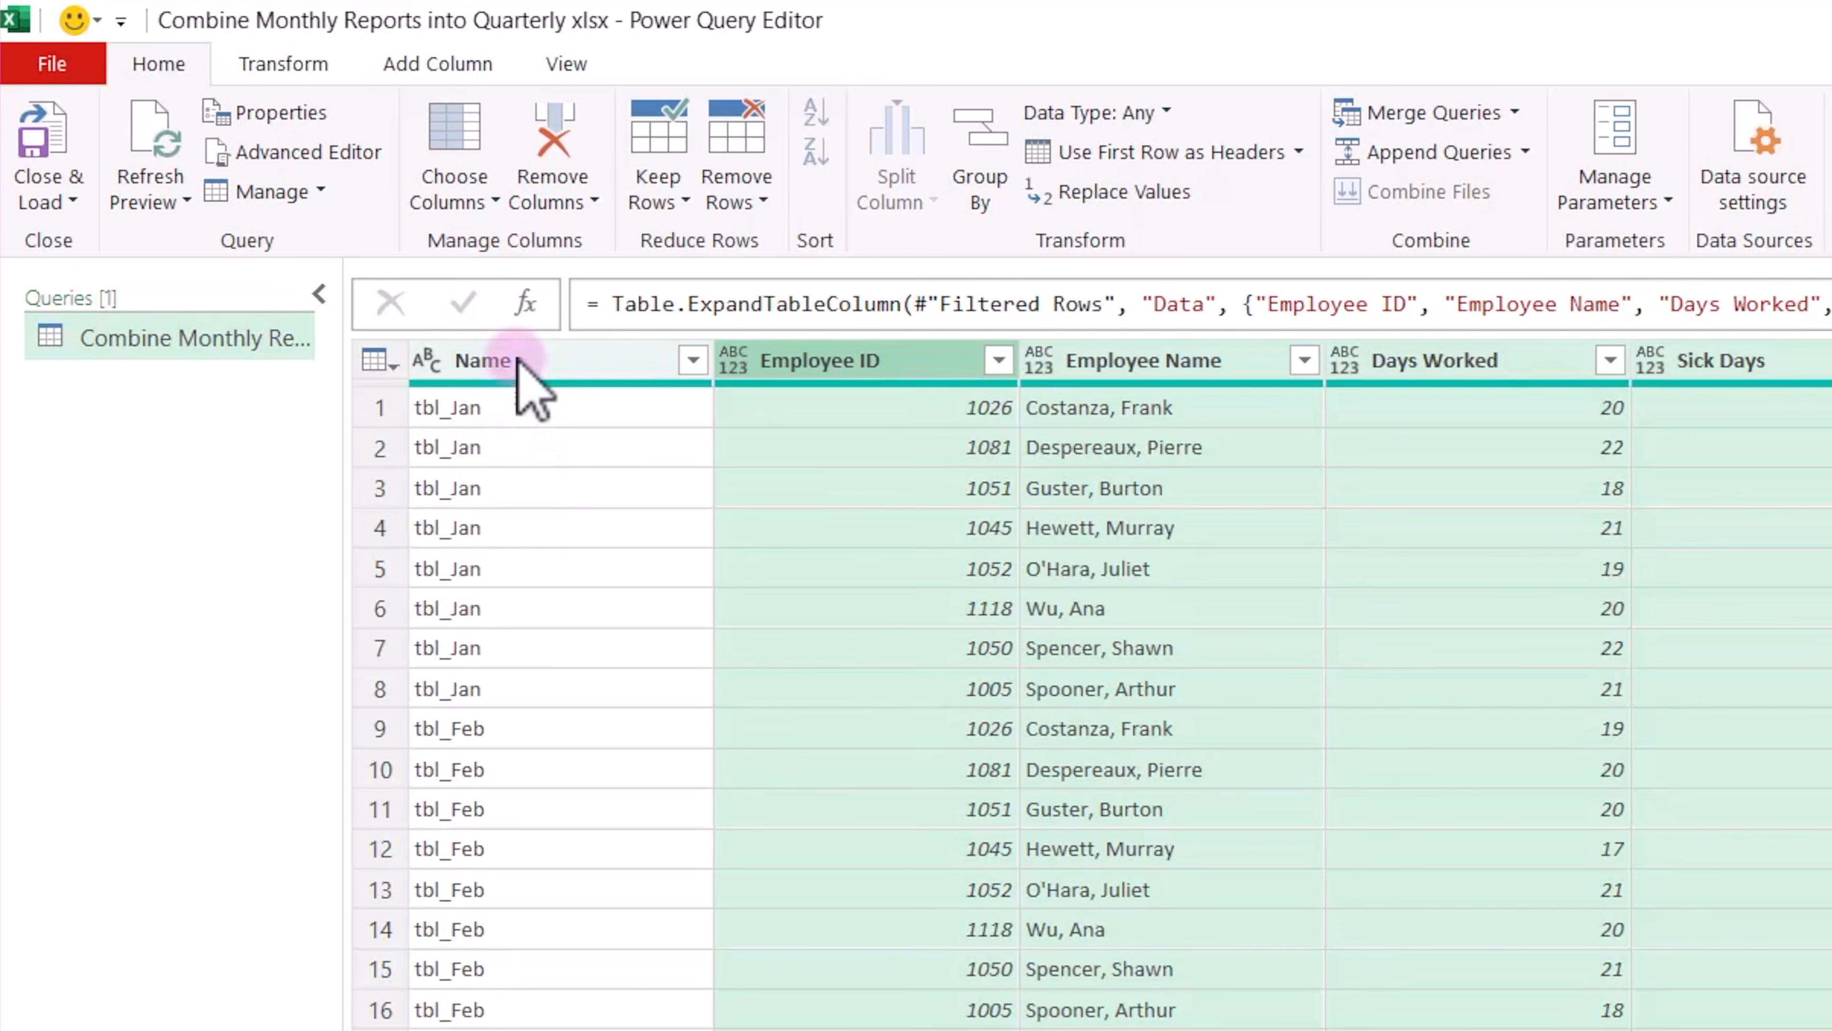
# Rename the Name column as Month.
pyautogui.click(521, 364)
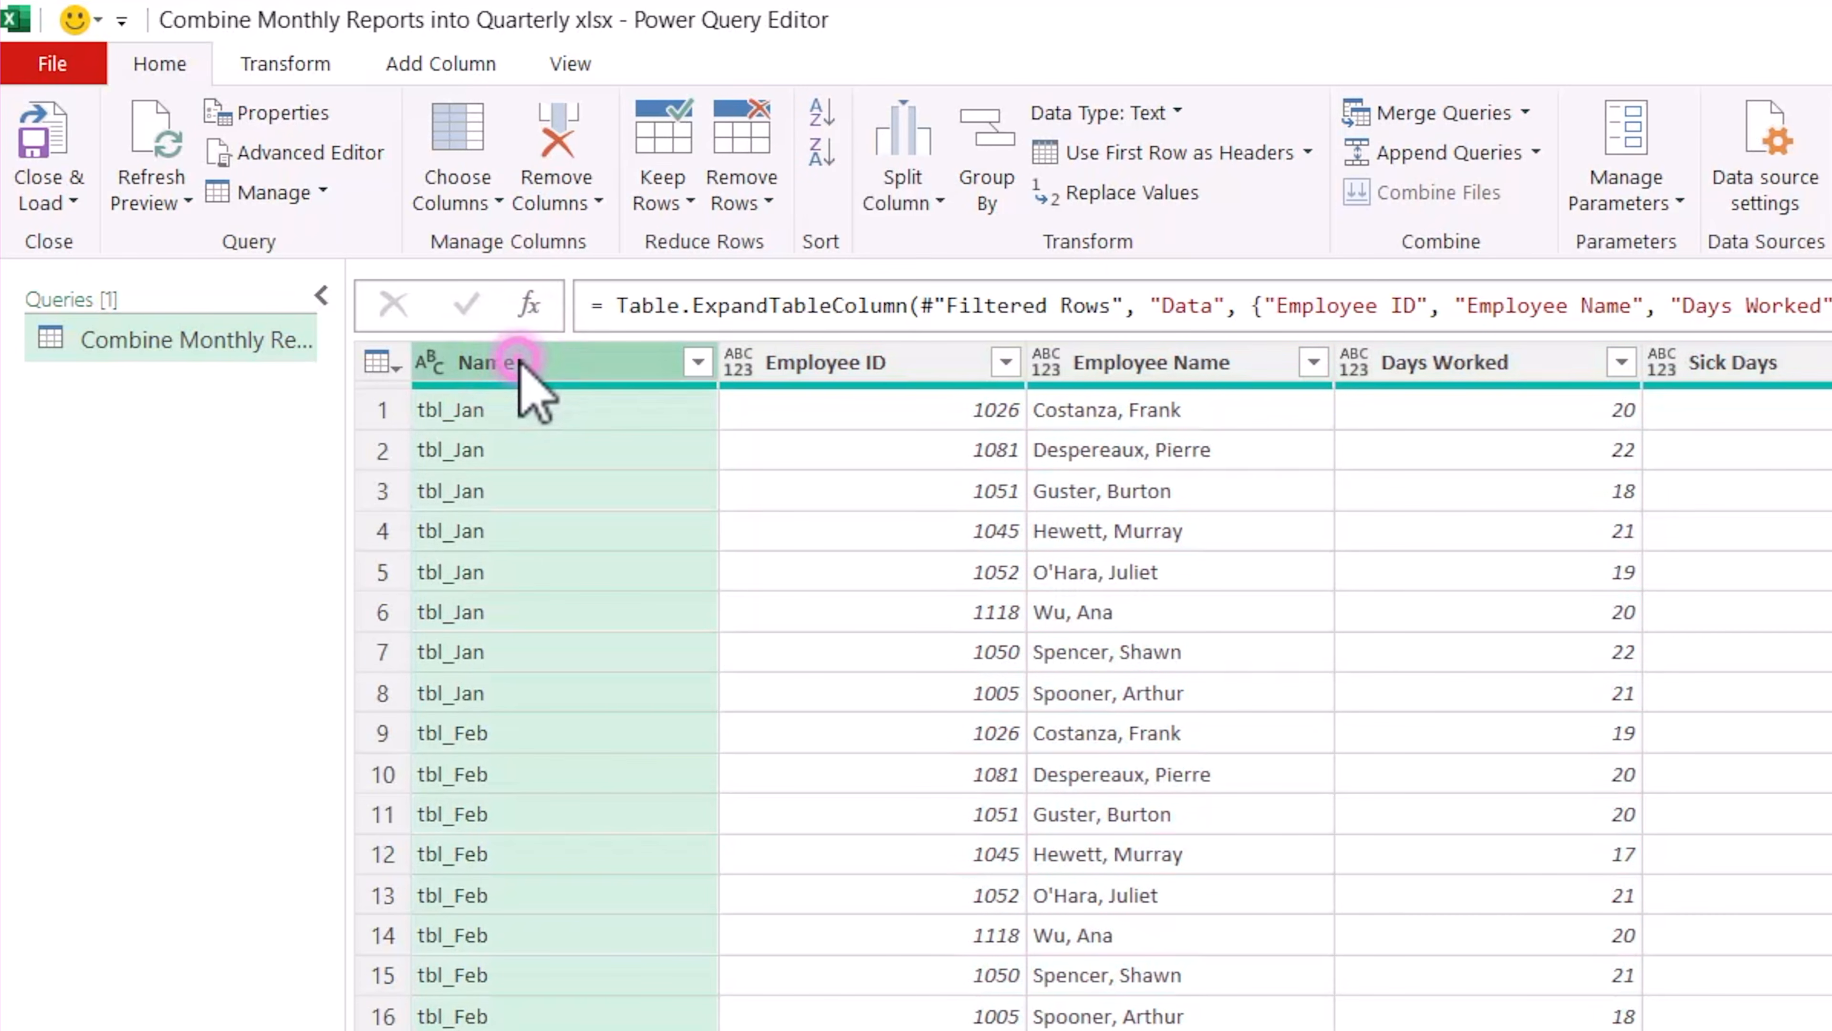
pyautogui.doubleClick(521, 363)
pyautogui.write('Month')
pyautogui.press('Return')
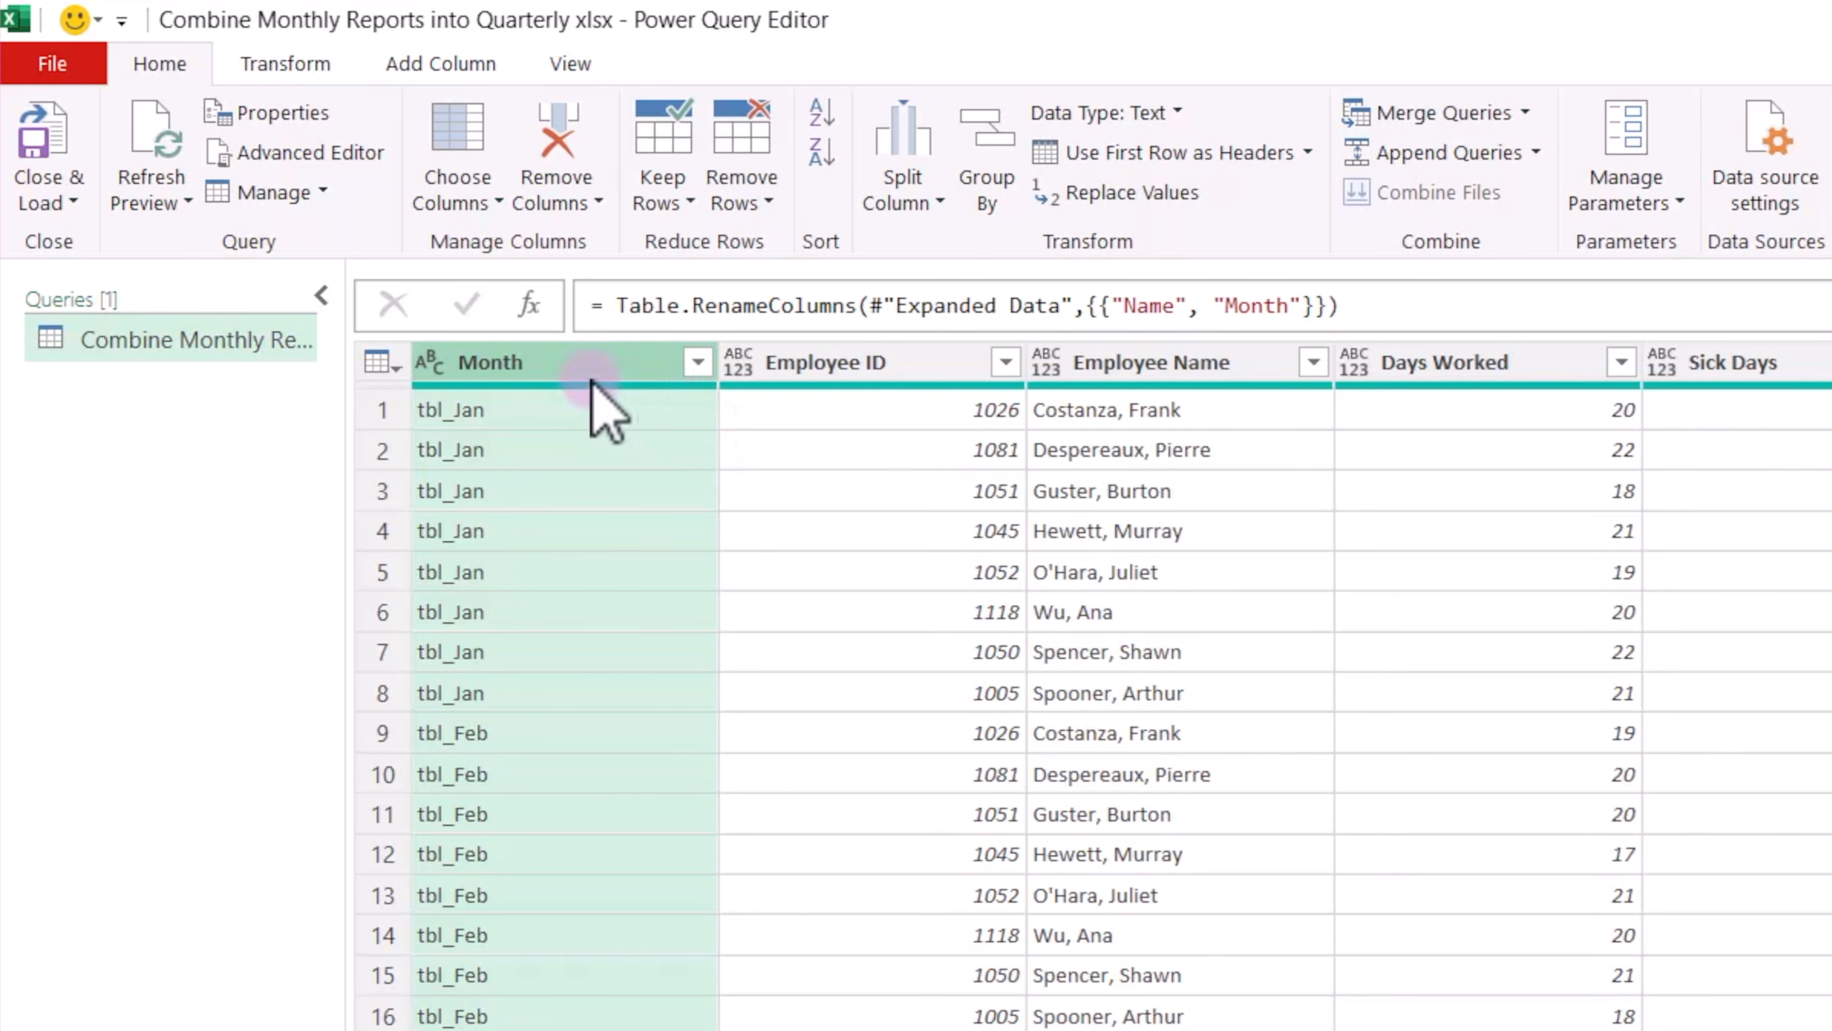
# Replace the text "tbl_" with nothing in the Month column, leaving only the month abbreviations.
pyautogui.click(285, 65)
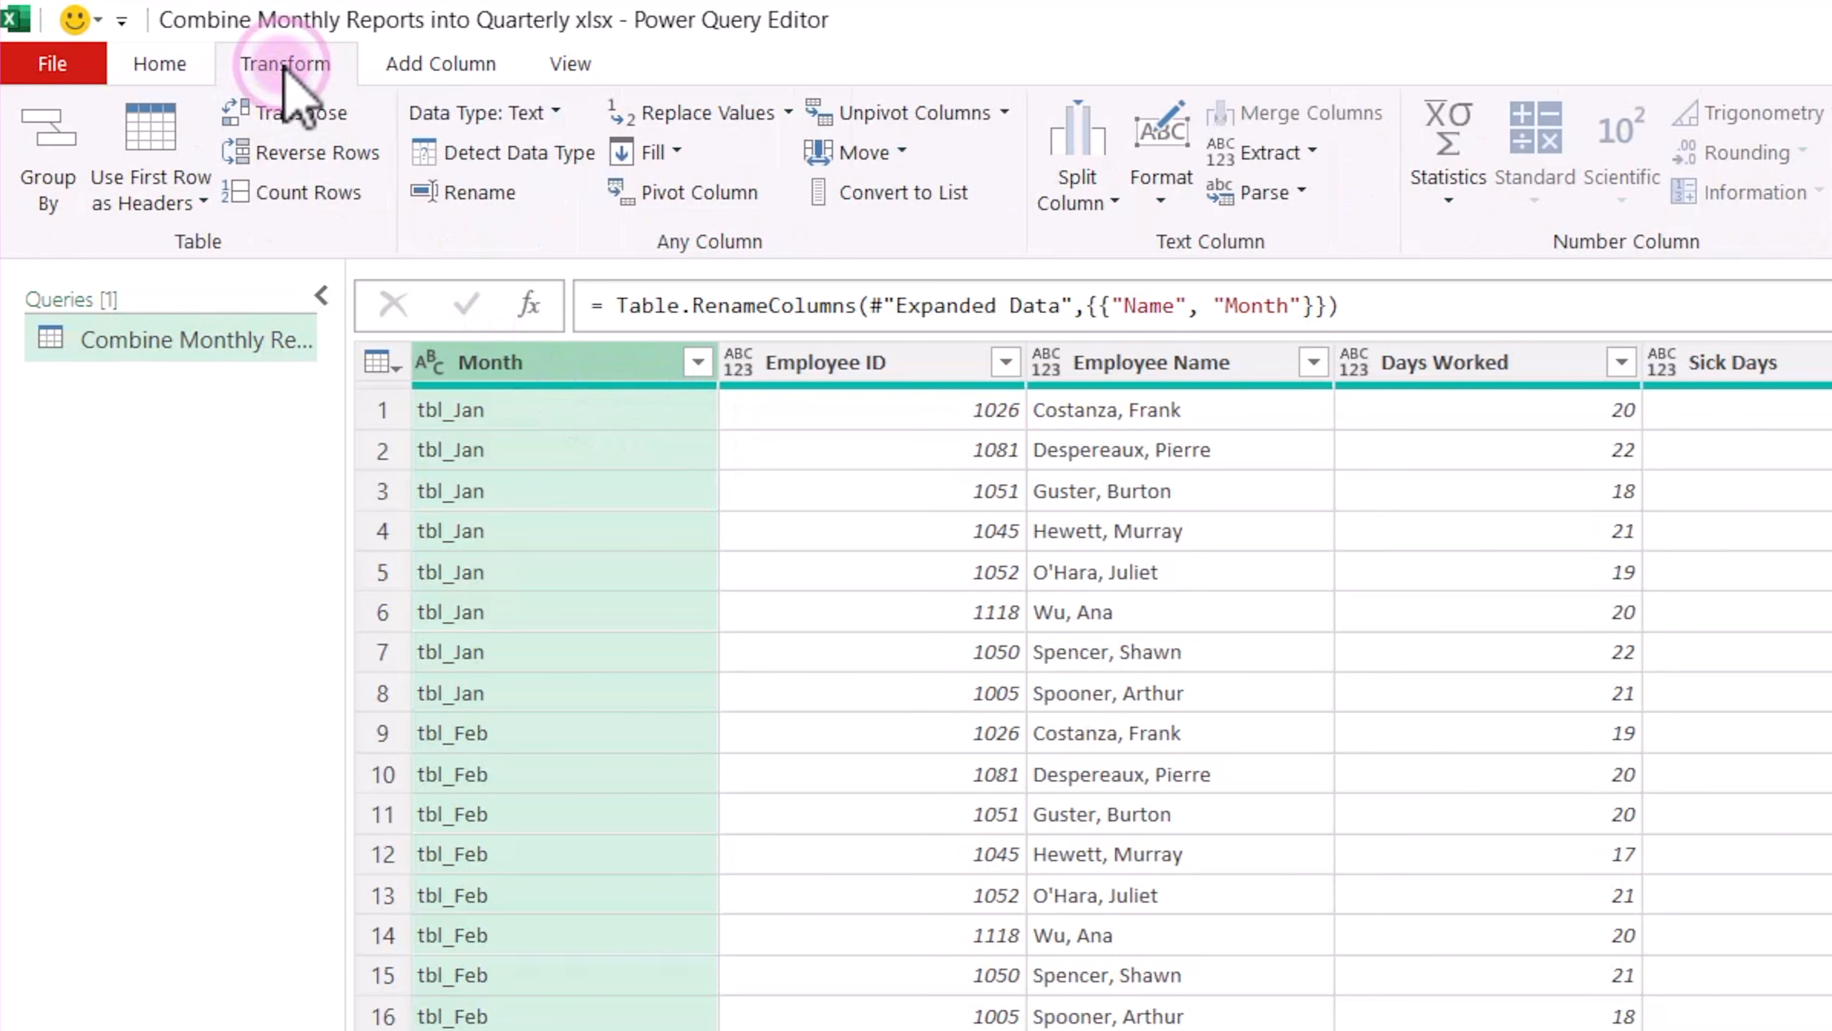
pyautogui.click(783, 112)
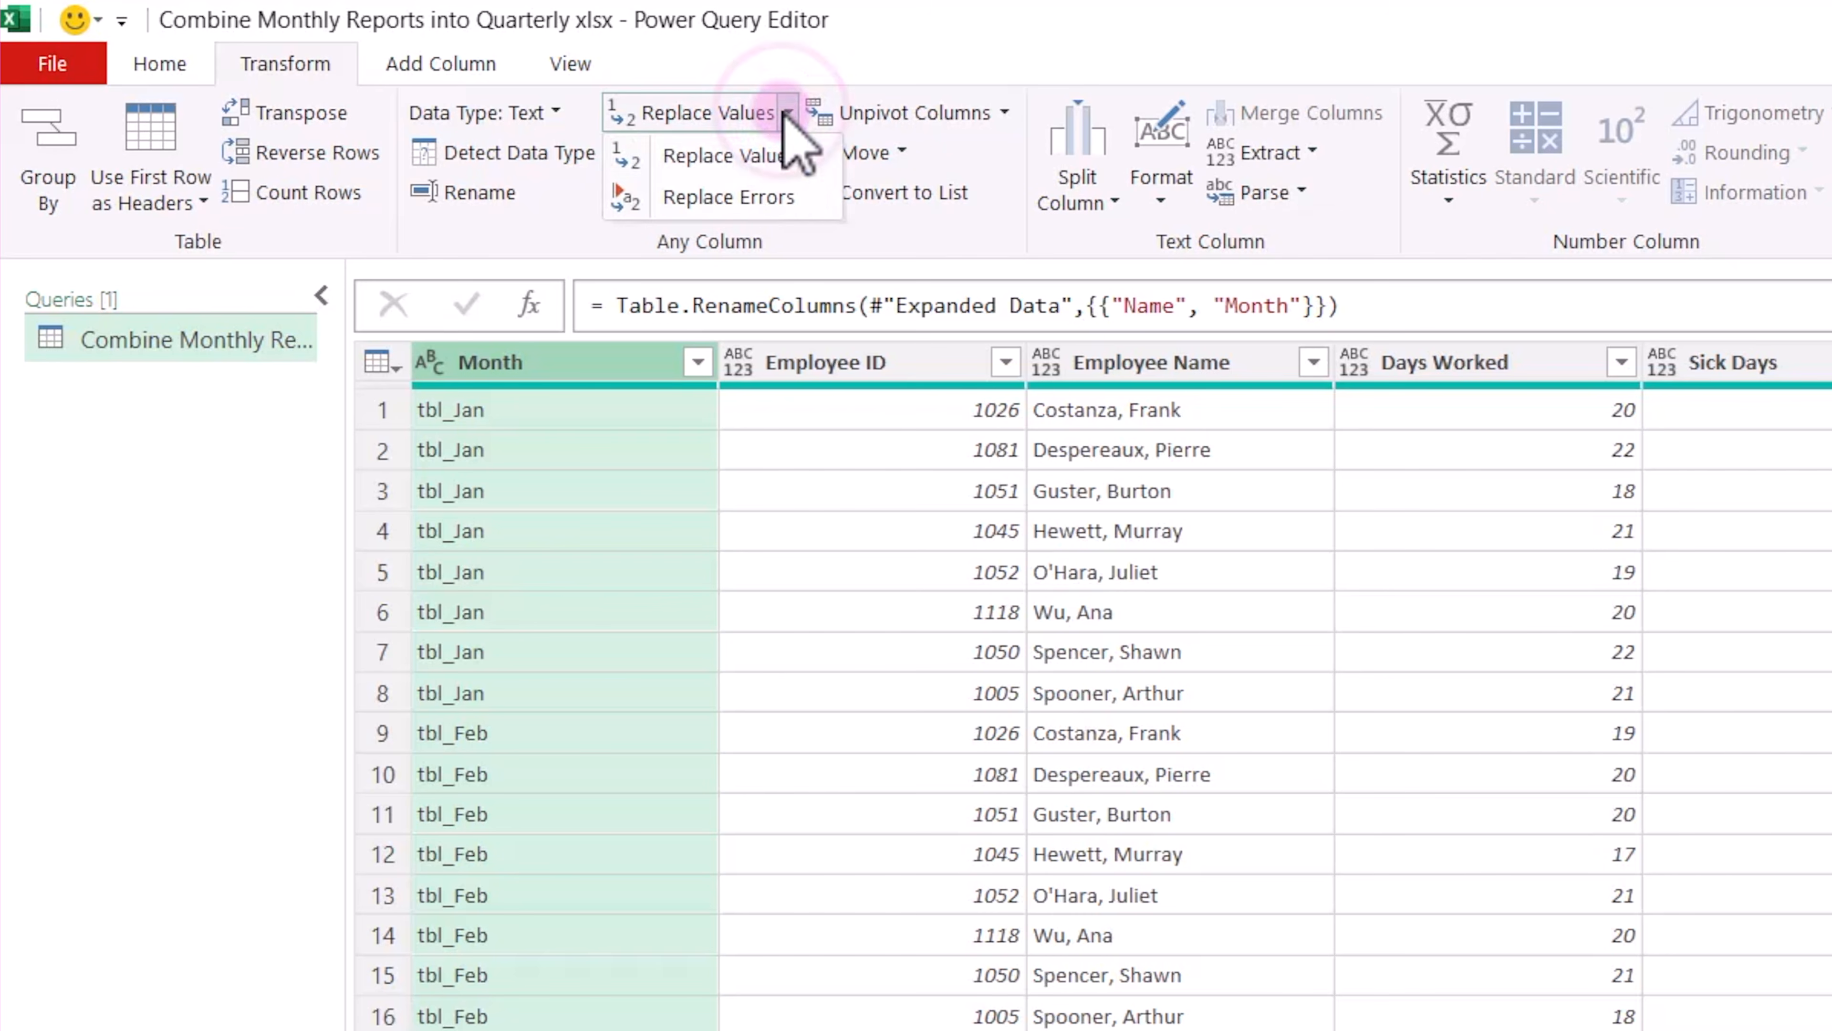
pyautogui.click(778, 158)
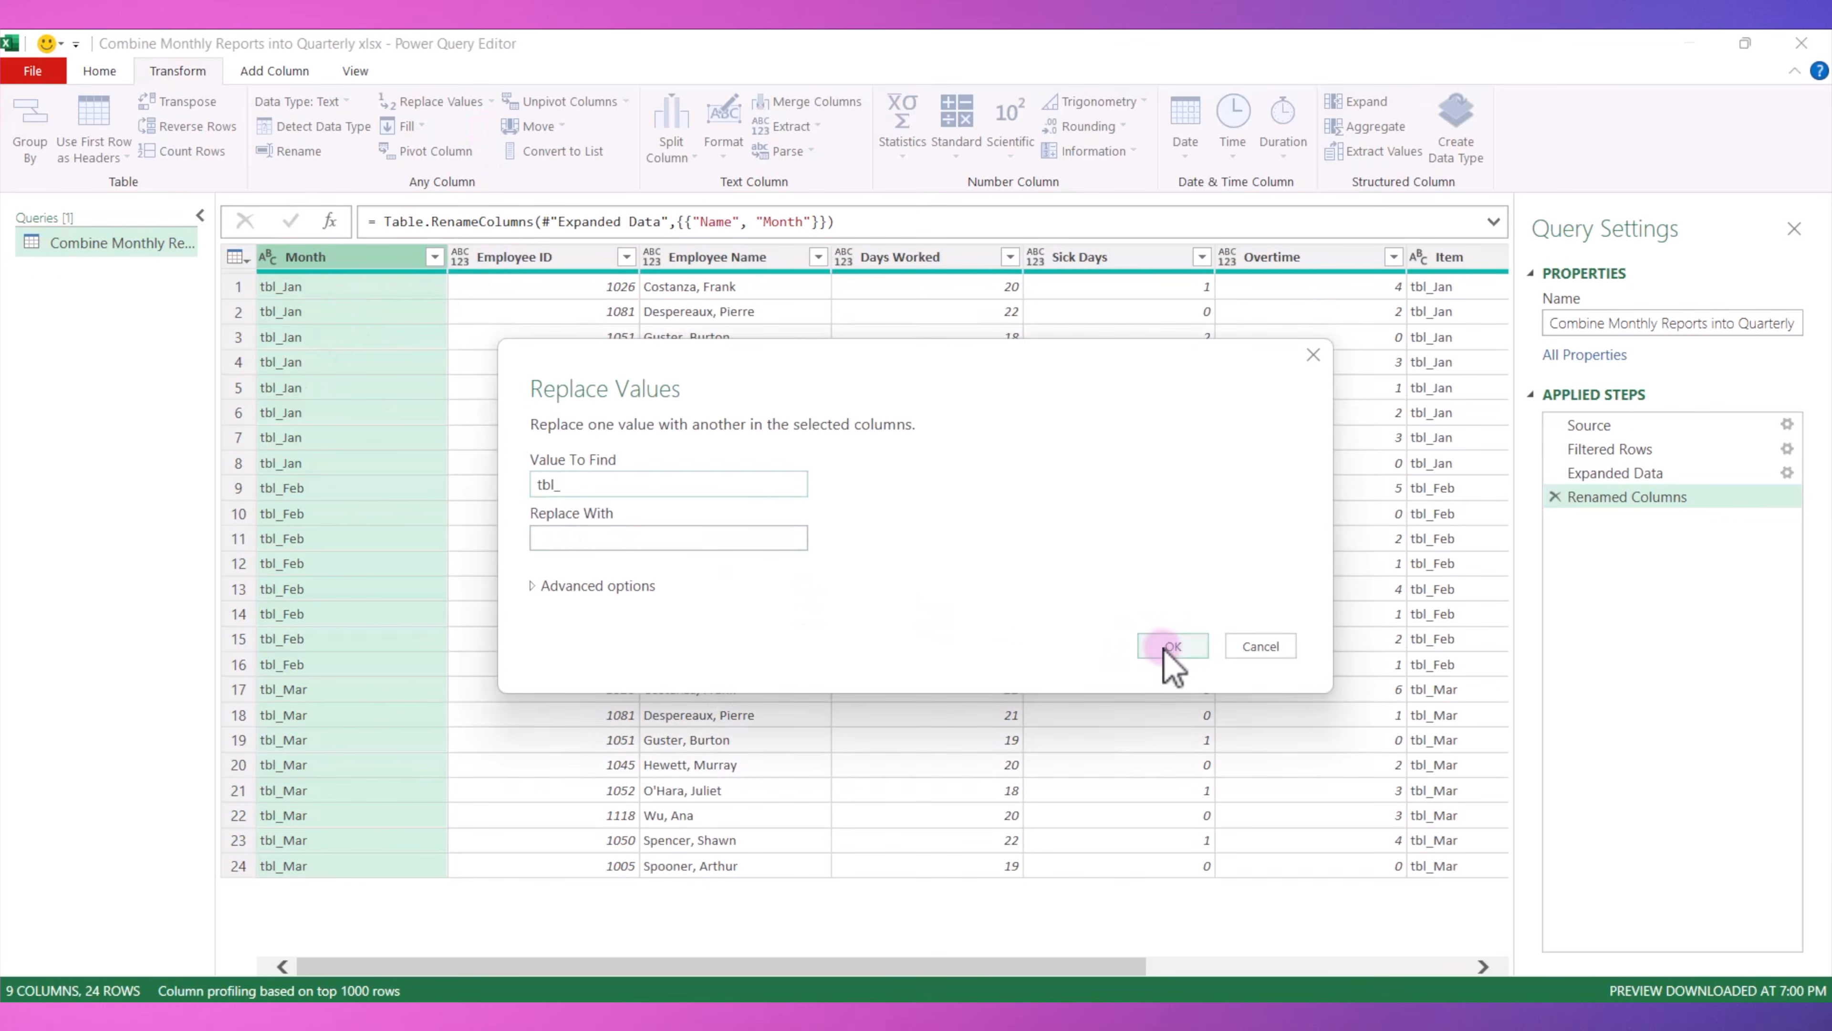
pyautogui.click(1299, 706)
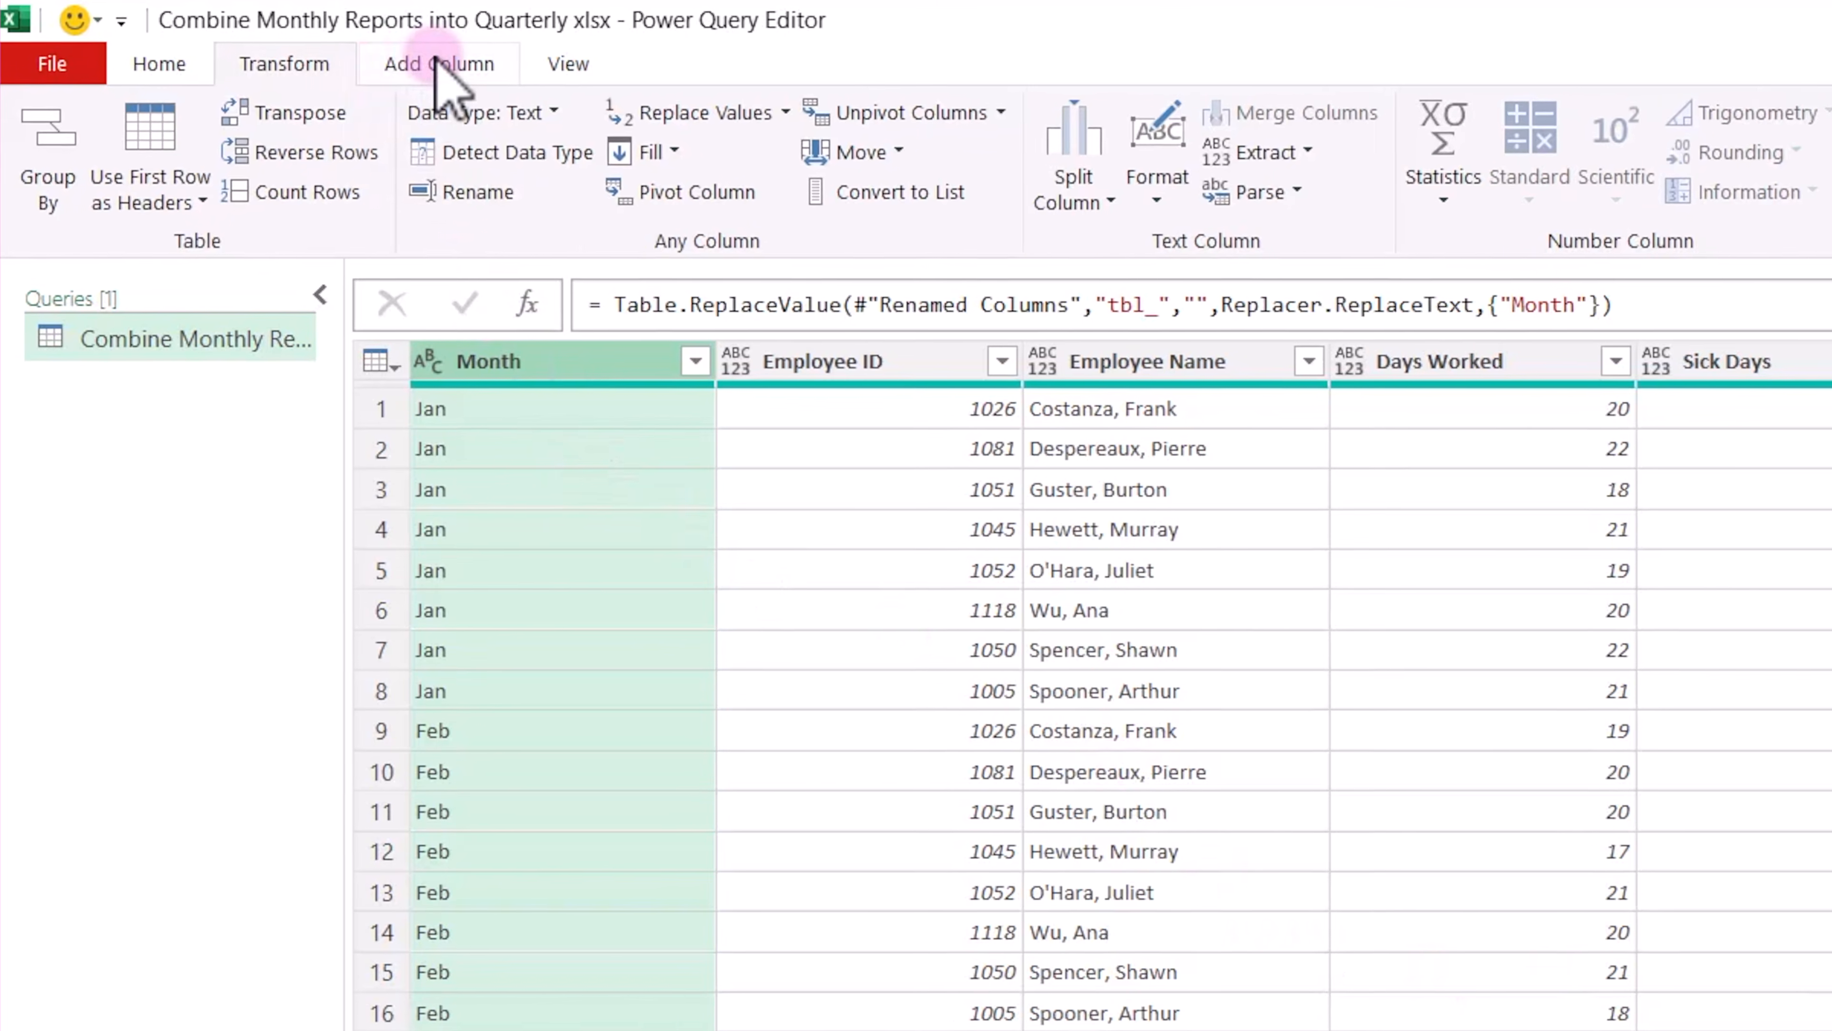
# Add a custom column with the formula Date.FromText("1 " & [Month] & " 2025").
pyautogui.click(275, 71)
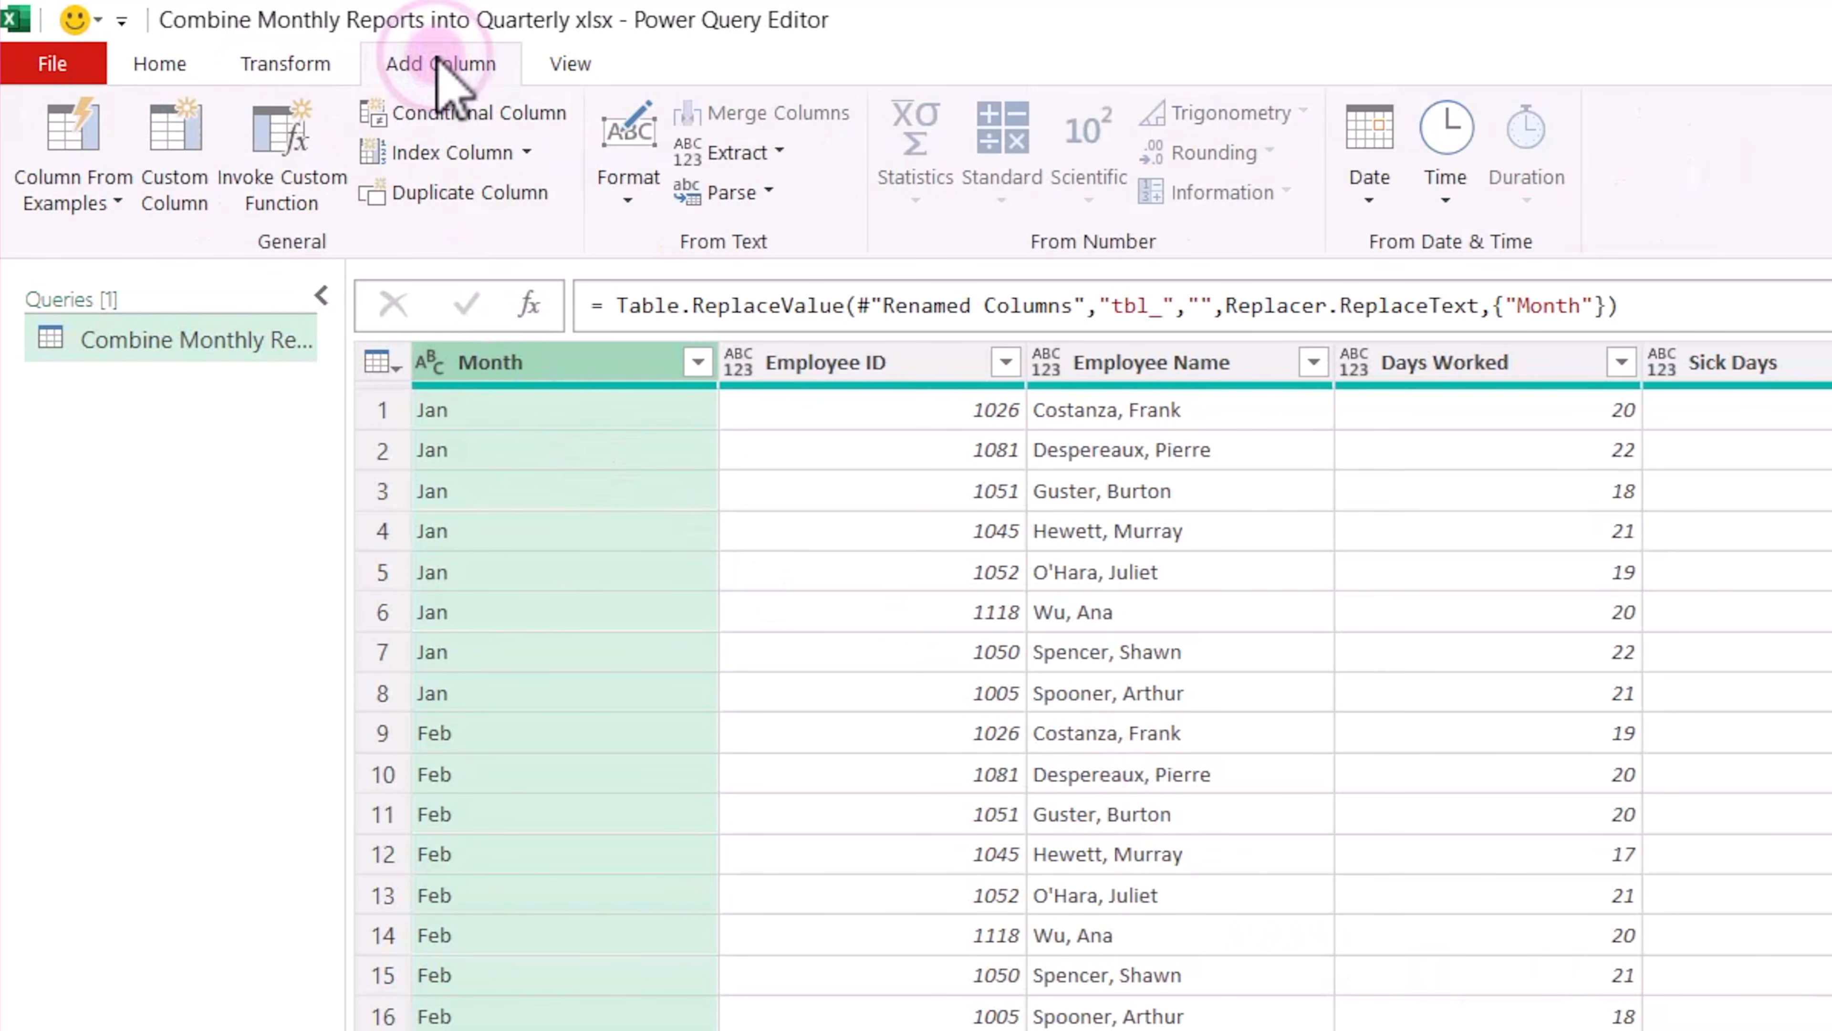
pyautogui.click(189, 206)
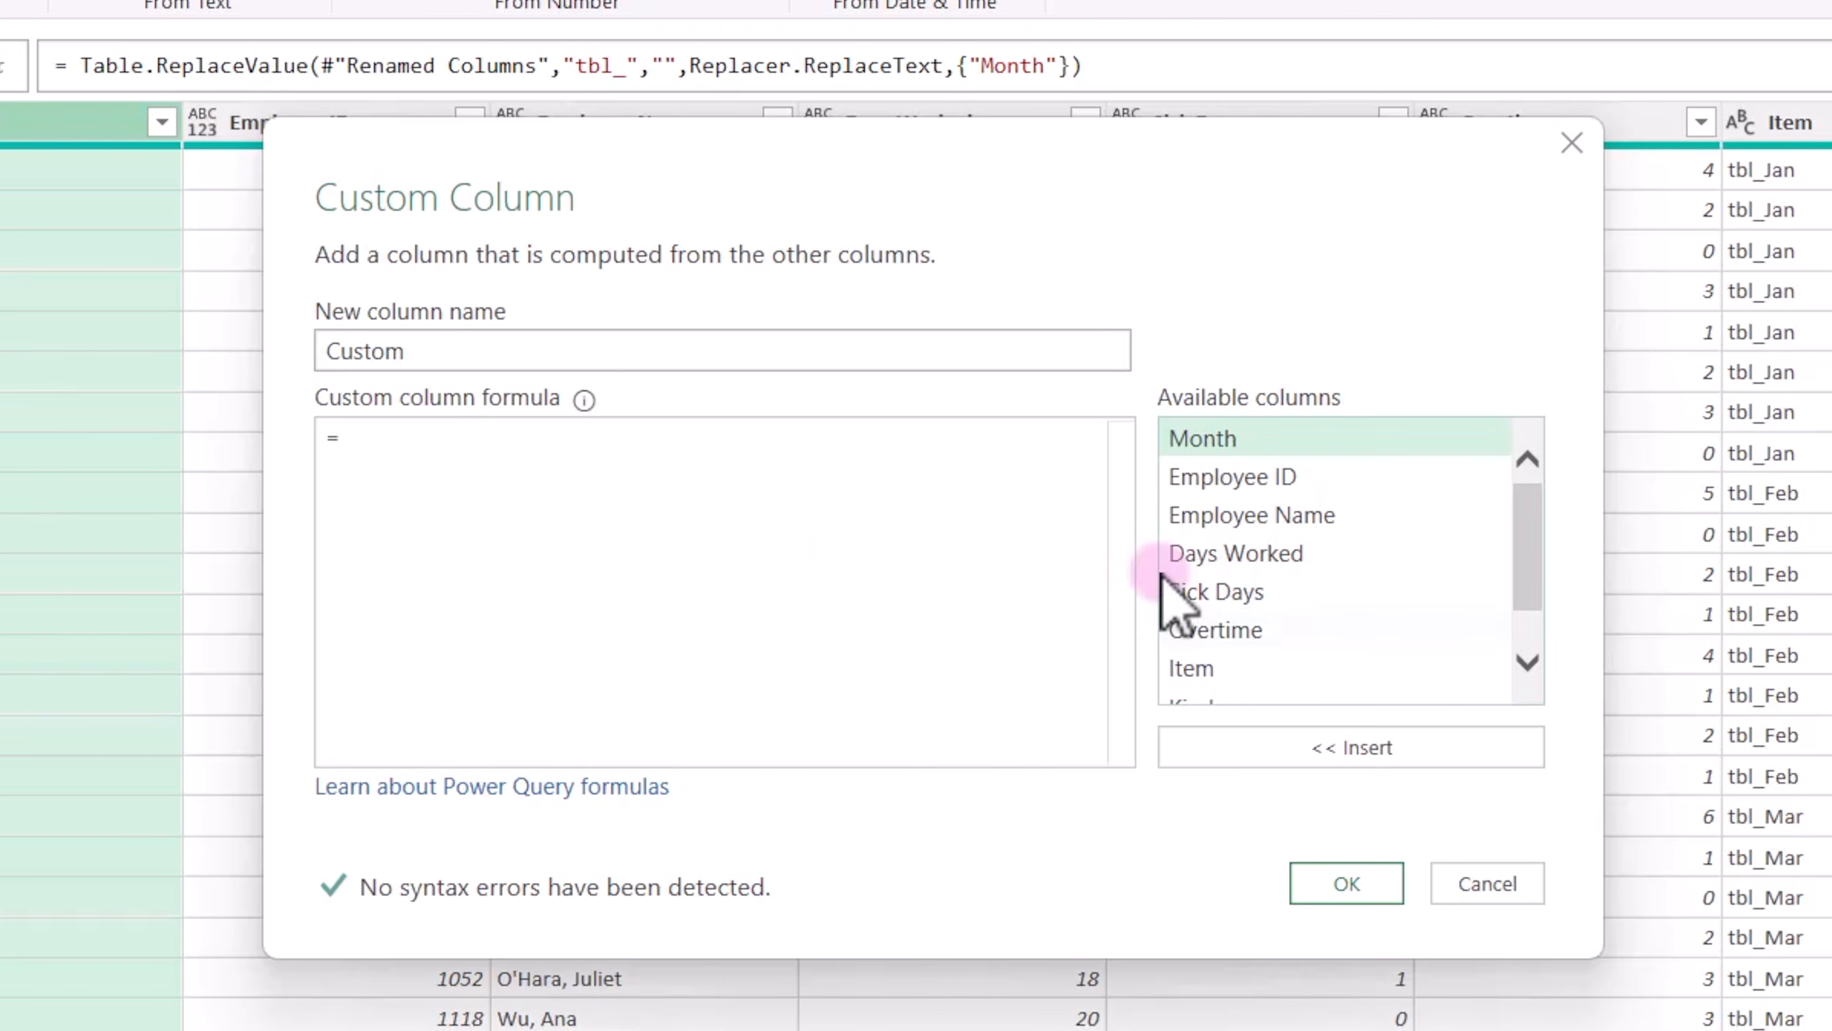
pyautogui.click(380, 459)
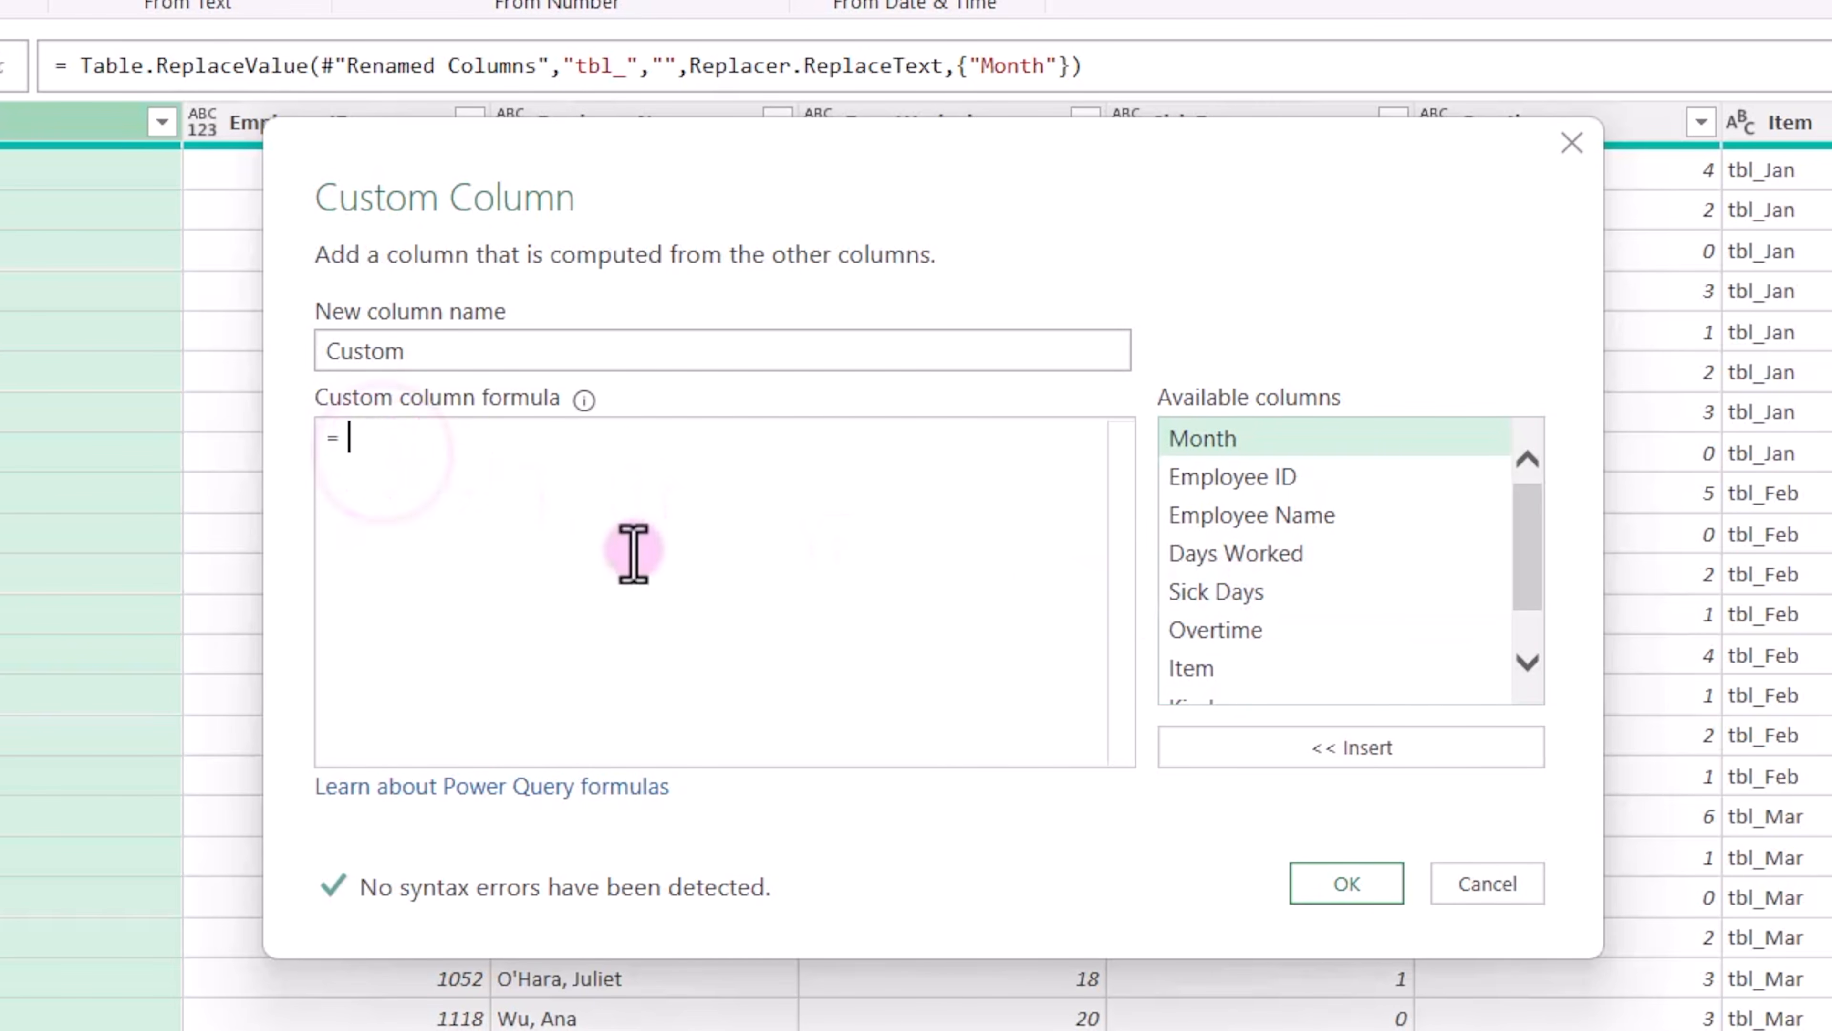
pyautogui.write('Date.FromText("1 " & [Month] & " 2025")')
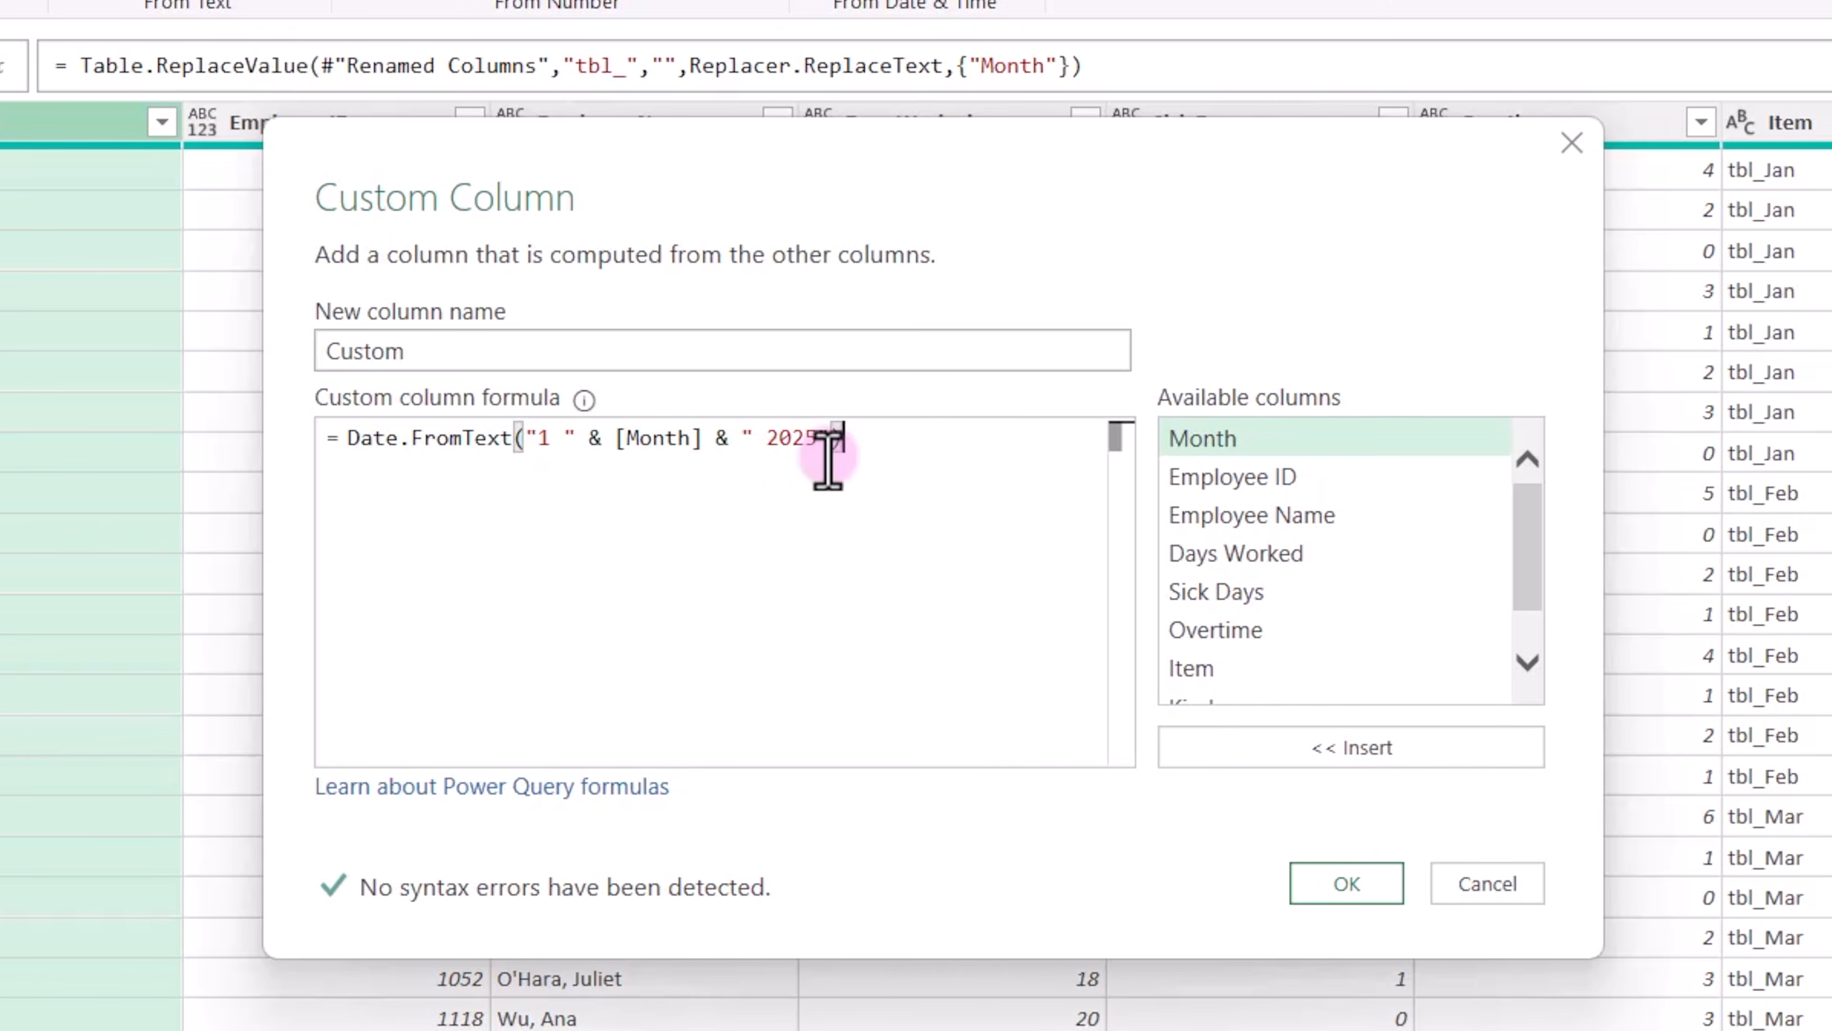
pyautogui.click(1347, 884)
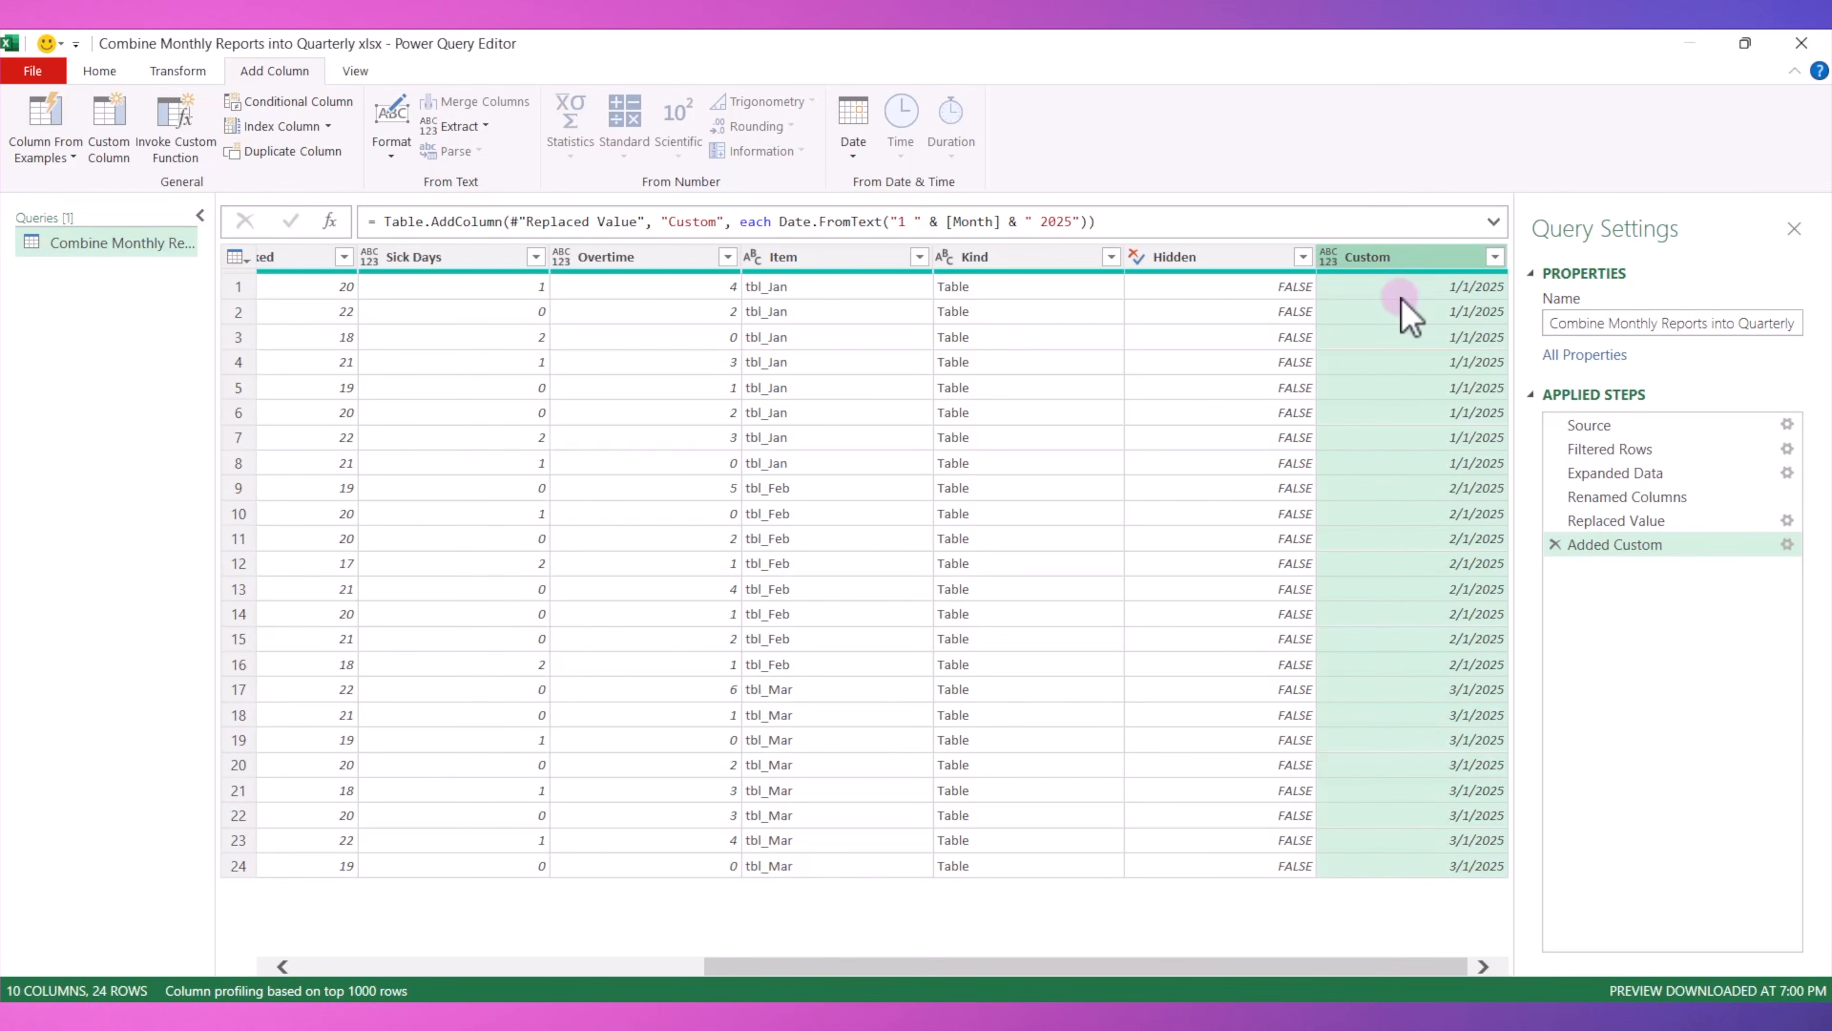
# Rename the Custom column as MonthDate and move it between Month and Employee ID.
pyautogui.doubleClick(1392, 259)
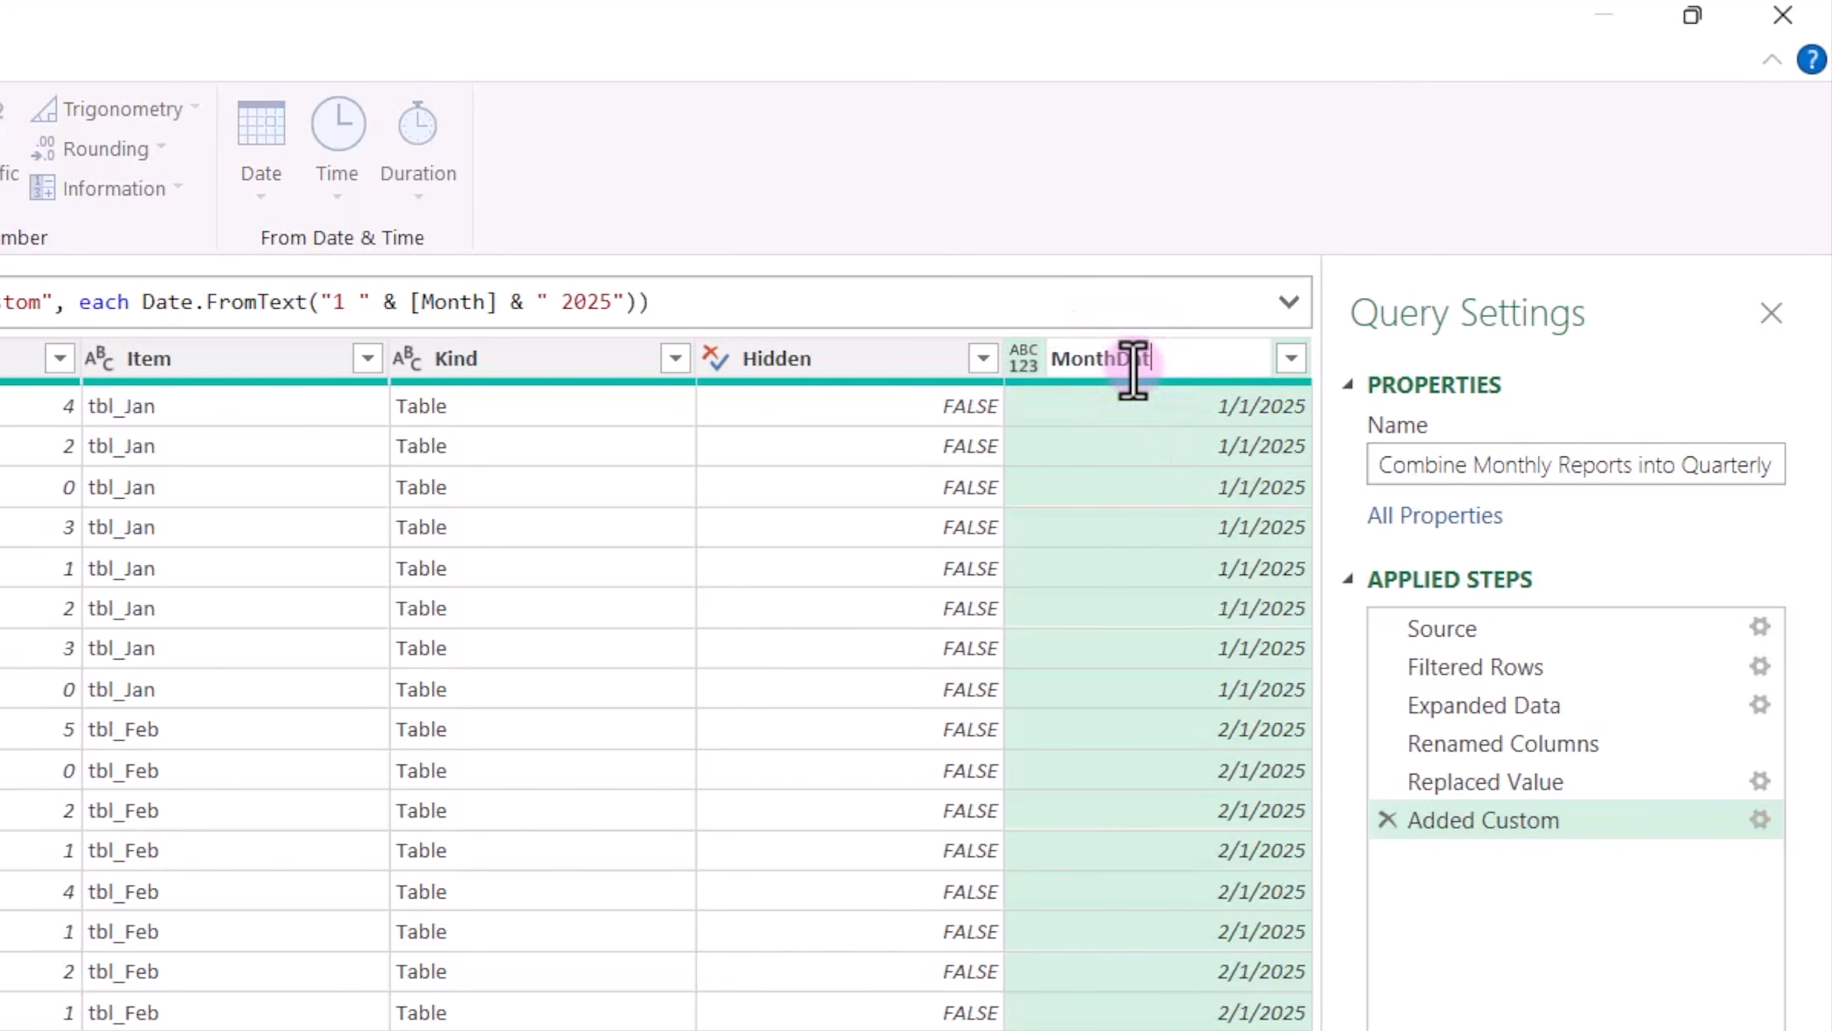
pyautogui.write('MonthDate')
pyautogui.press('Return')
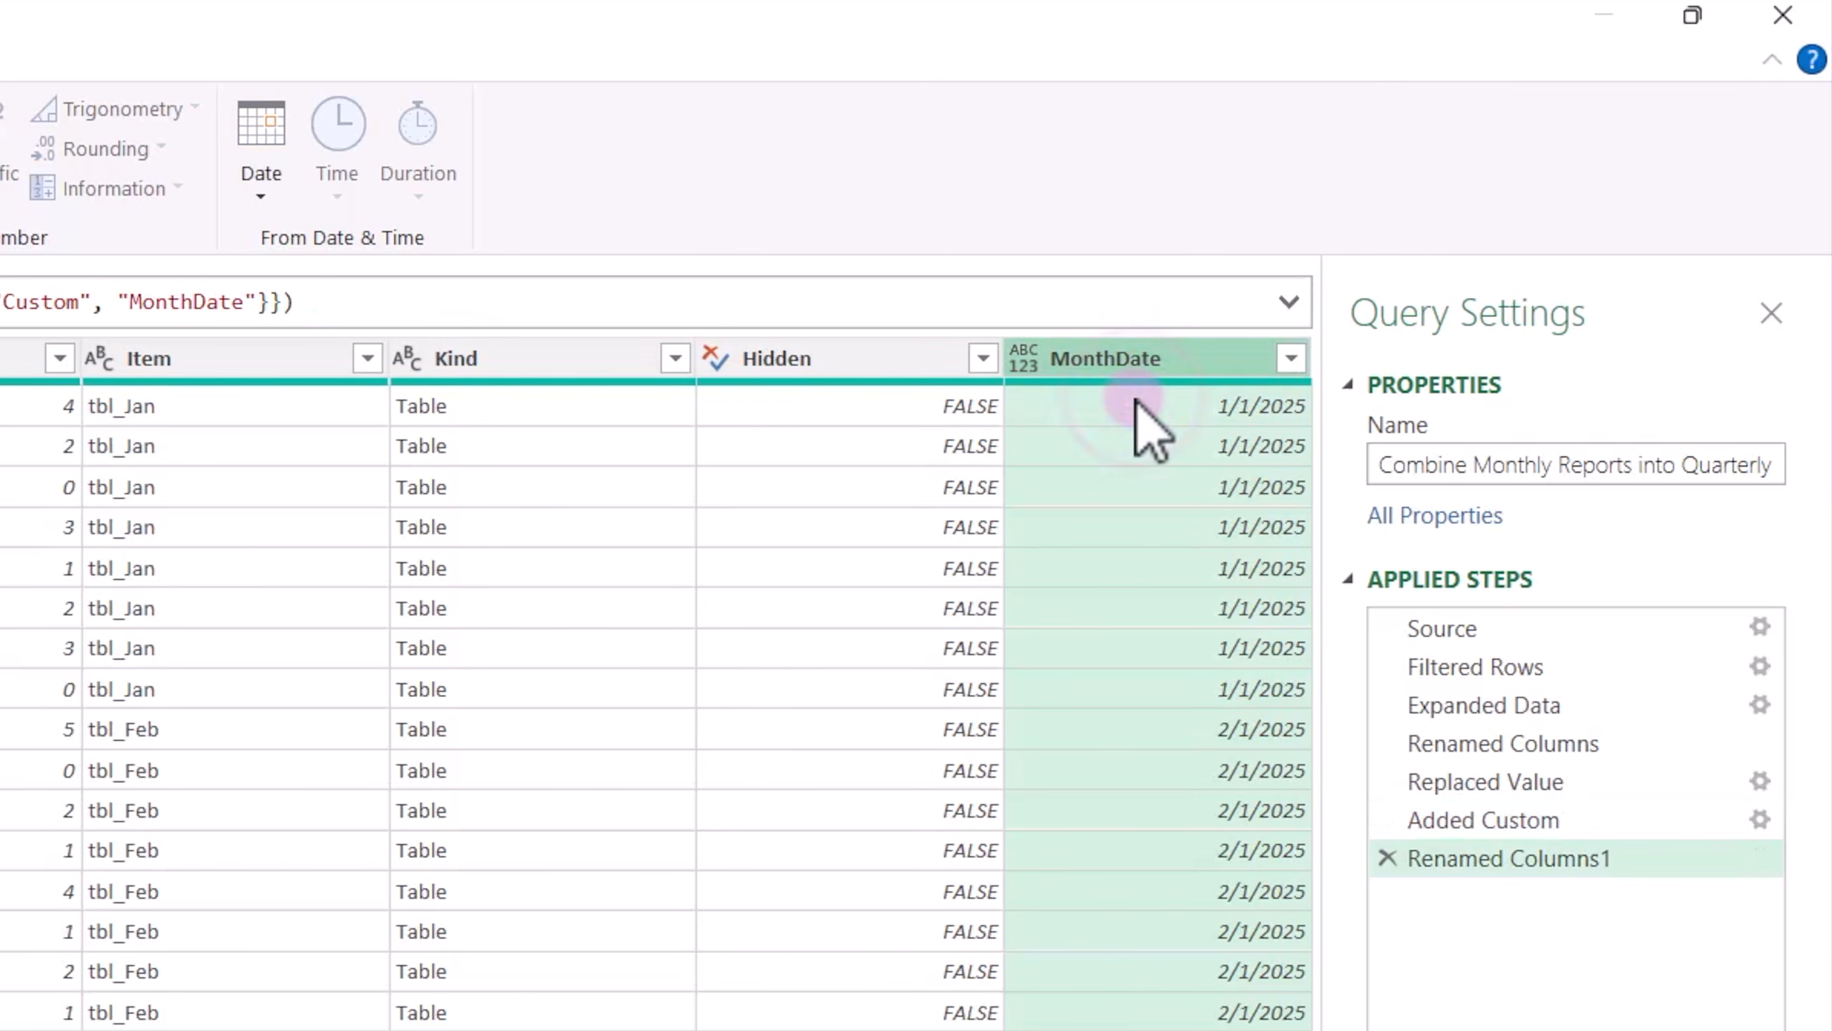
pyautogui.moveTo(1136, 353); pyautogui.dragTo(459, 286)
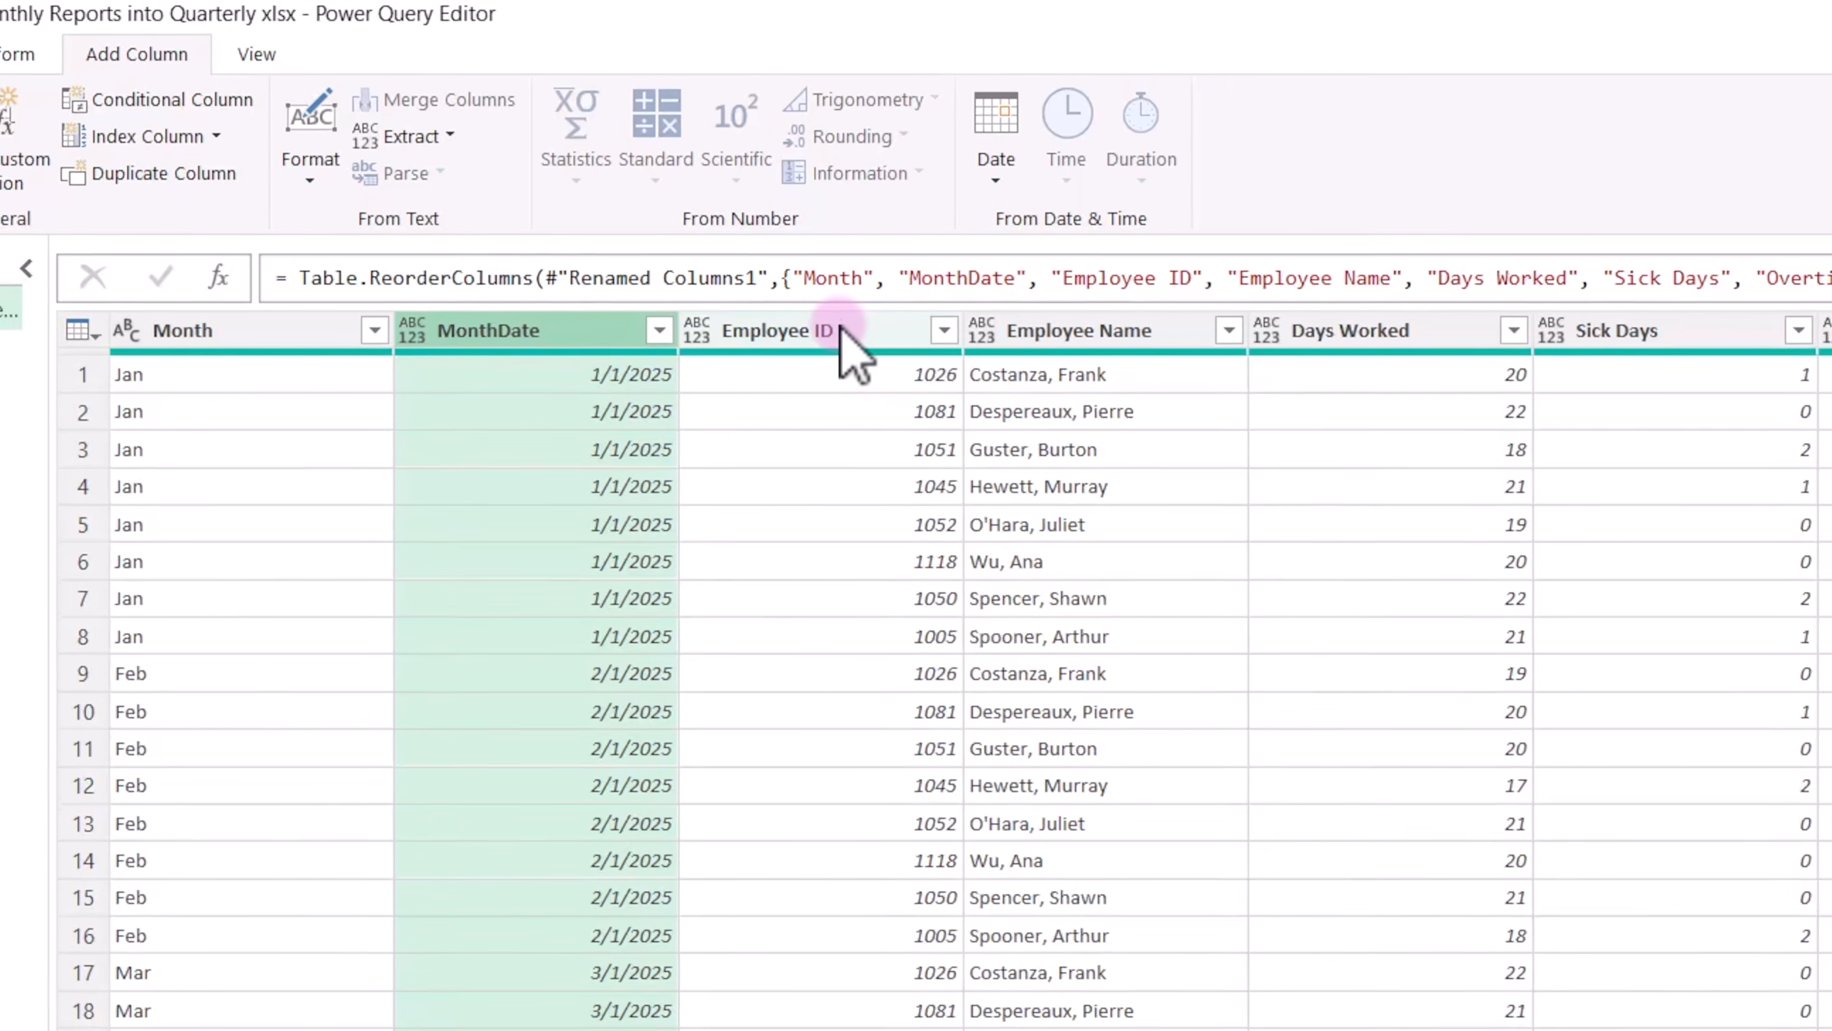
# Change the Employee ID column's data type to Text.
pyautogui.click(748, 257)
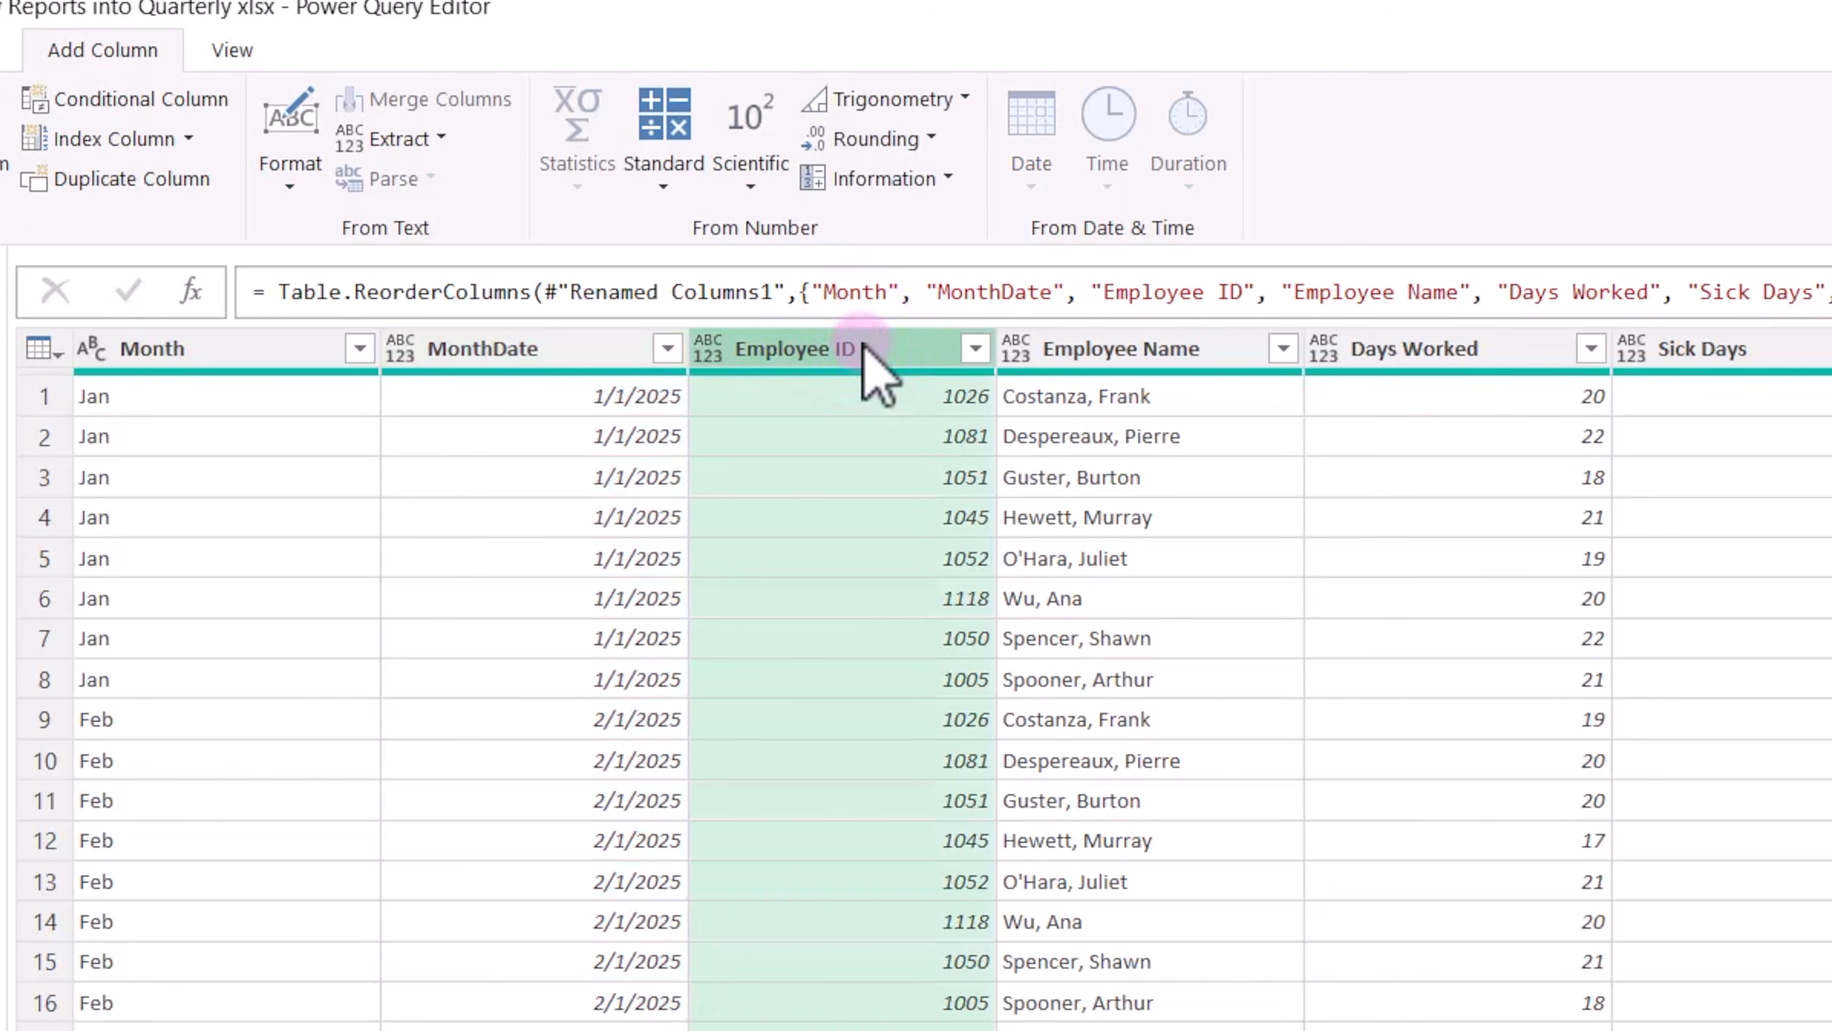
pyautogui.click(708, 348)
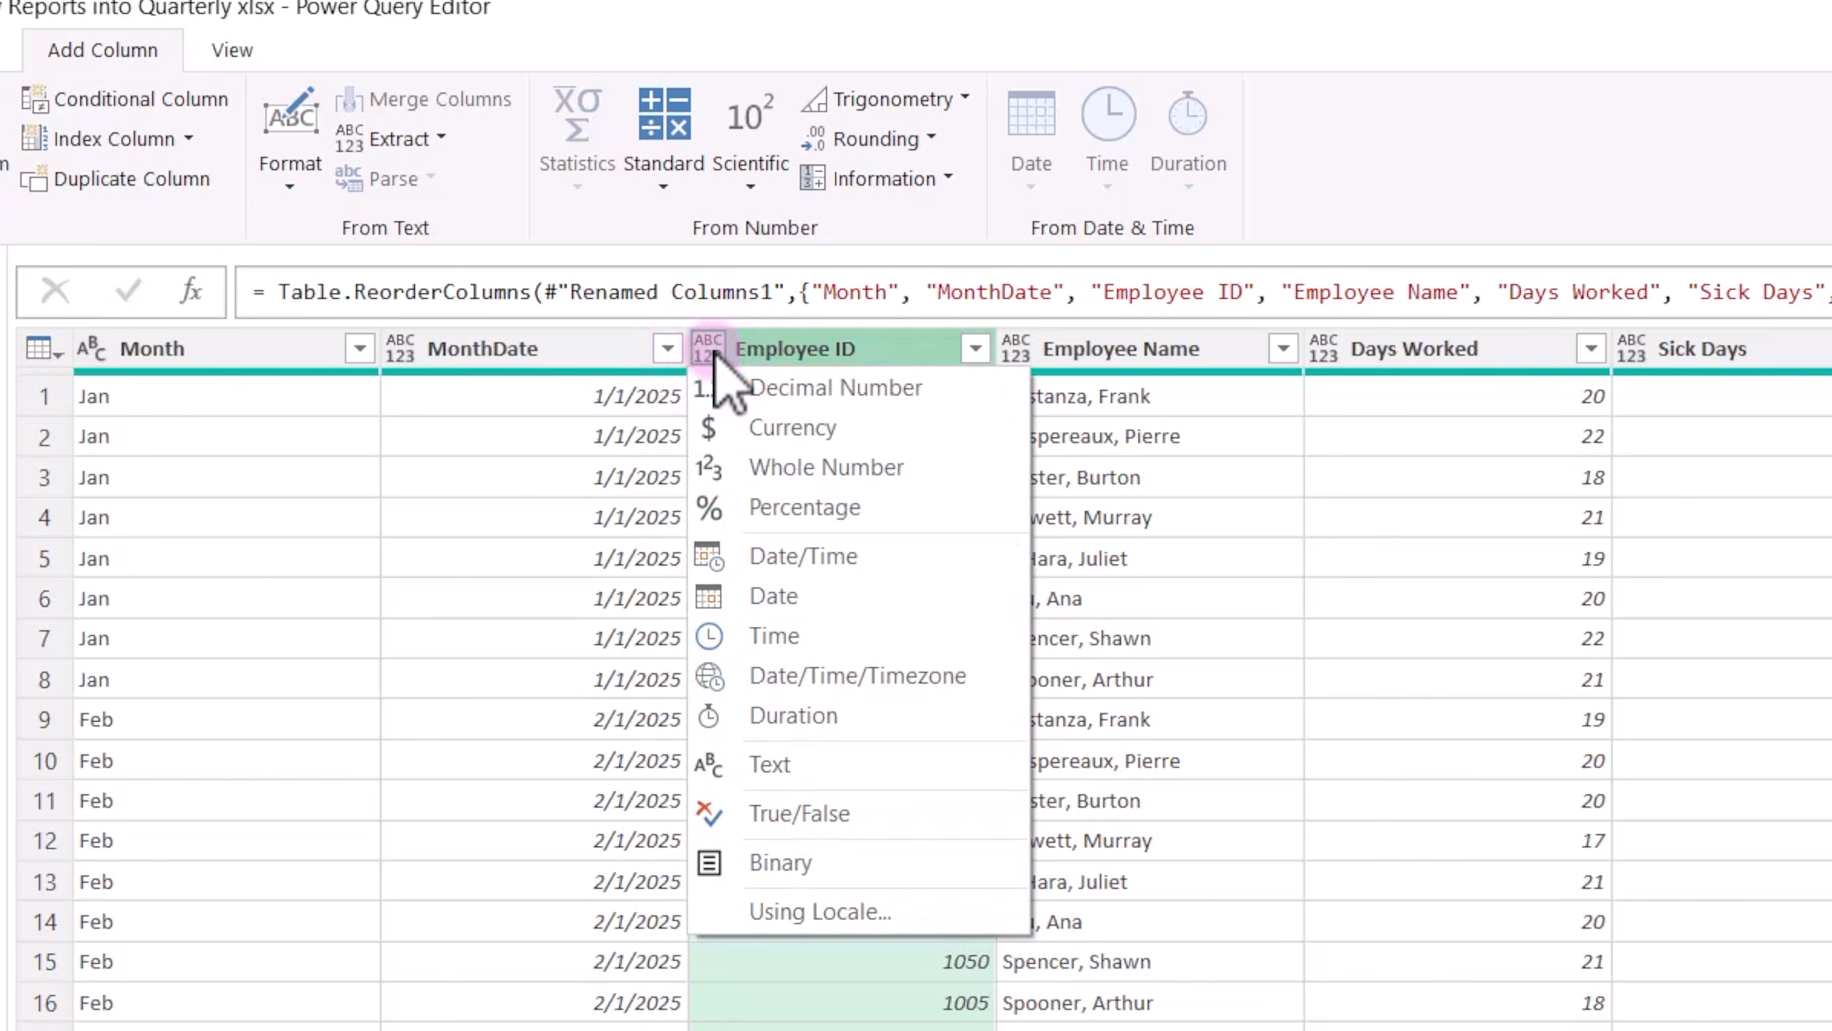
pyautogui.click(793, 762)
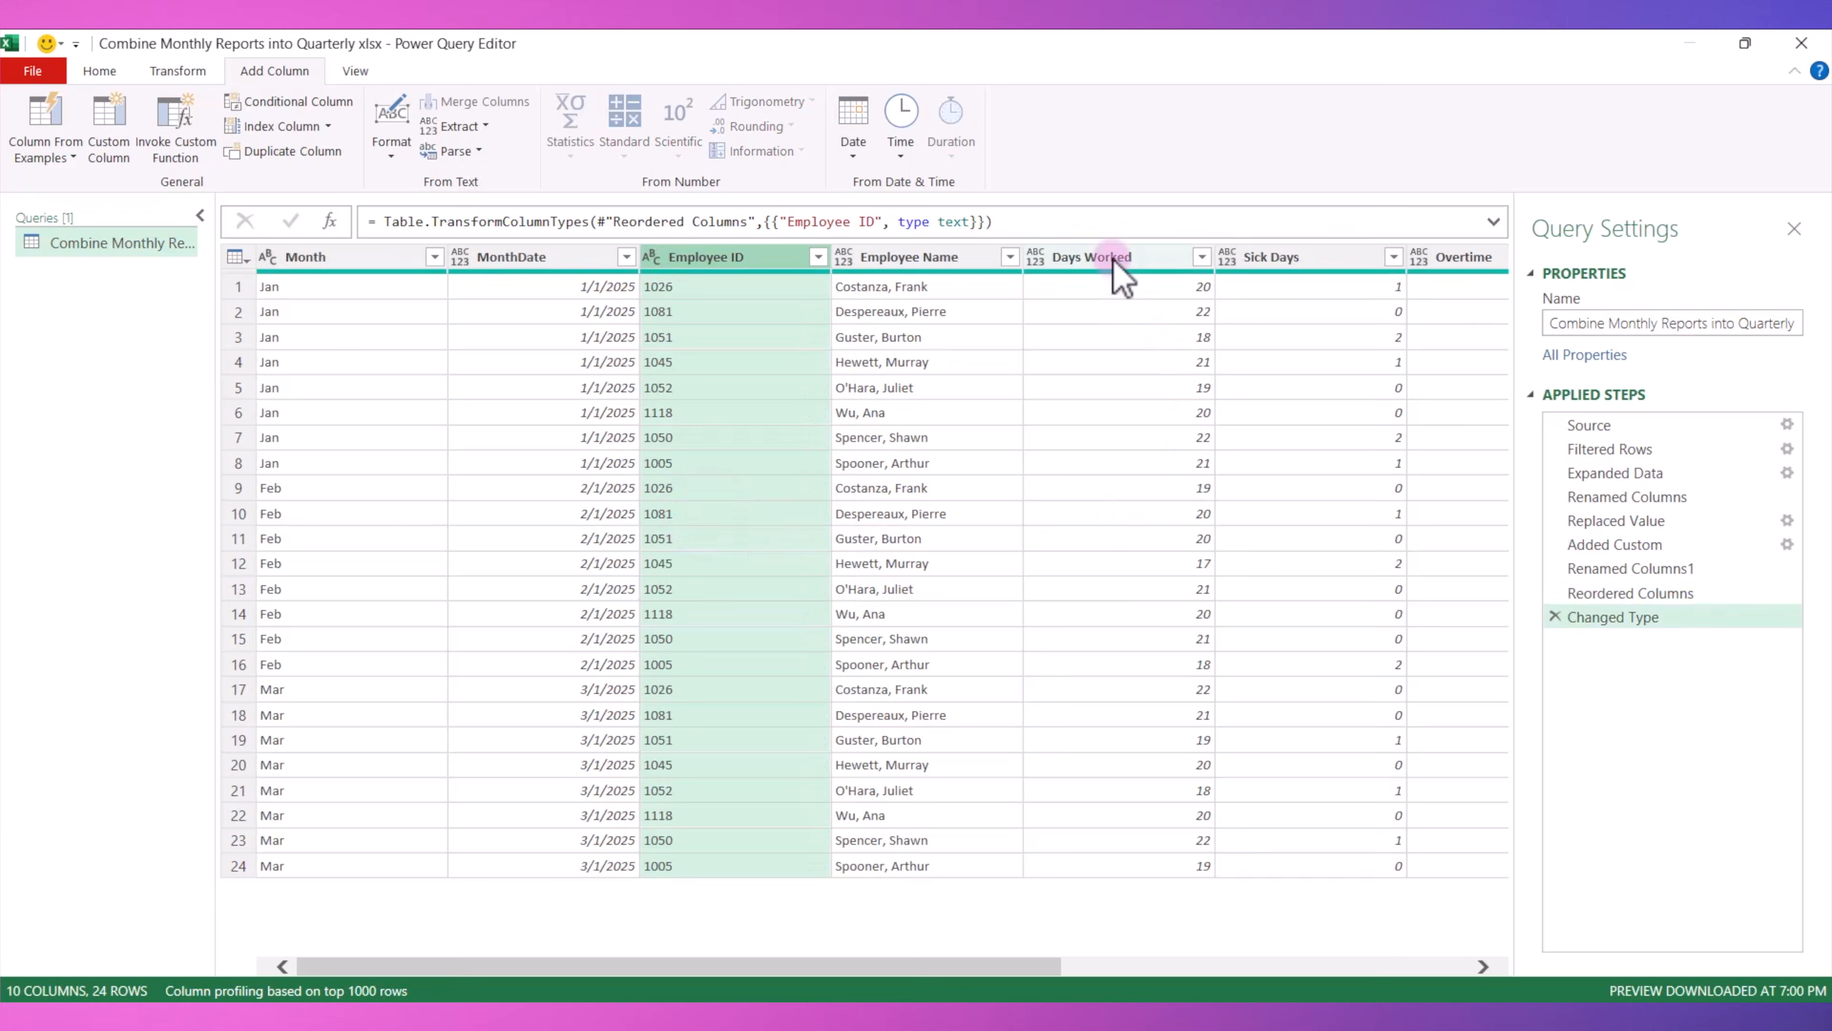
# Change the data type of the Days Worked and Sick Days columns together to Whole Number.
pyautogui.click(1113, 261)
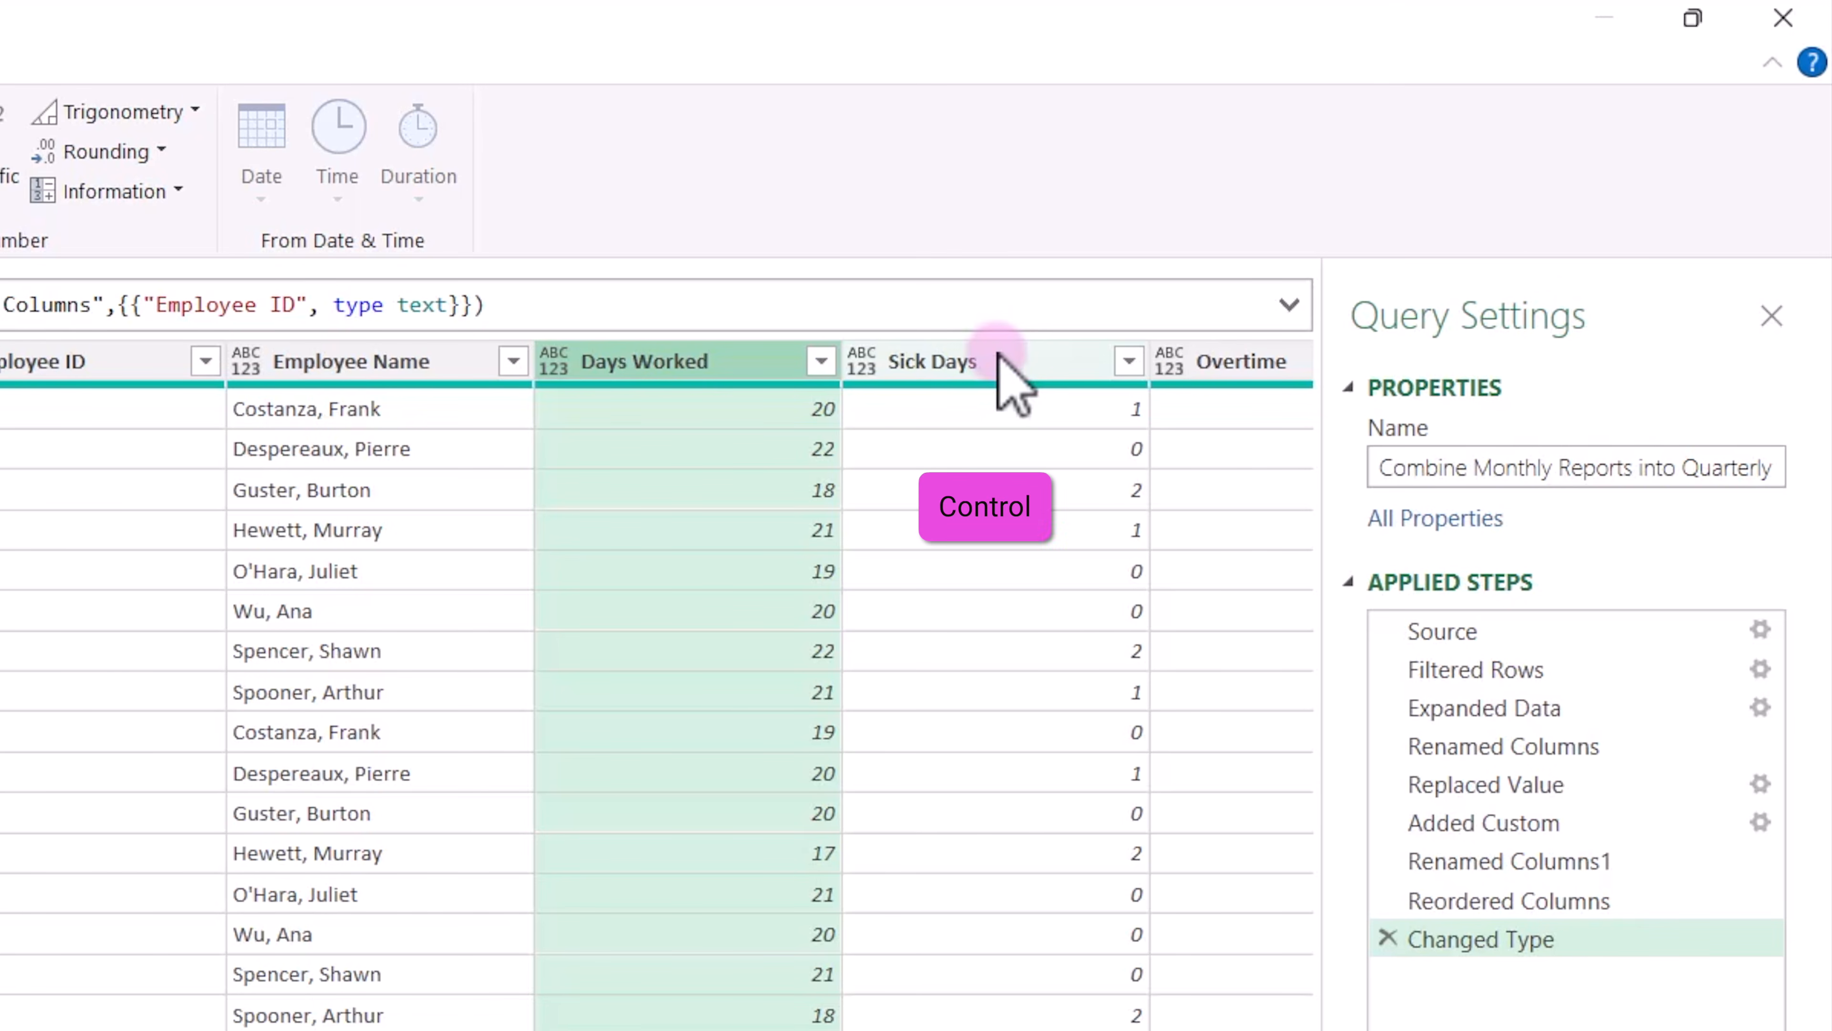
pyautogui.keyDown('ctrl'); pyautogui.click(1001, 361); pyautogui.keyUp('ctrl')
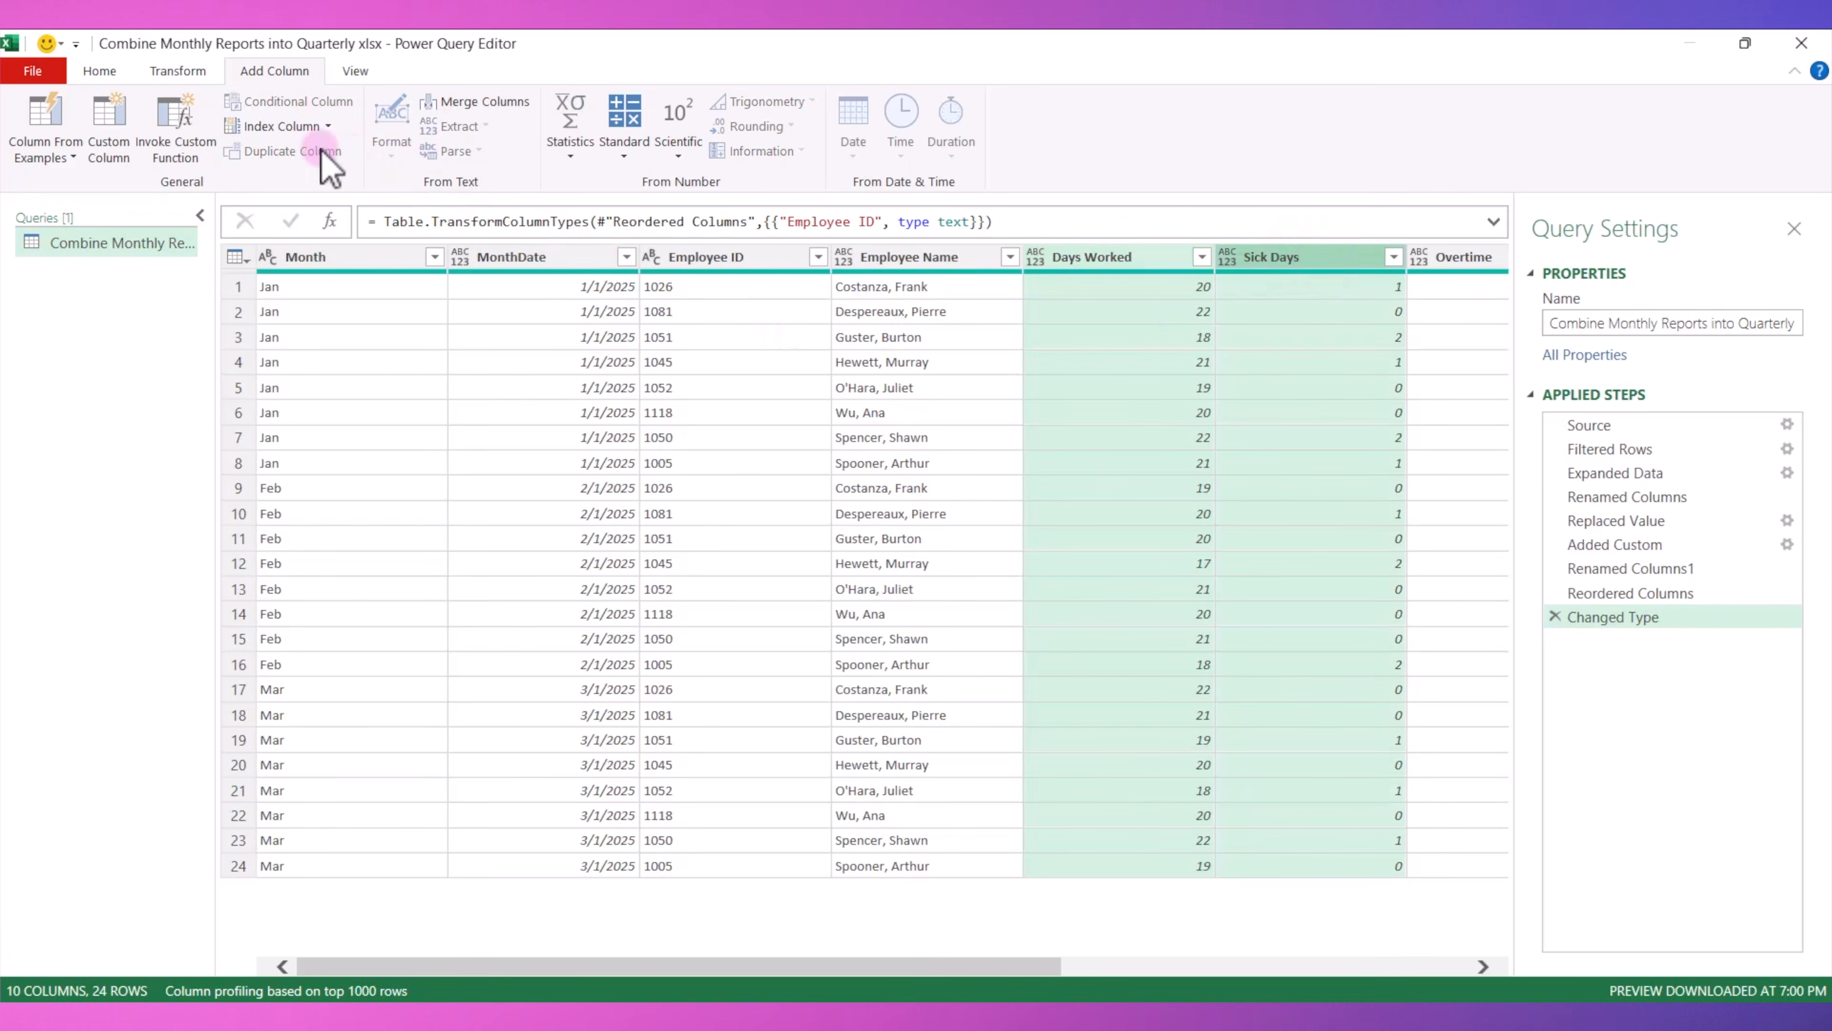
pyautogui.click(50, 70)
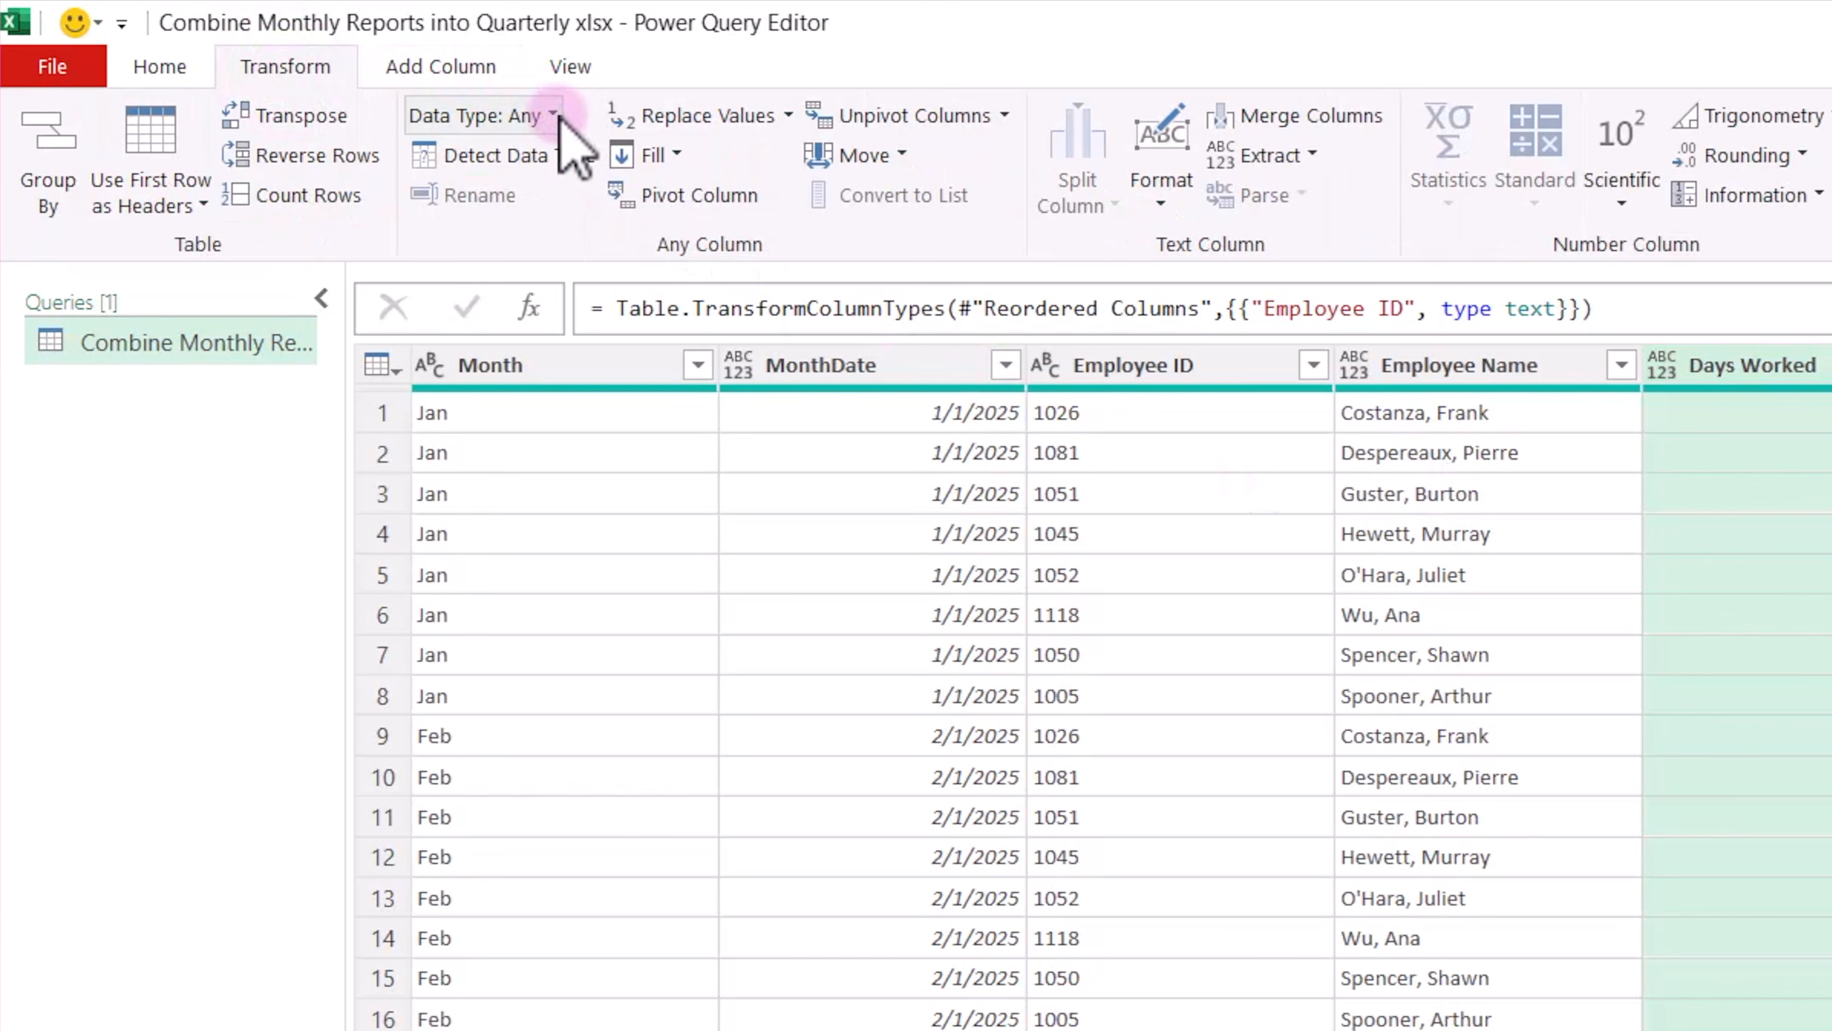
pyautogui.click(518, 111)
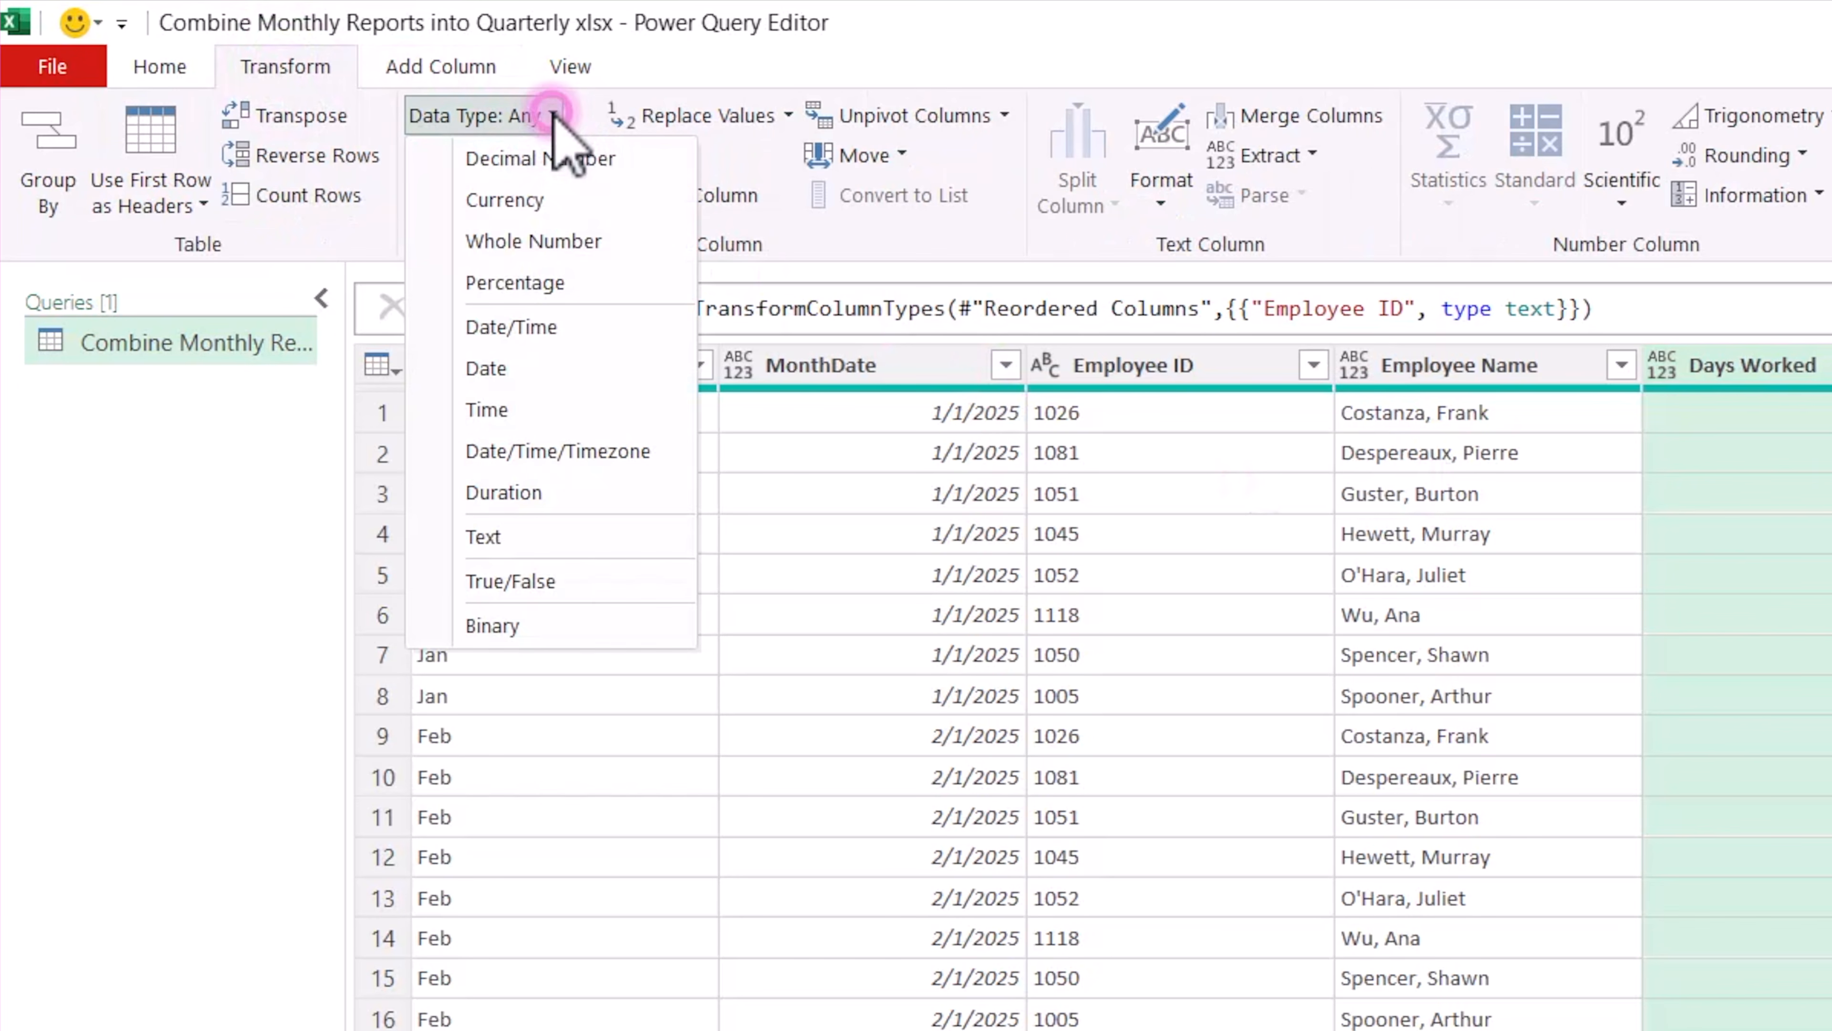
pyautogui.click(569, 243)
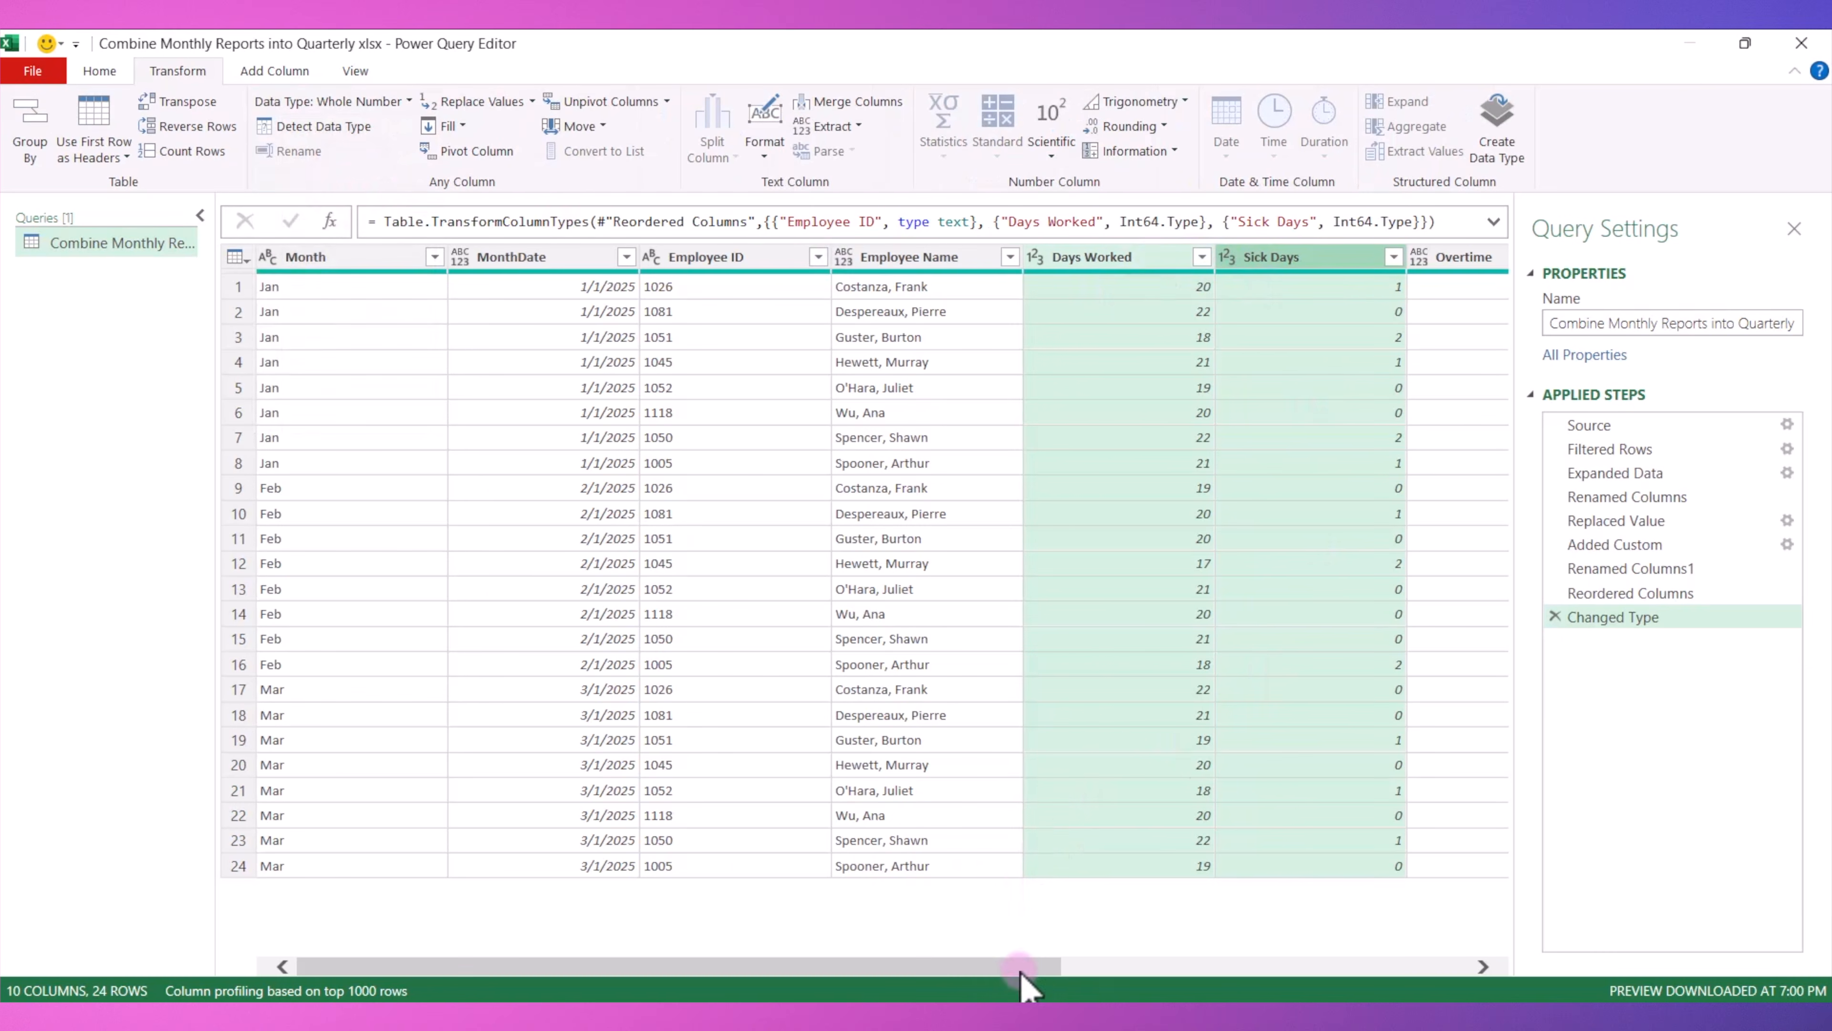
# Change the Overtime column's data type to Decimal Number.
pyautogui.moveTo(1019, 970); pyautogui.dragTo(1233, 978)
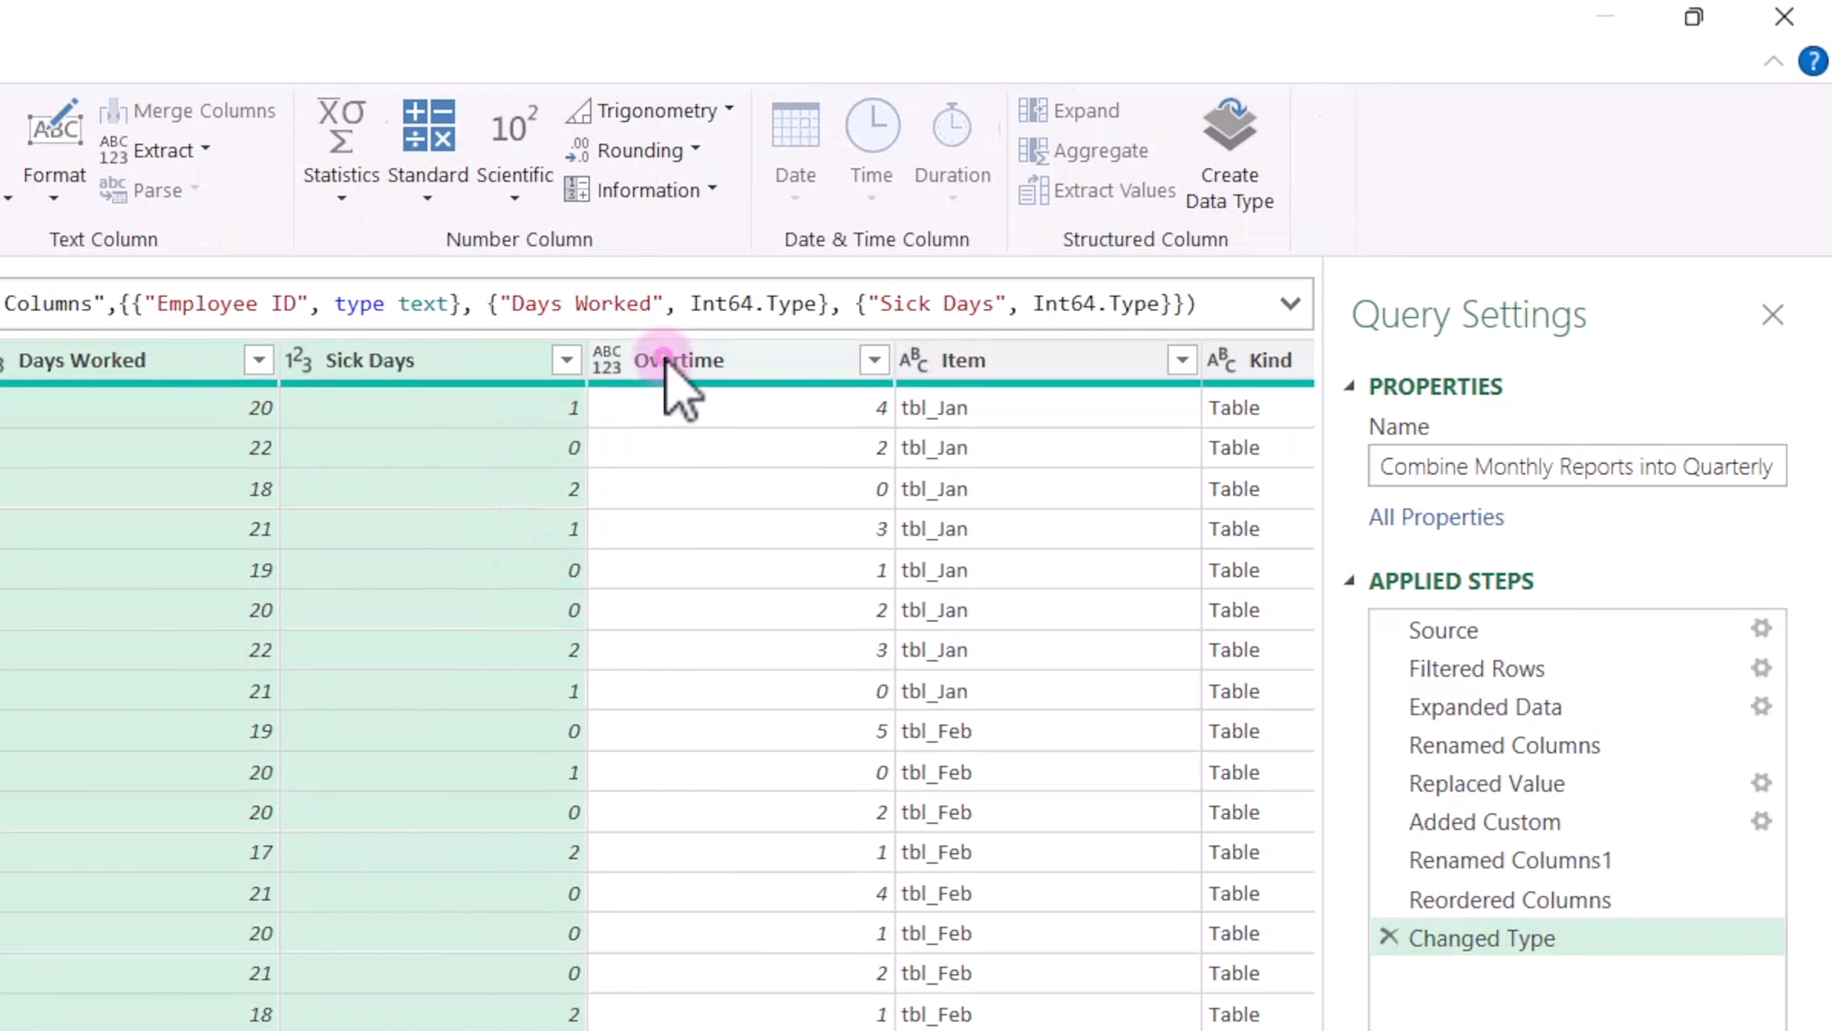
pyautogui.click(664, 359)
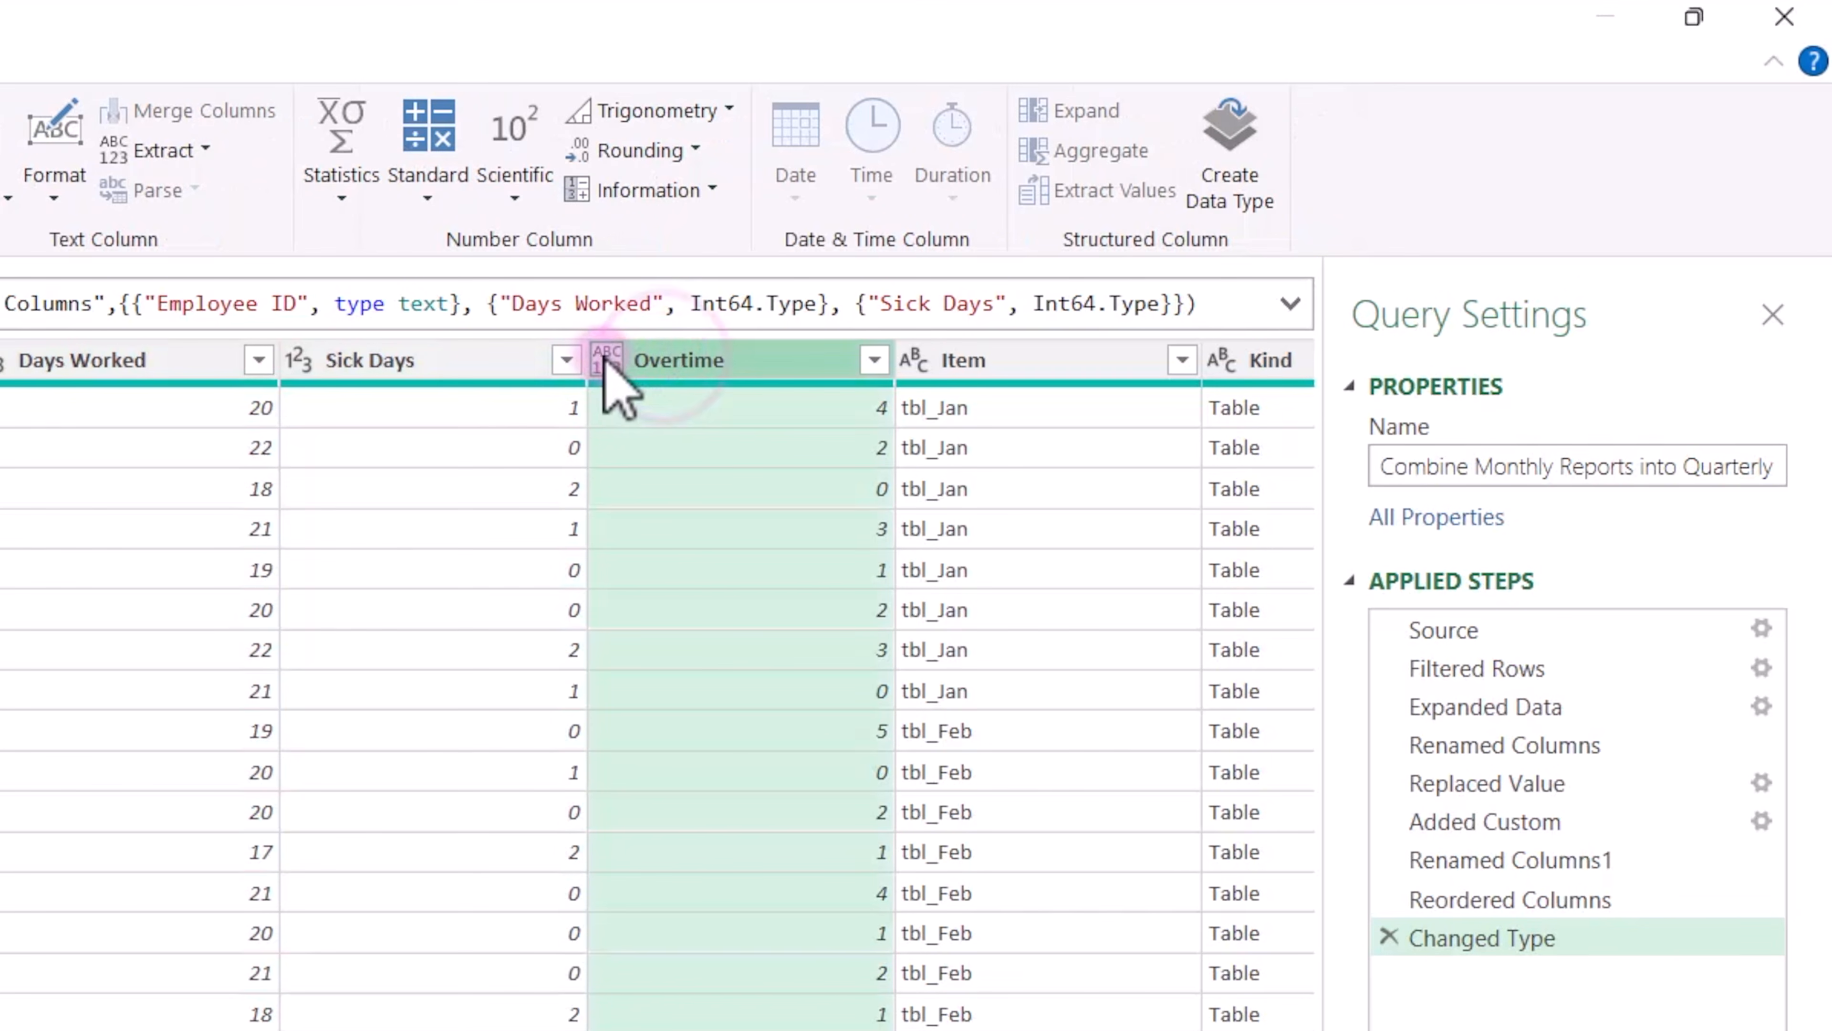
pyautogui.click(606, 358)
pyautogui.click(703, 399)
pyautogui.click(606, 359)
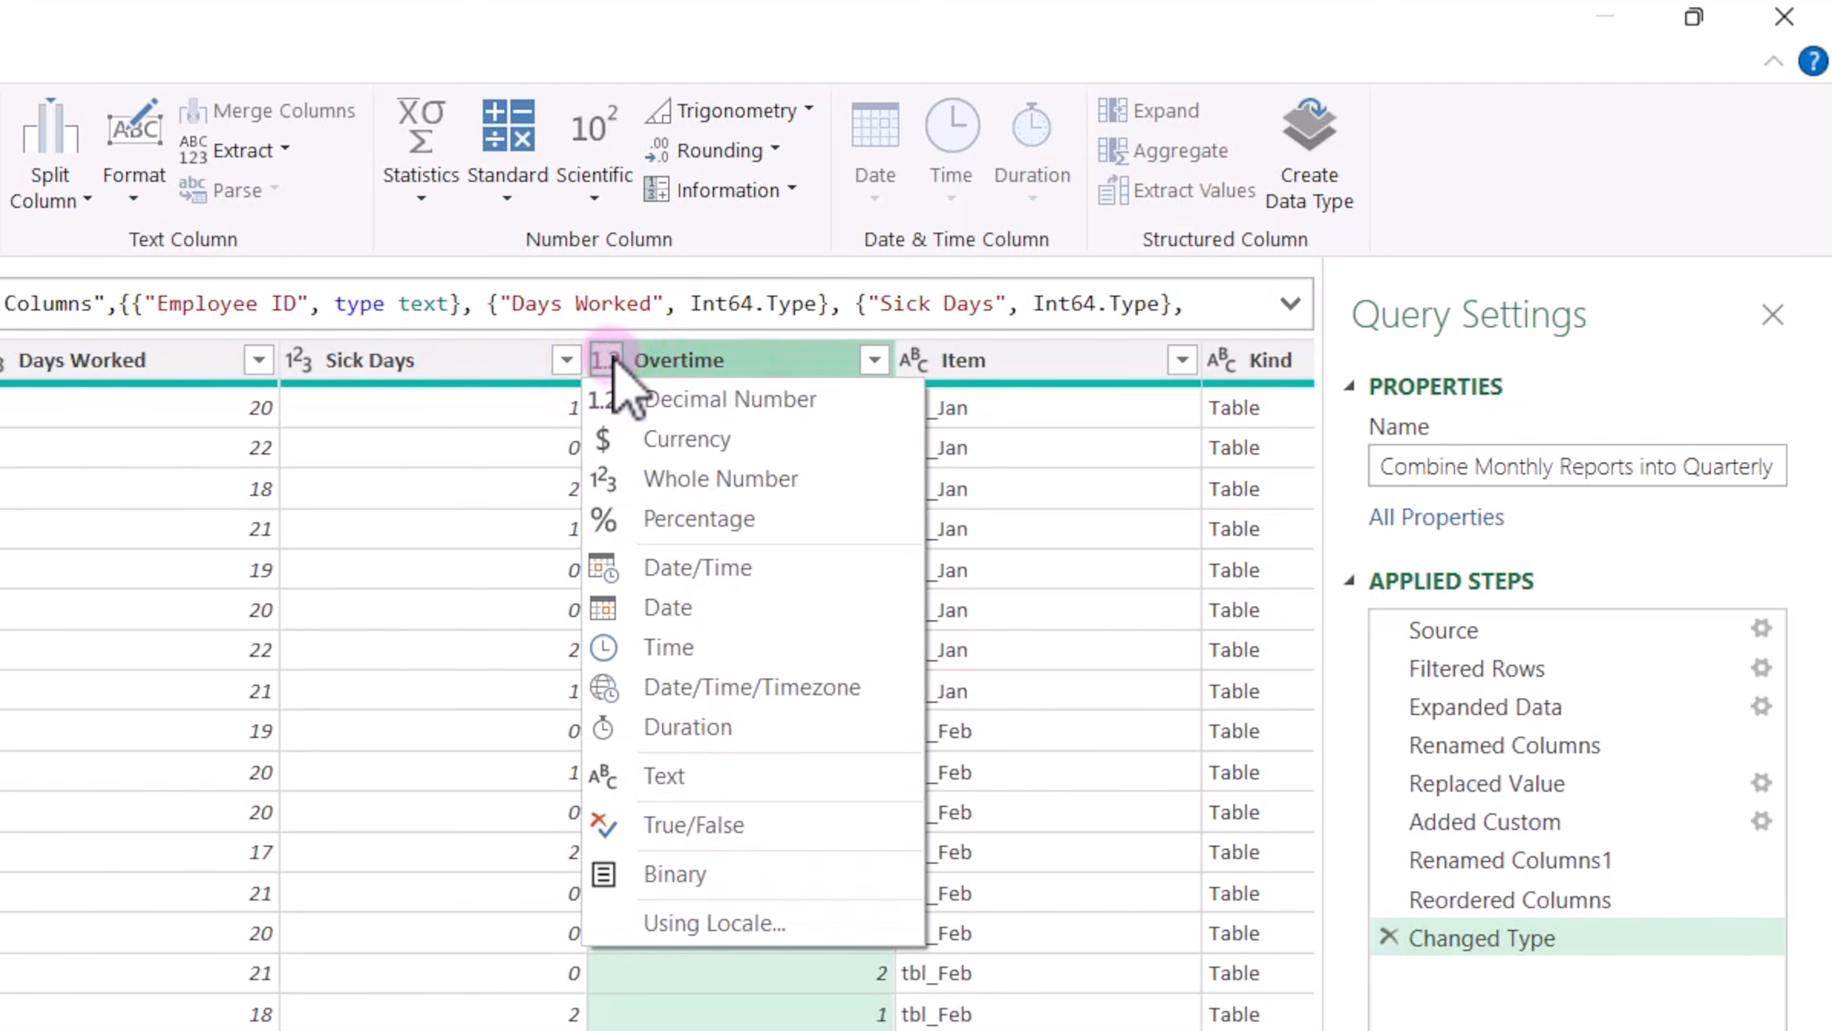
pyautogui.click(756, 401)
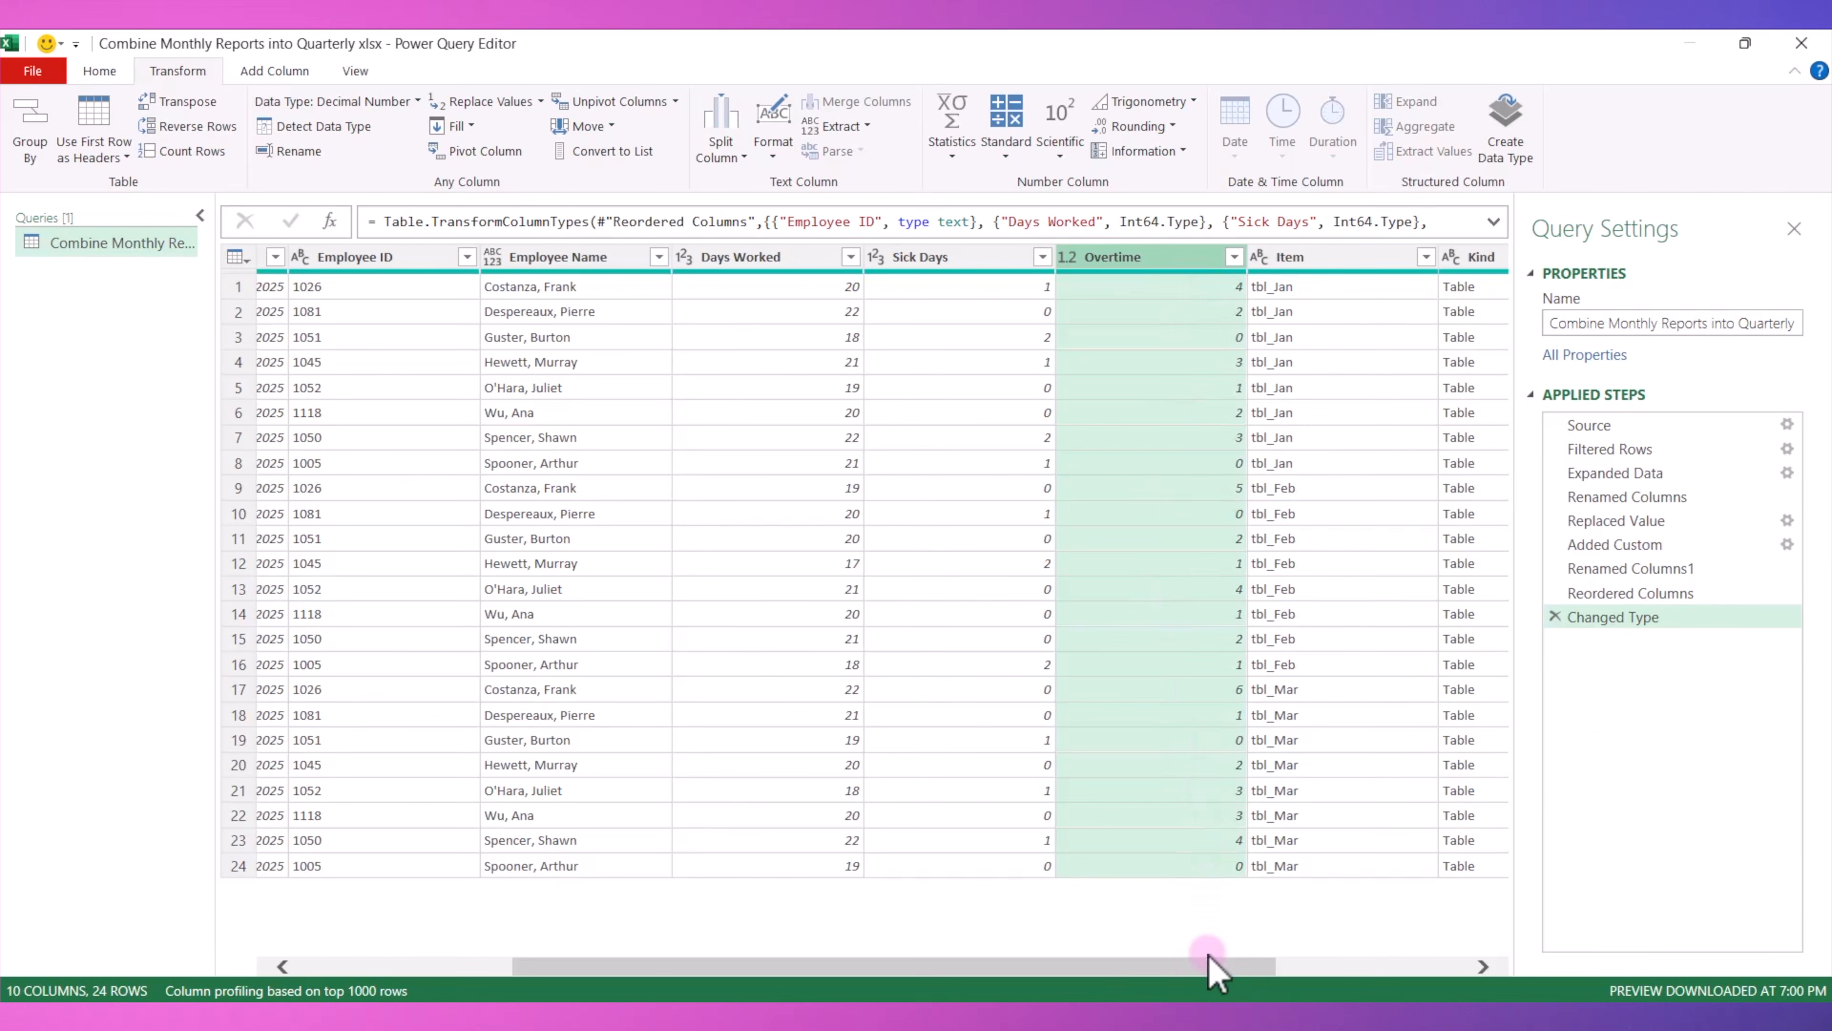
# Remove the Item, Kind and Hidden columns from the query.
pyautogui.moveTo(1212, 971); pyautogui.dragTo(1383, 969)
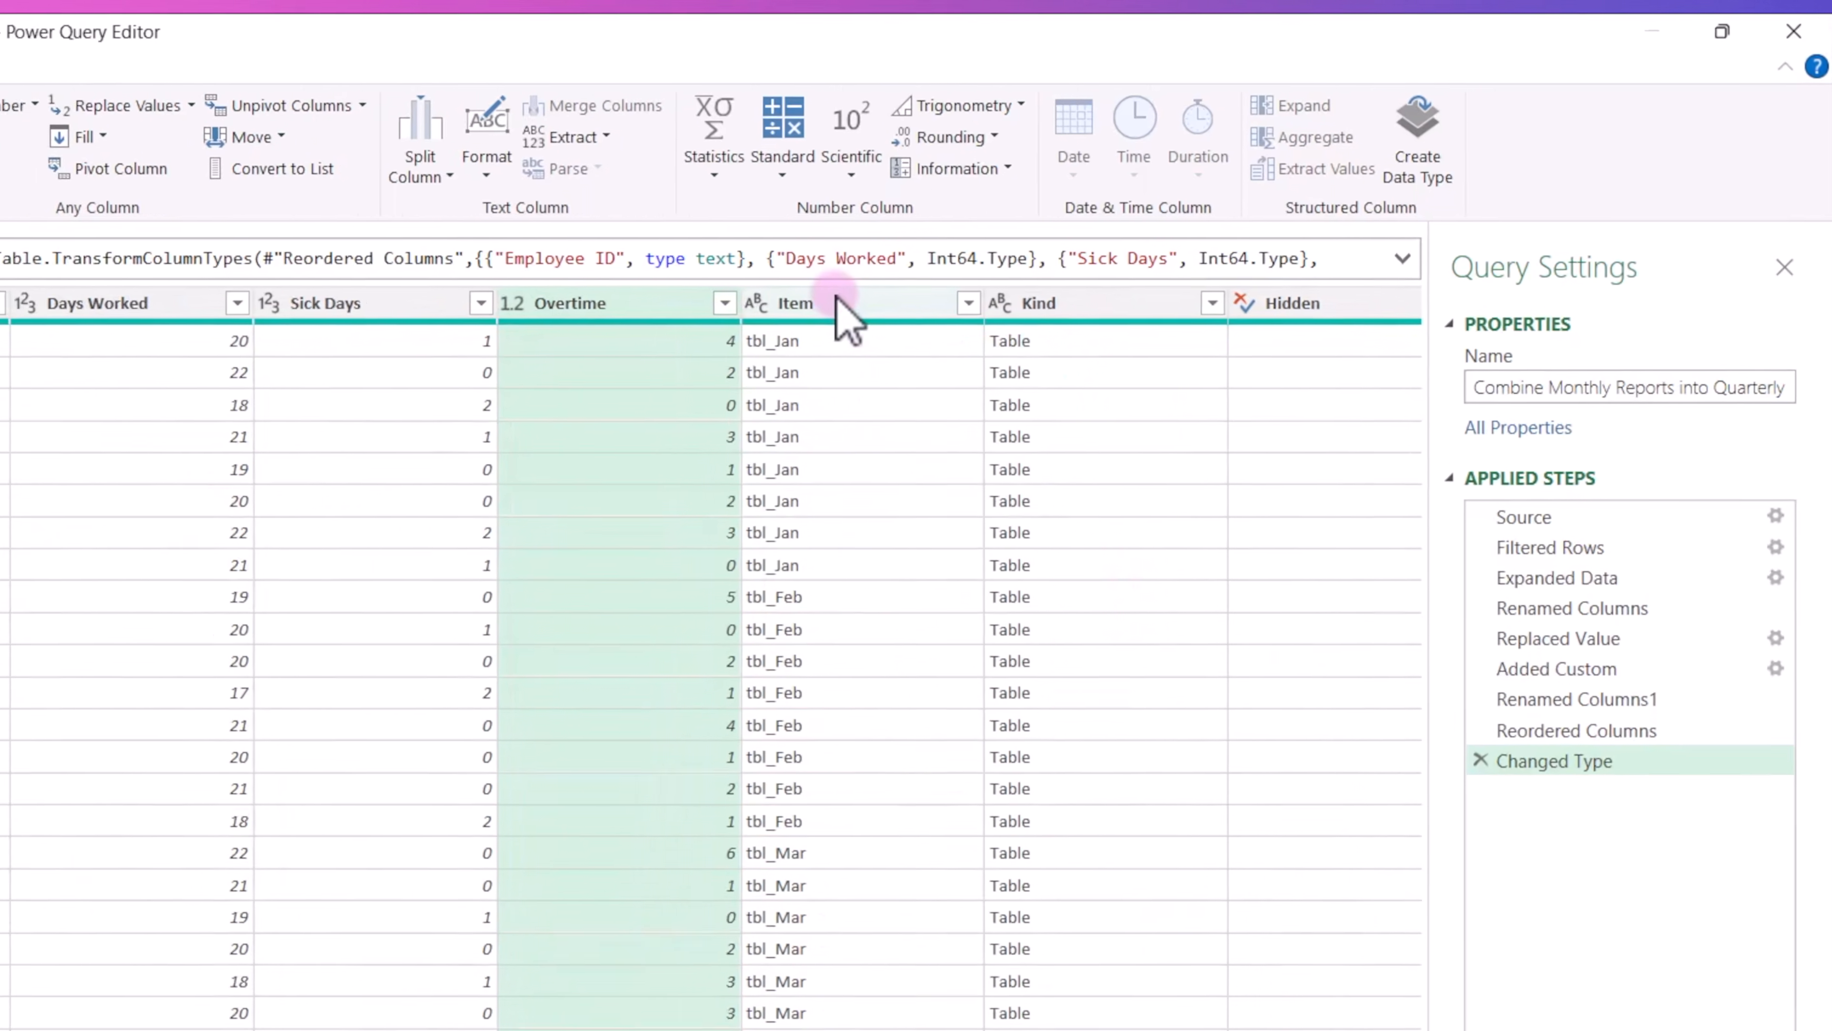
pyautogui.click(1041, 262)
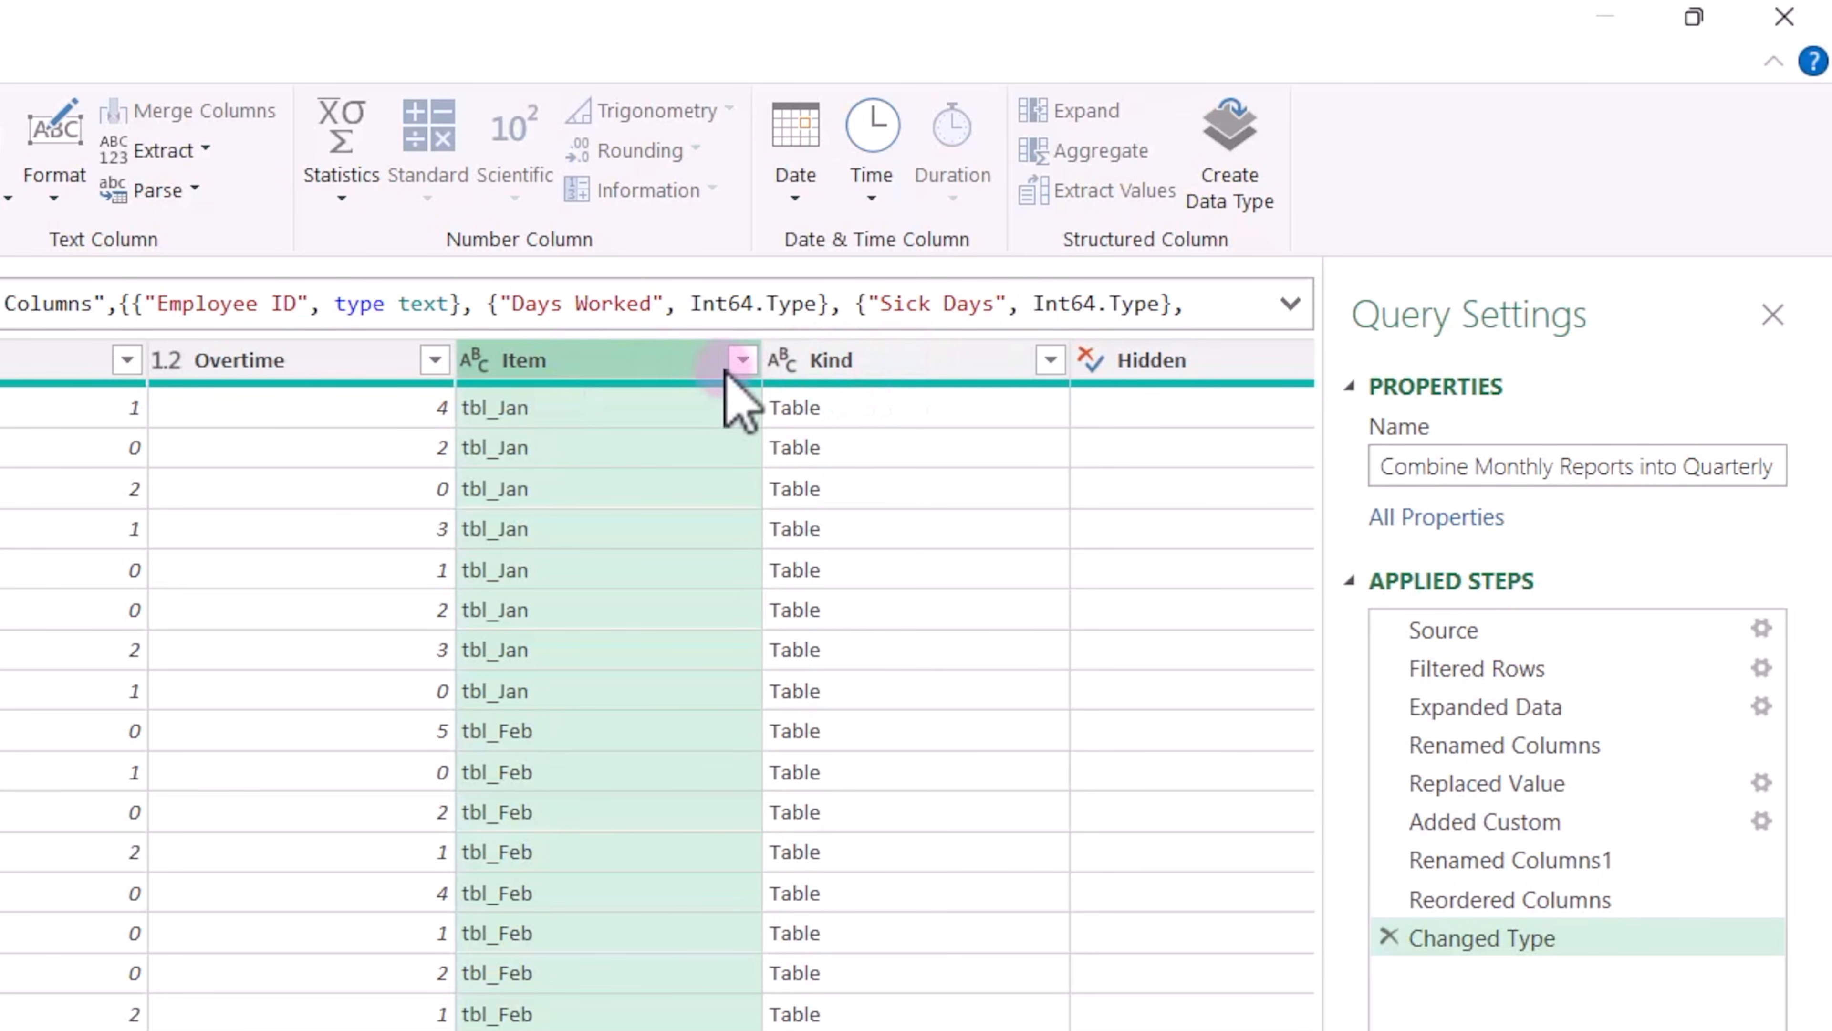
pyautogui.keyDown('ctrl'); pyautogui.click(905, 359); pyautogui.keyUp('ctrl')
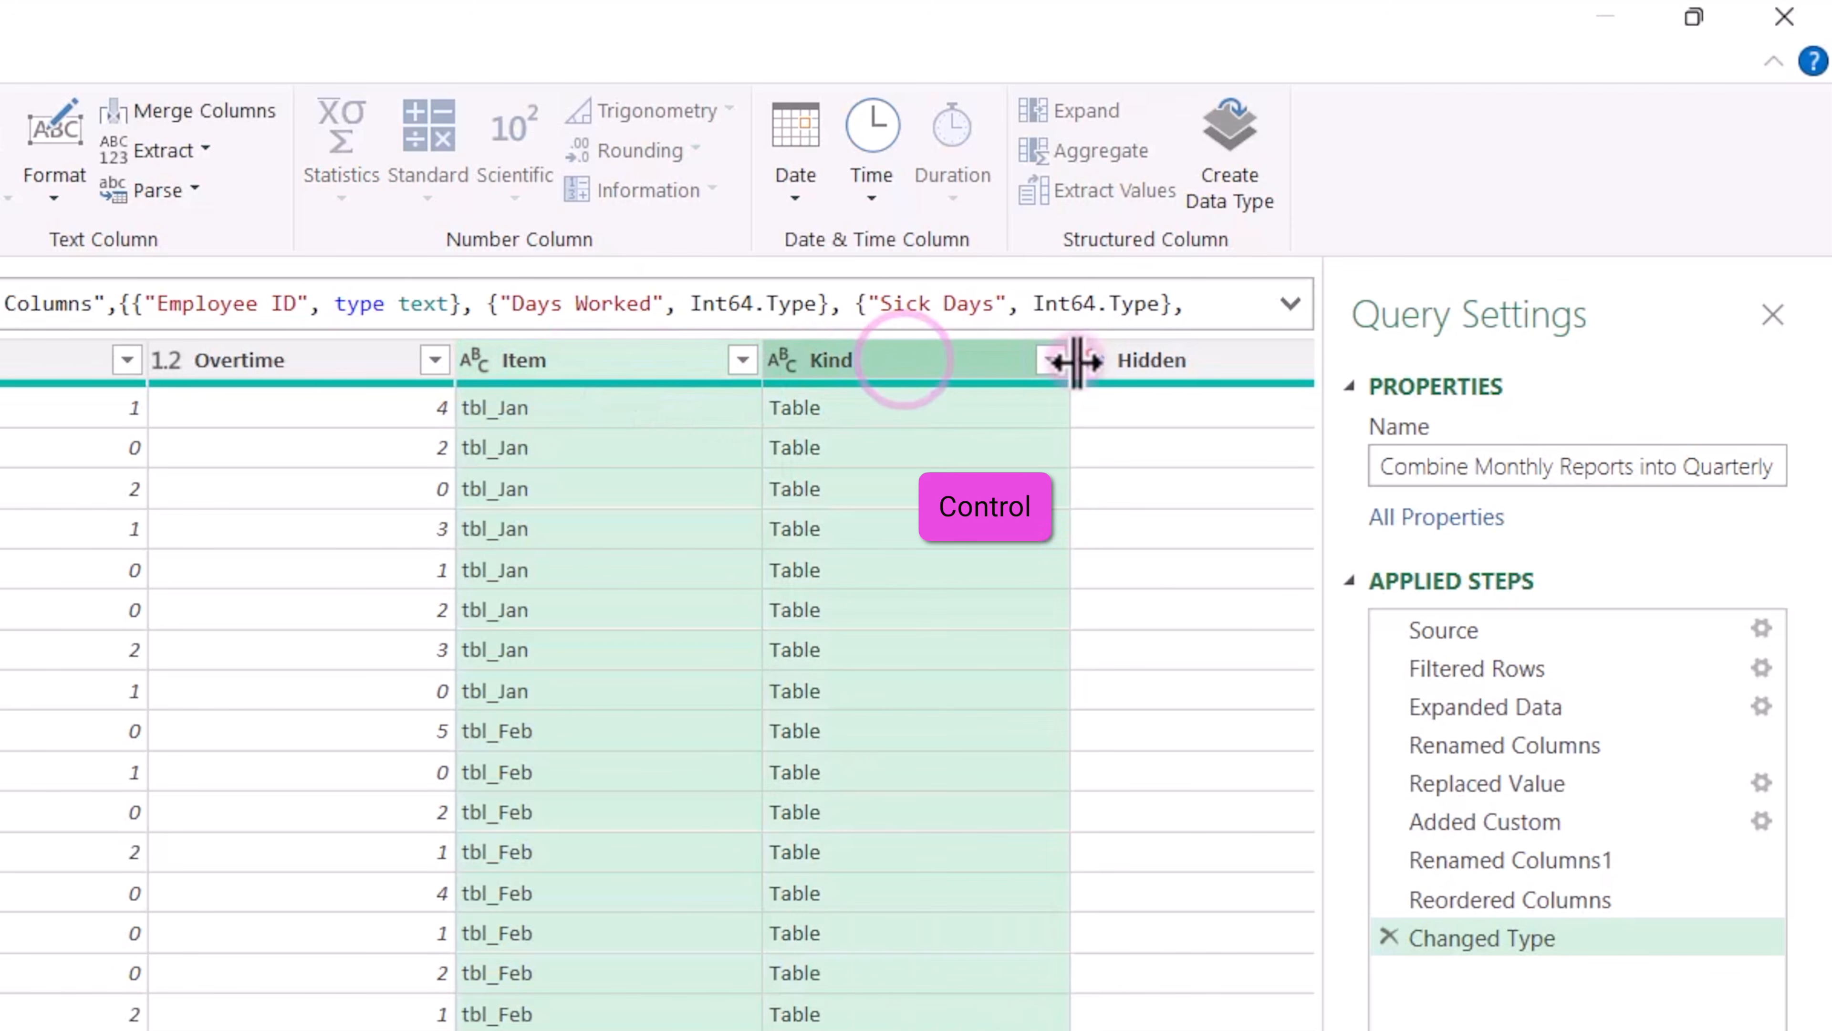
pyautogui.keyDown('ctrl'); pyautogui.click(1169, 358); pyautogui.keyUp('ctrl')
pyautogui.rightClick(1169, 358)
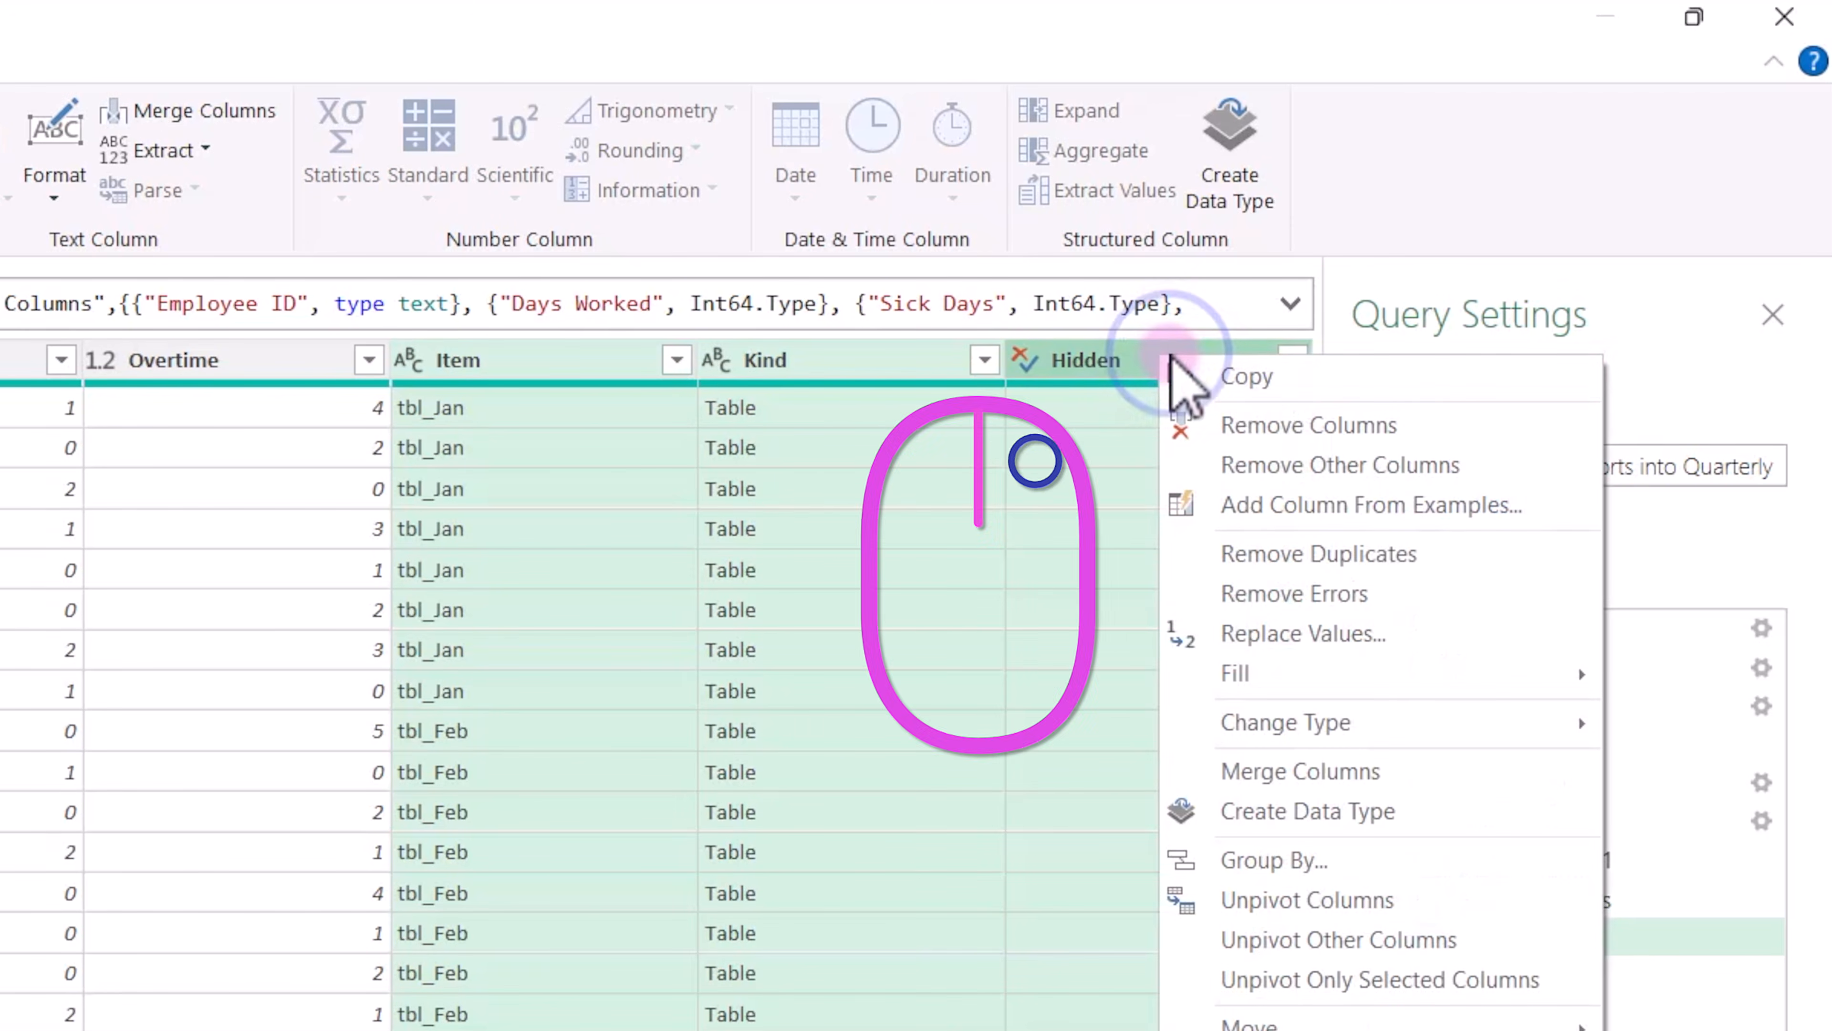
pyautogui.click(1302, 426)
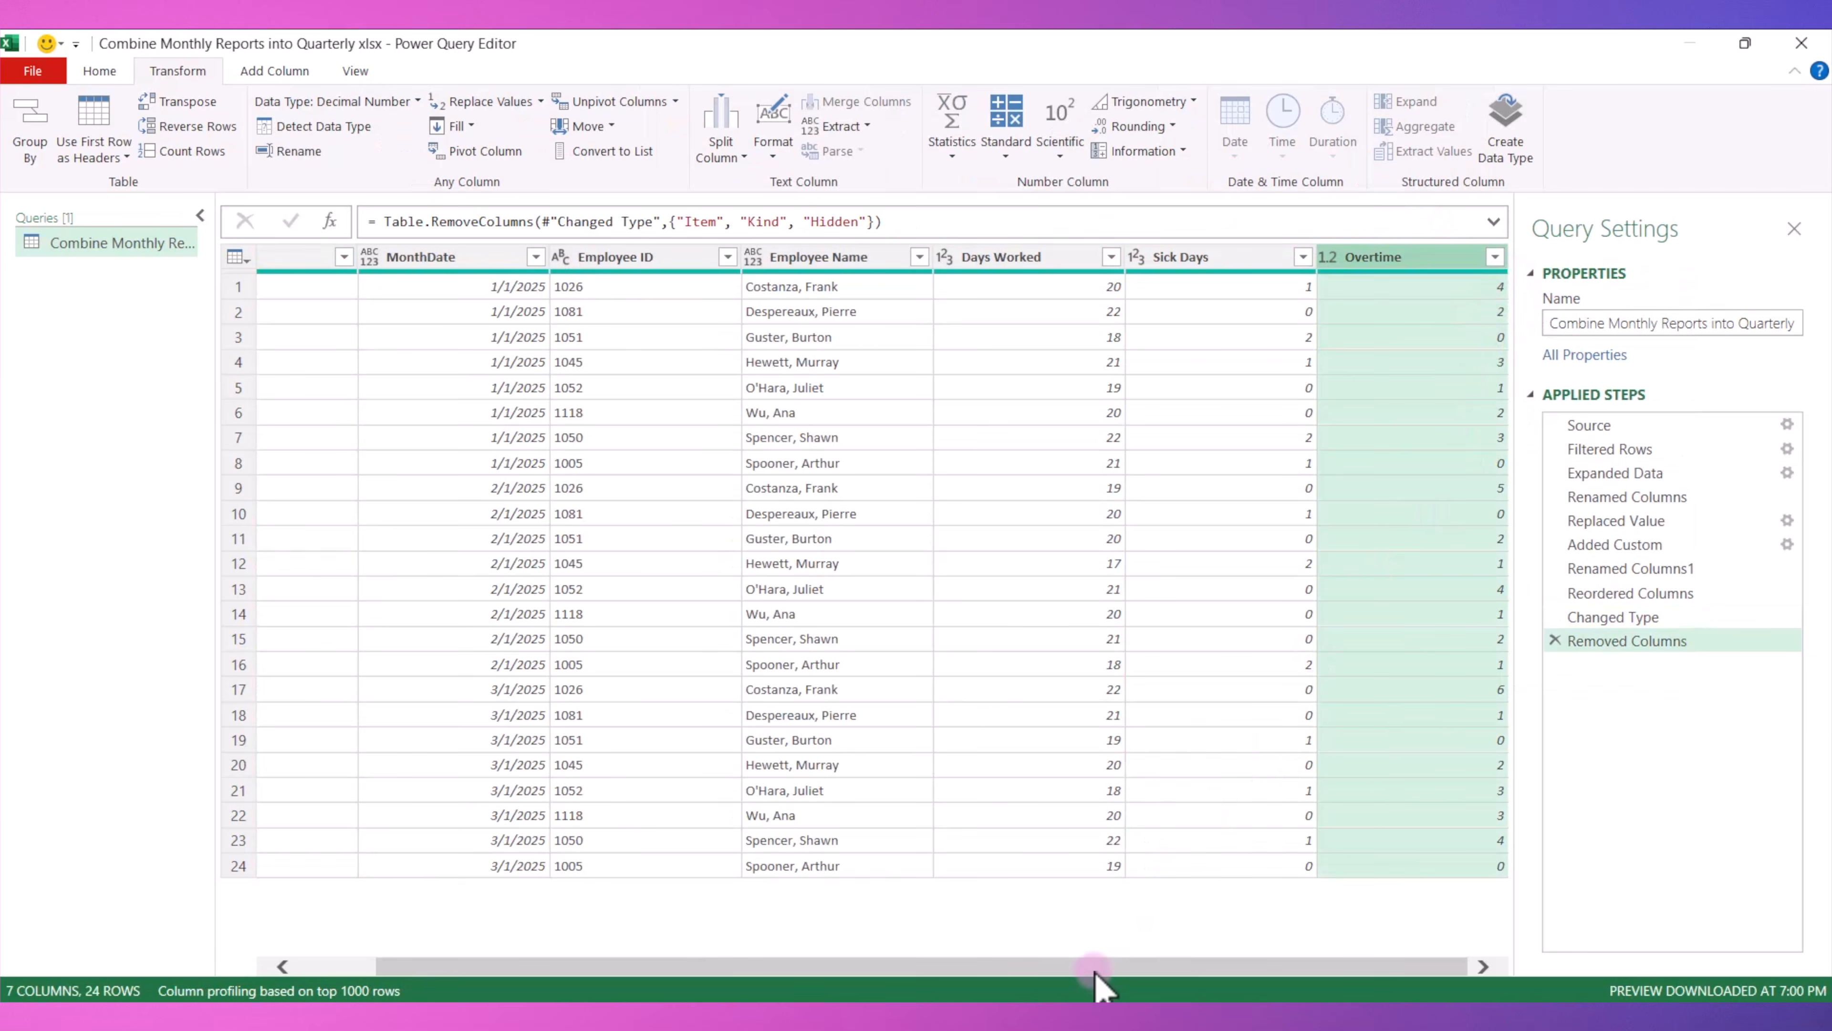
# Close the query editor and load the combined query as a table into the Excel workbook.
pyautogui.moveTo(1094, 968); pyautogui.dragTo(1006, 968)
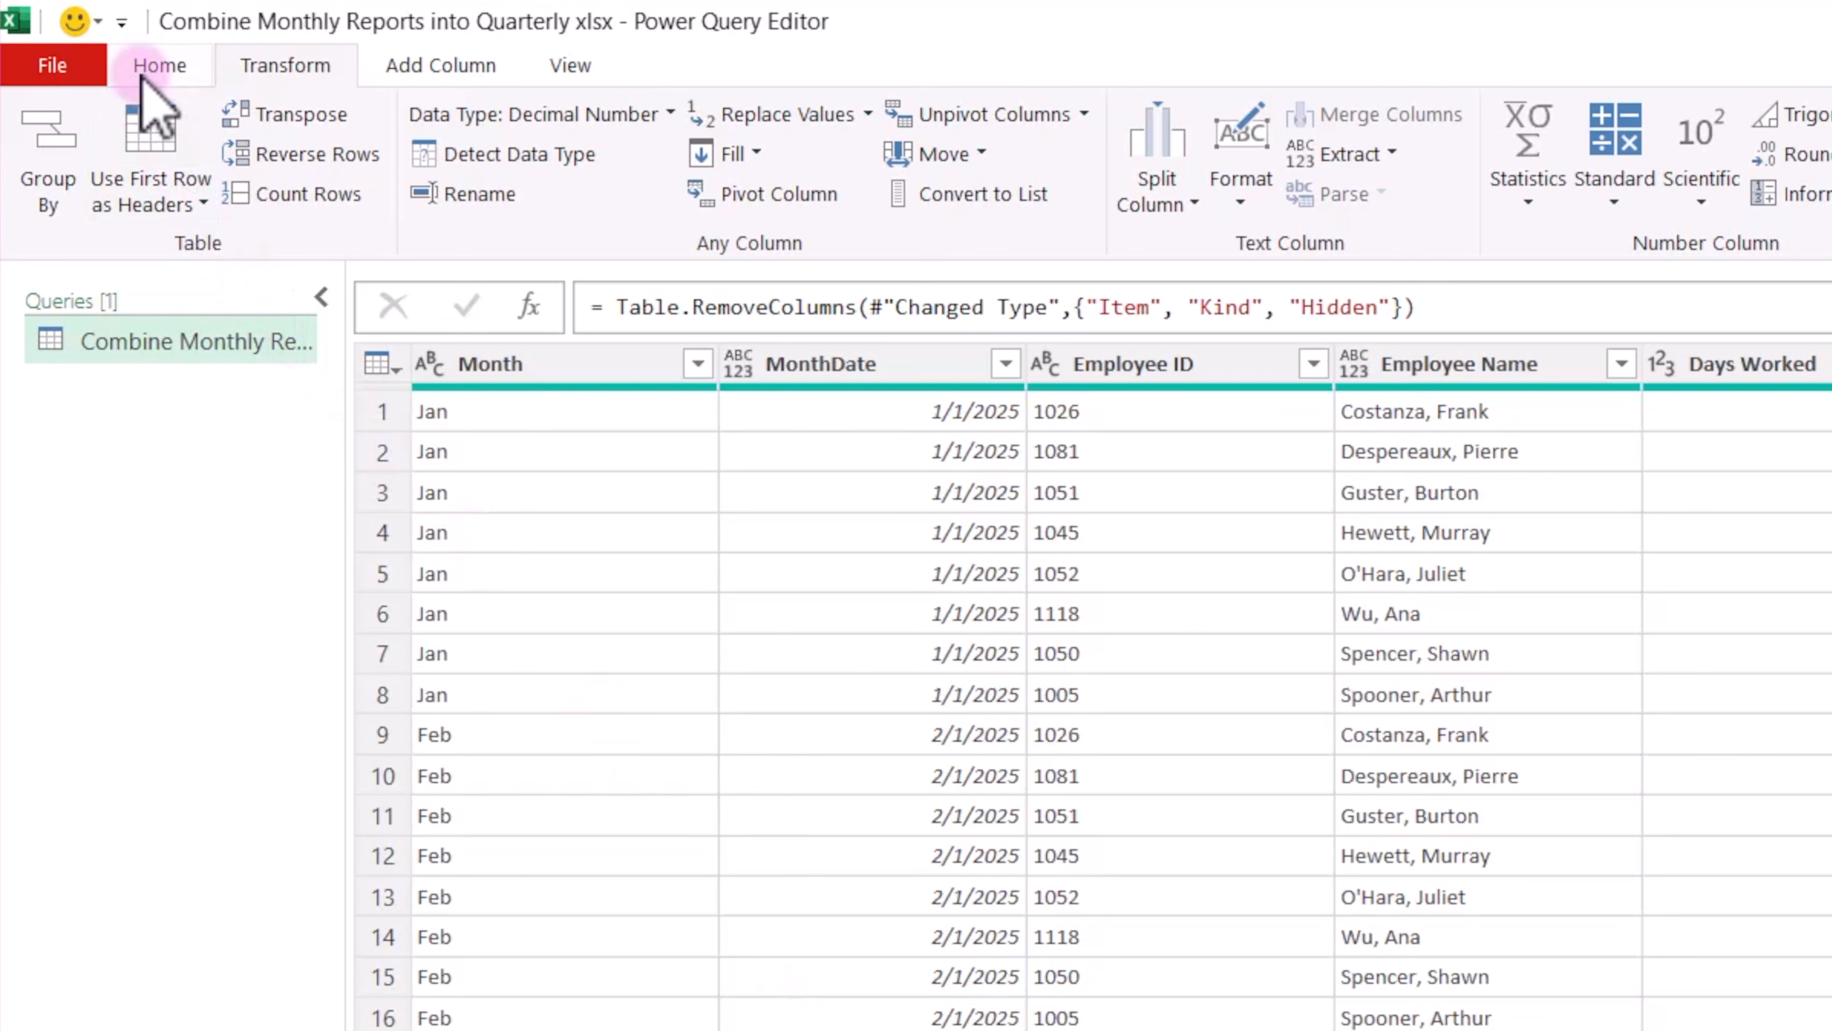
pyautogui.click(144, 72)
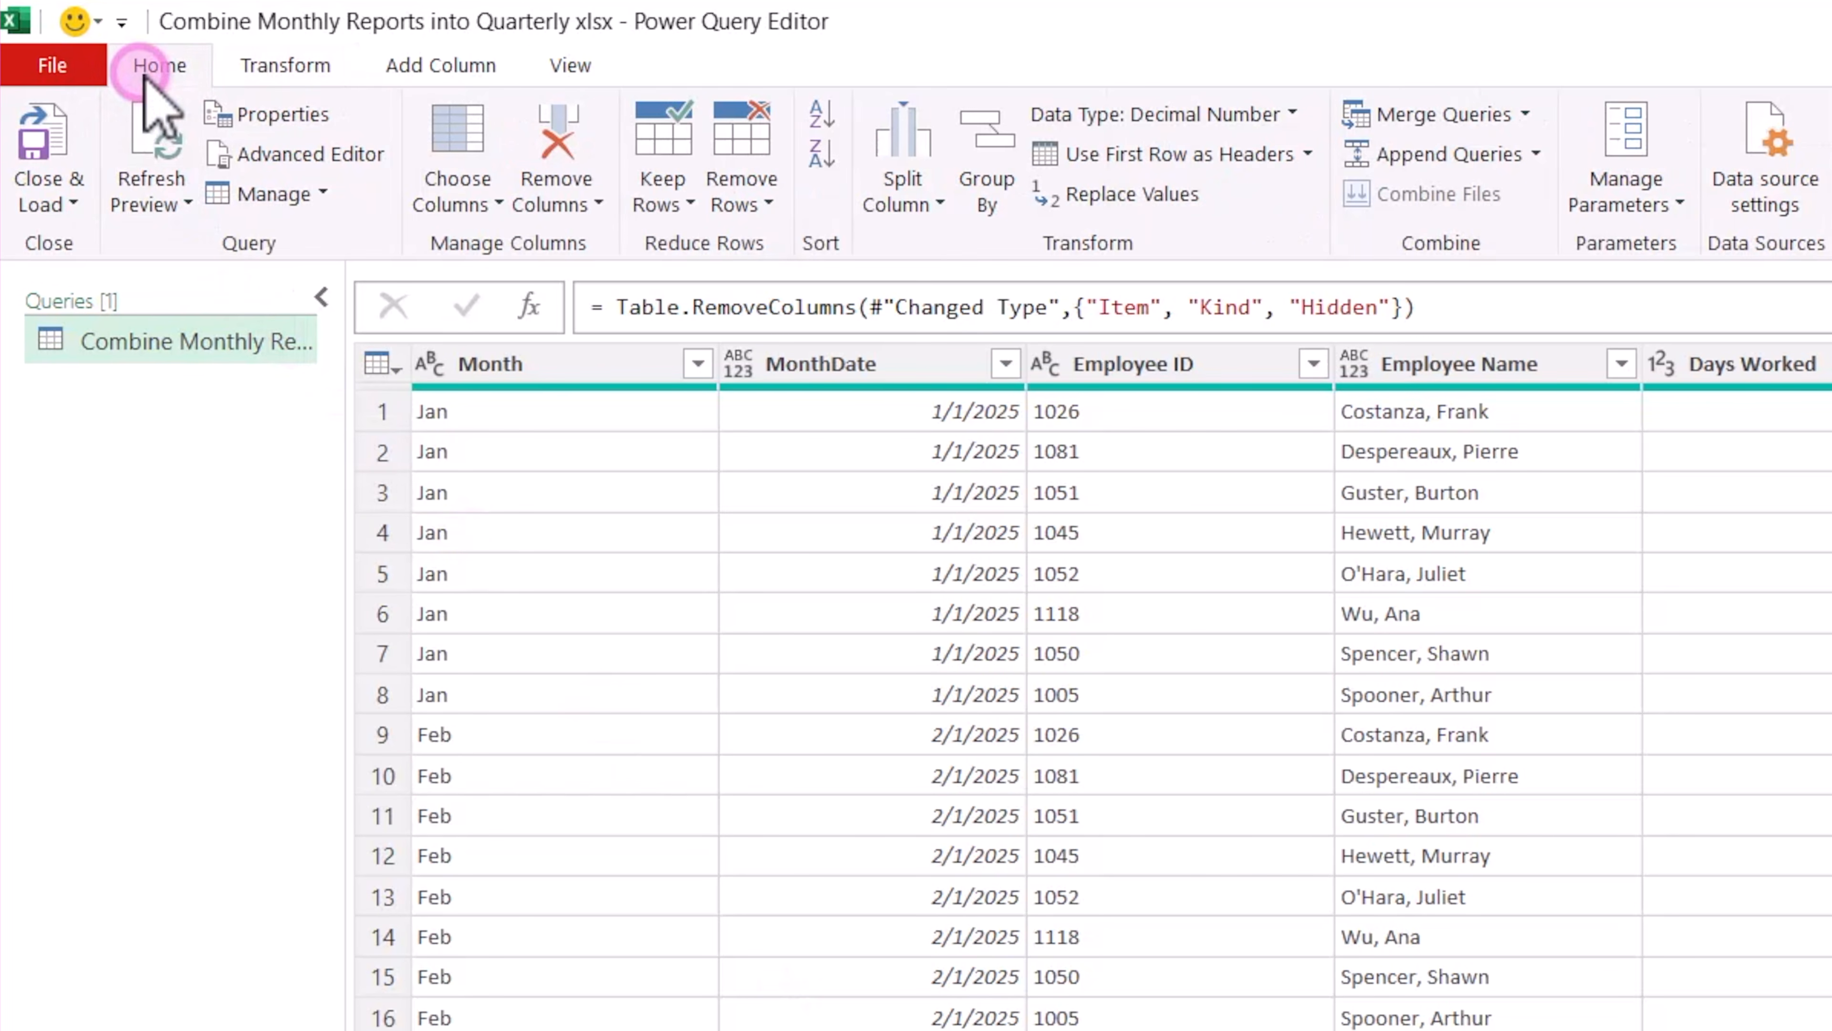
pyautogui.click(45, 204)
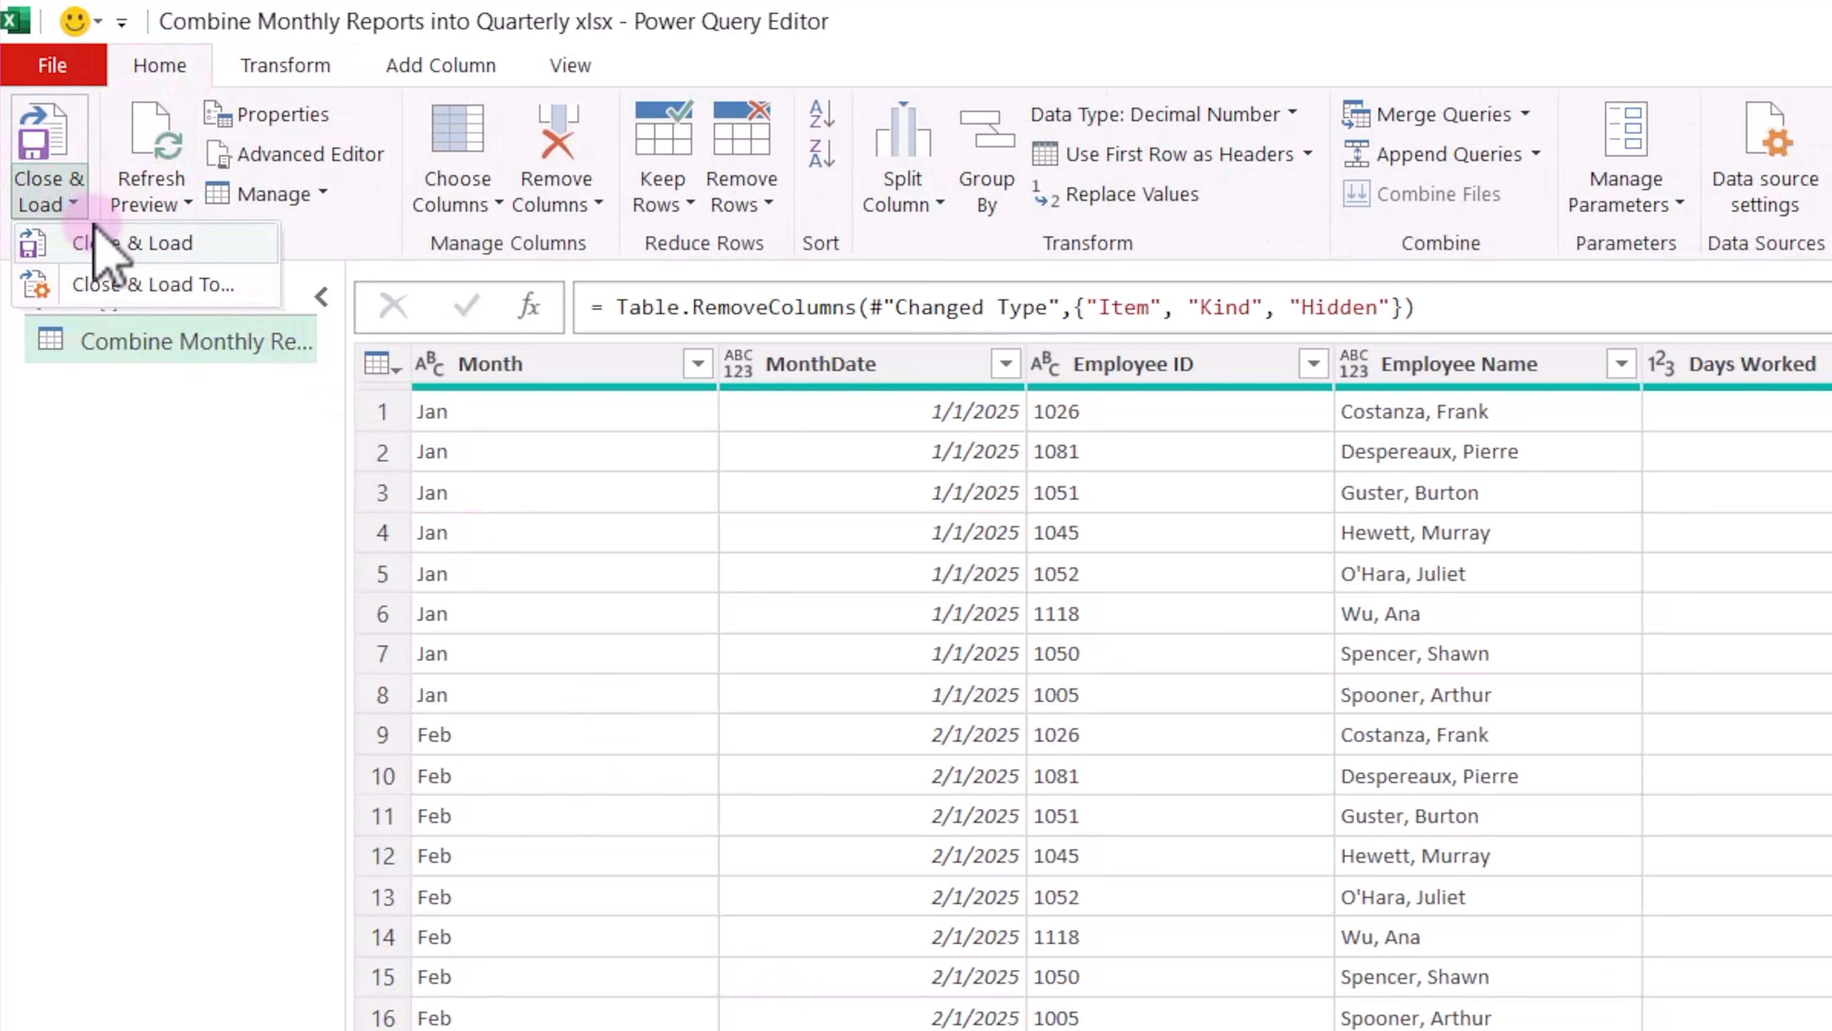
pyautogui.click(164, 244)
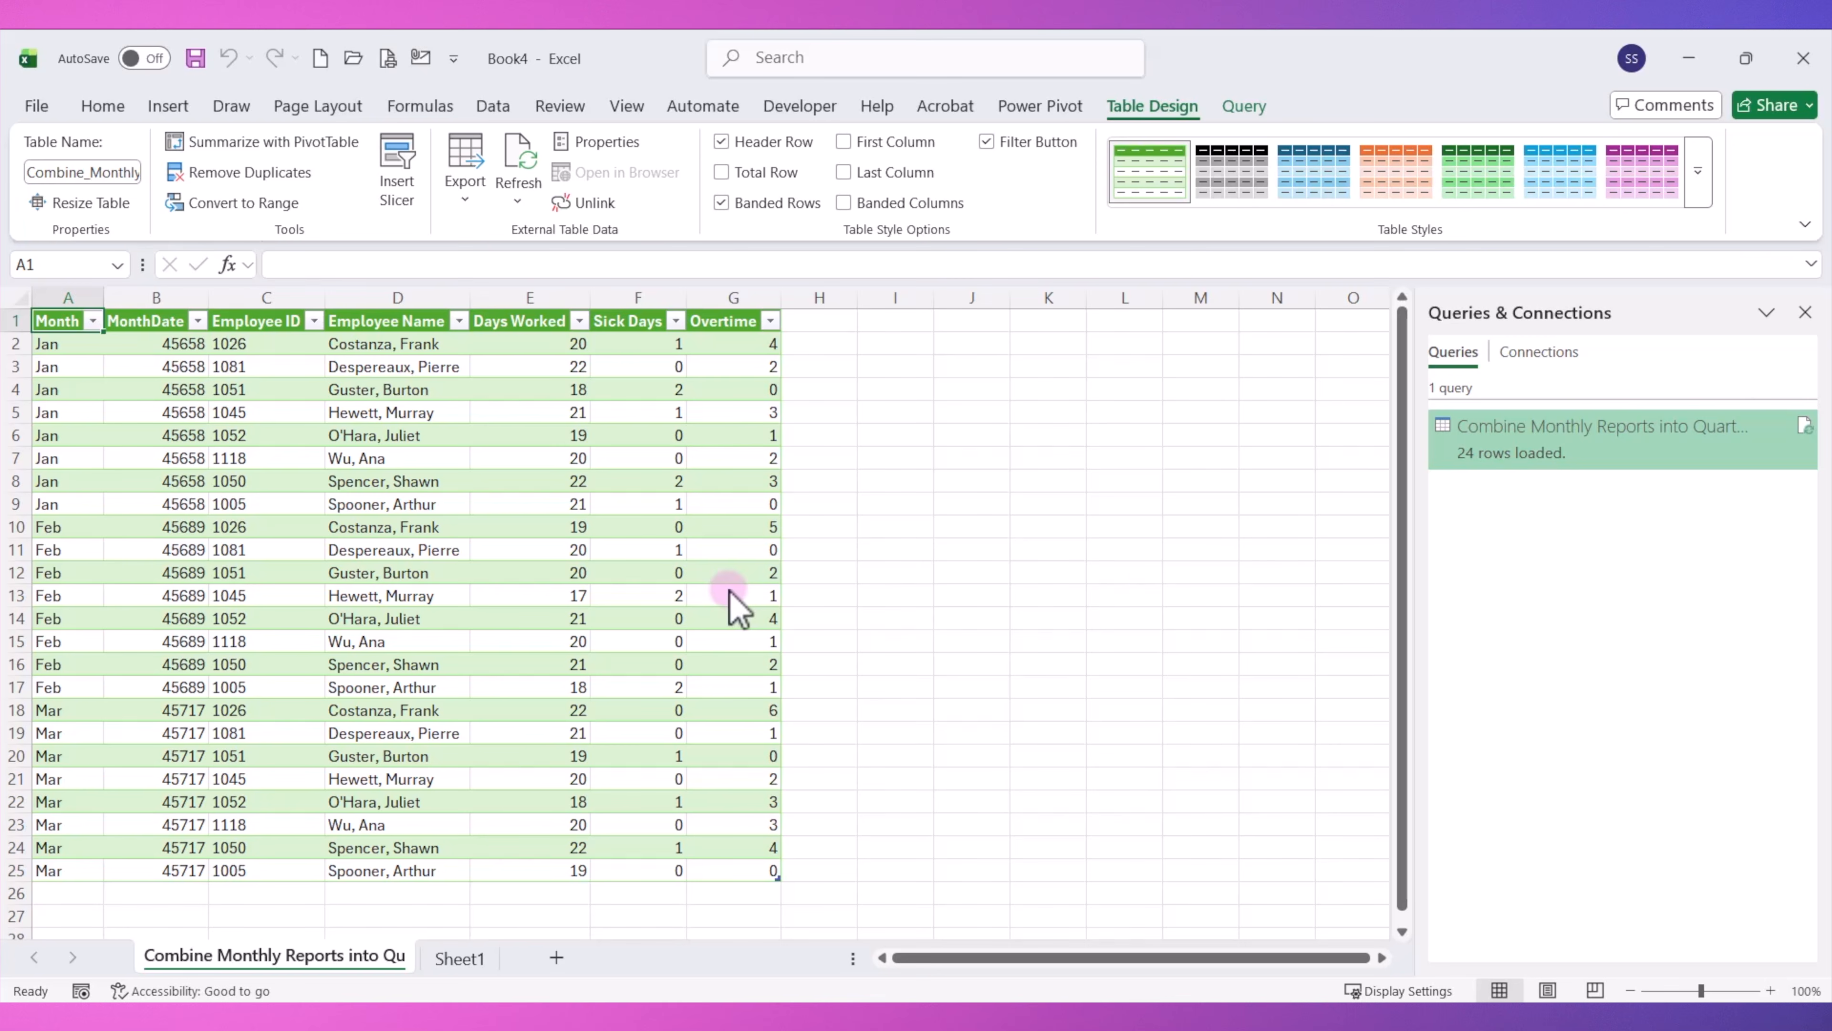
# Replace the loaded query table's green banded style with the plain, unformatted Light style.
pyautogui.click(1698, 184)
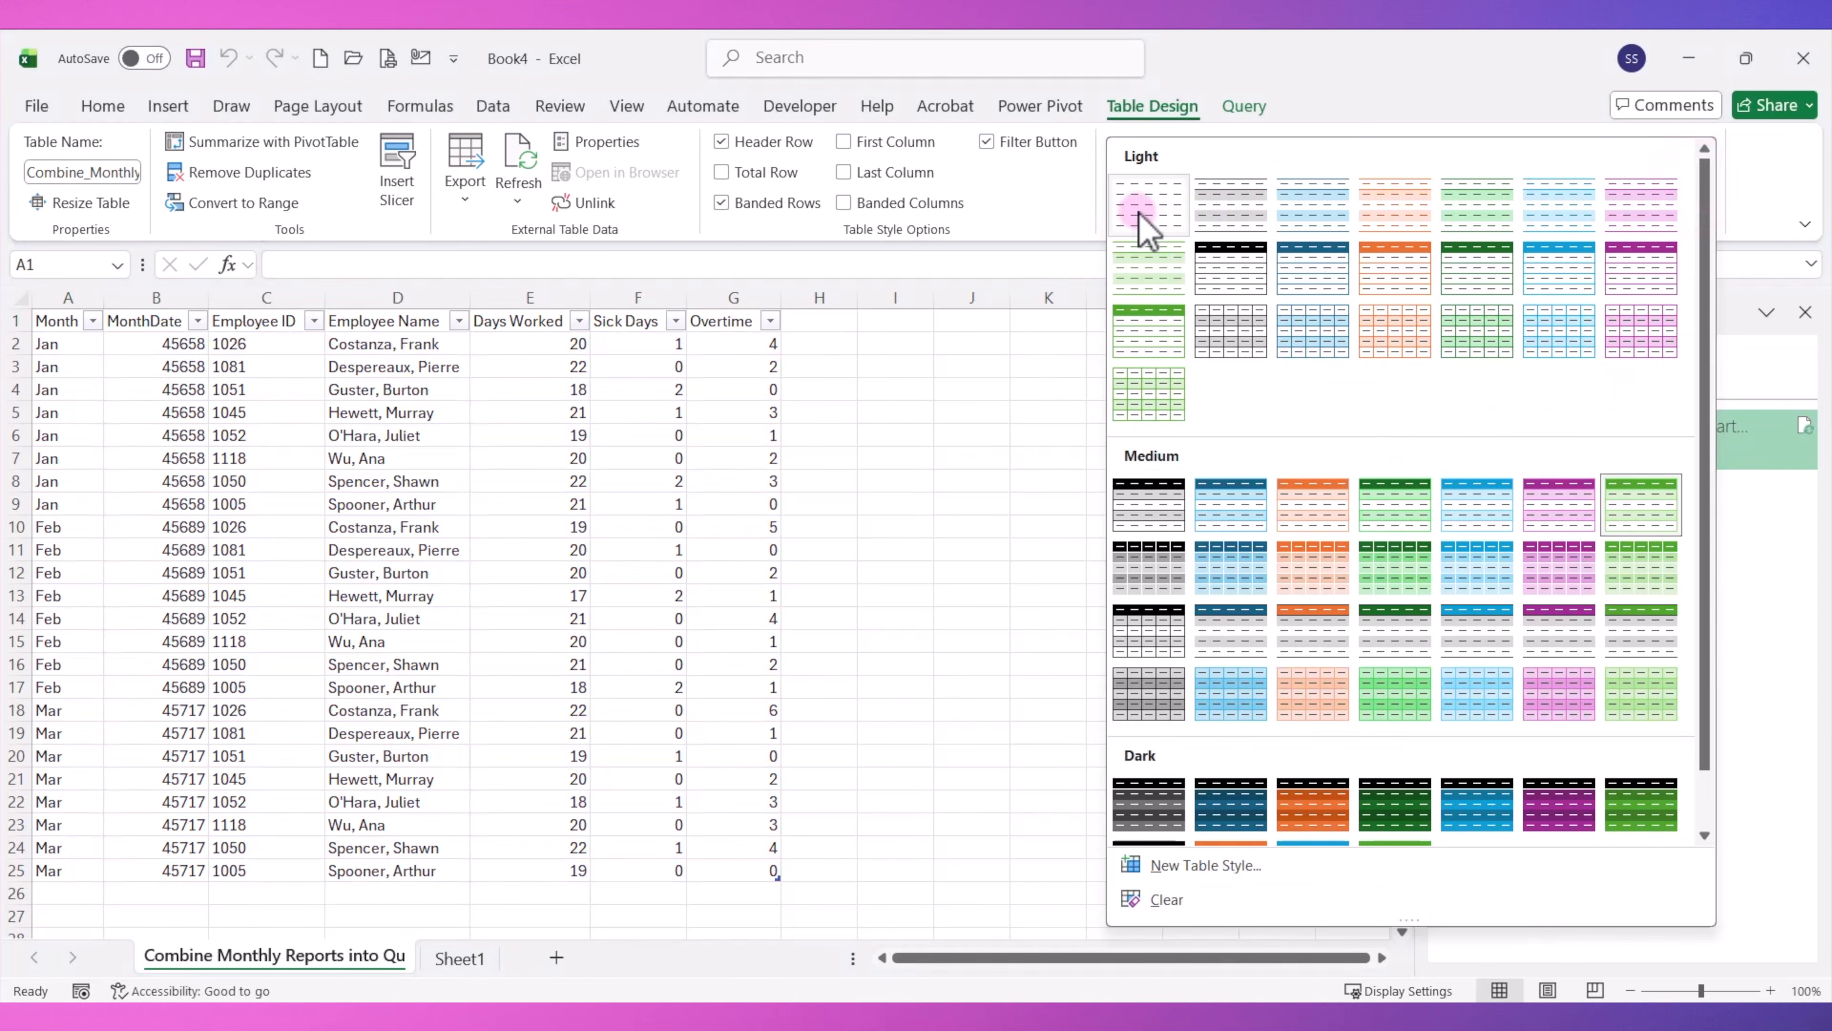
pyautogui.click(1138, 213)
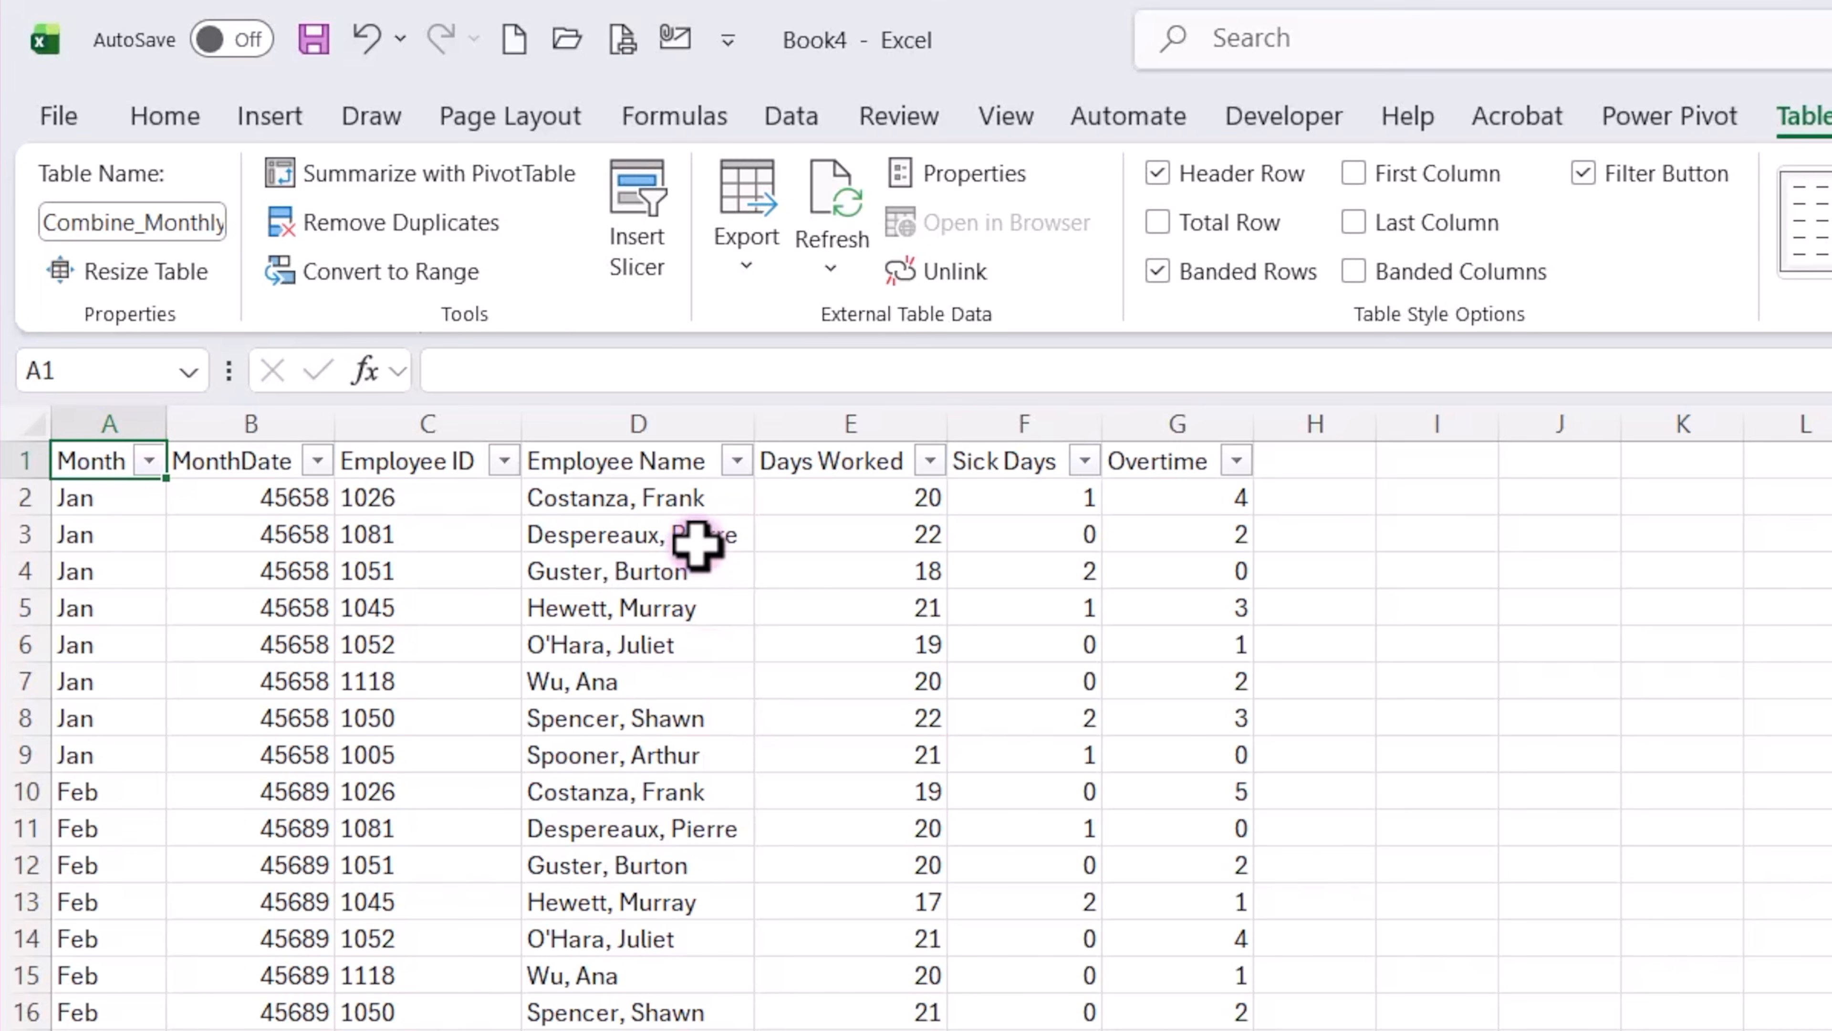
# Open the recent workbook Combine Monthly Reports into Quarterly and add a new sheet named April.
pyautogui.click(566, 40)
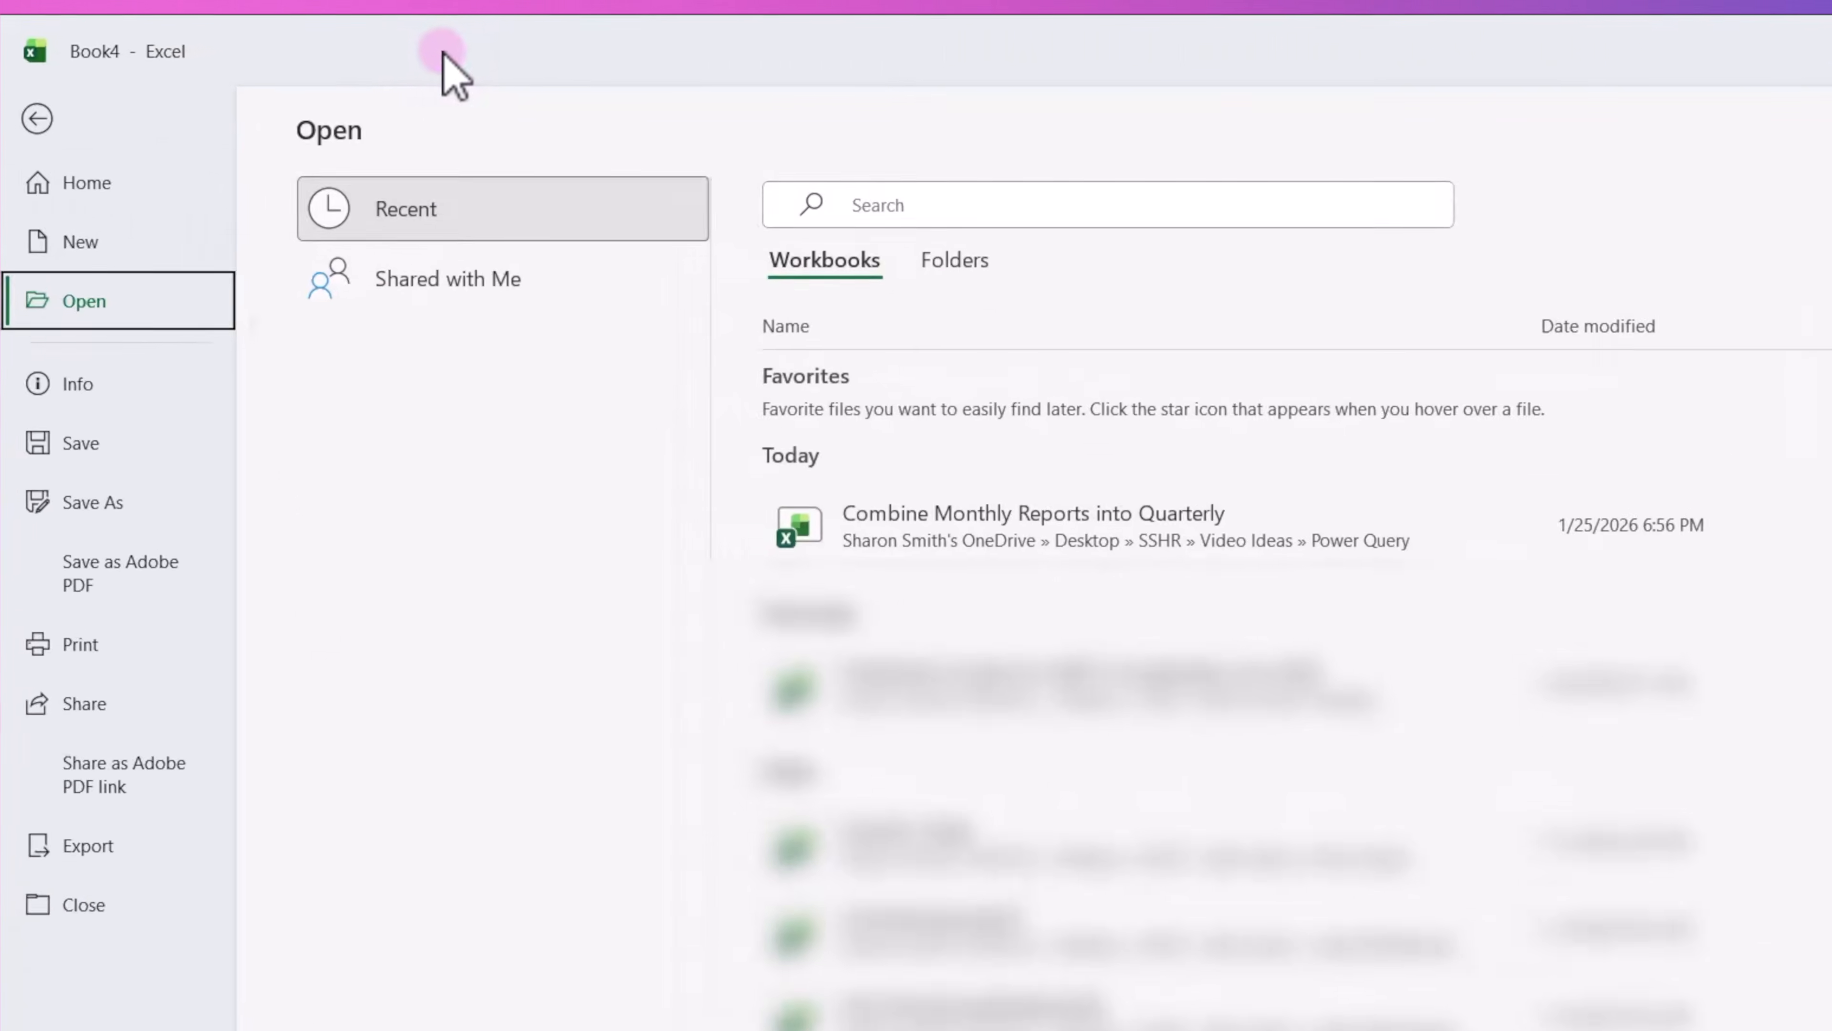
pyautogui.click(1116, 524)
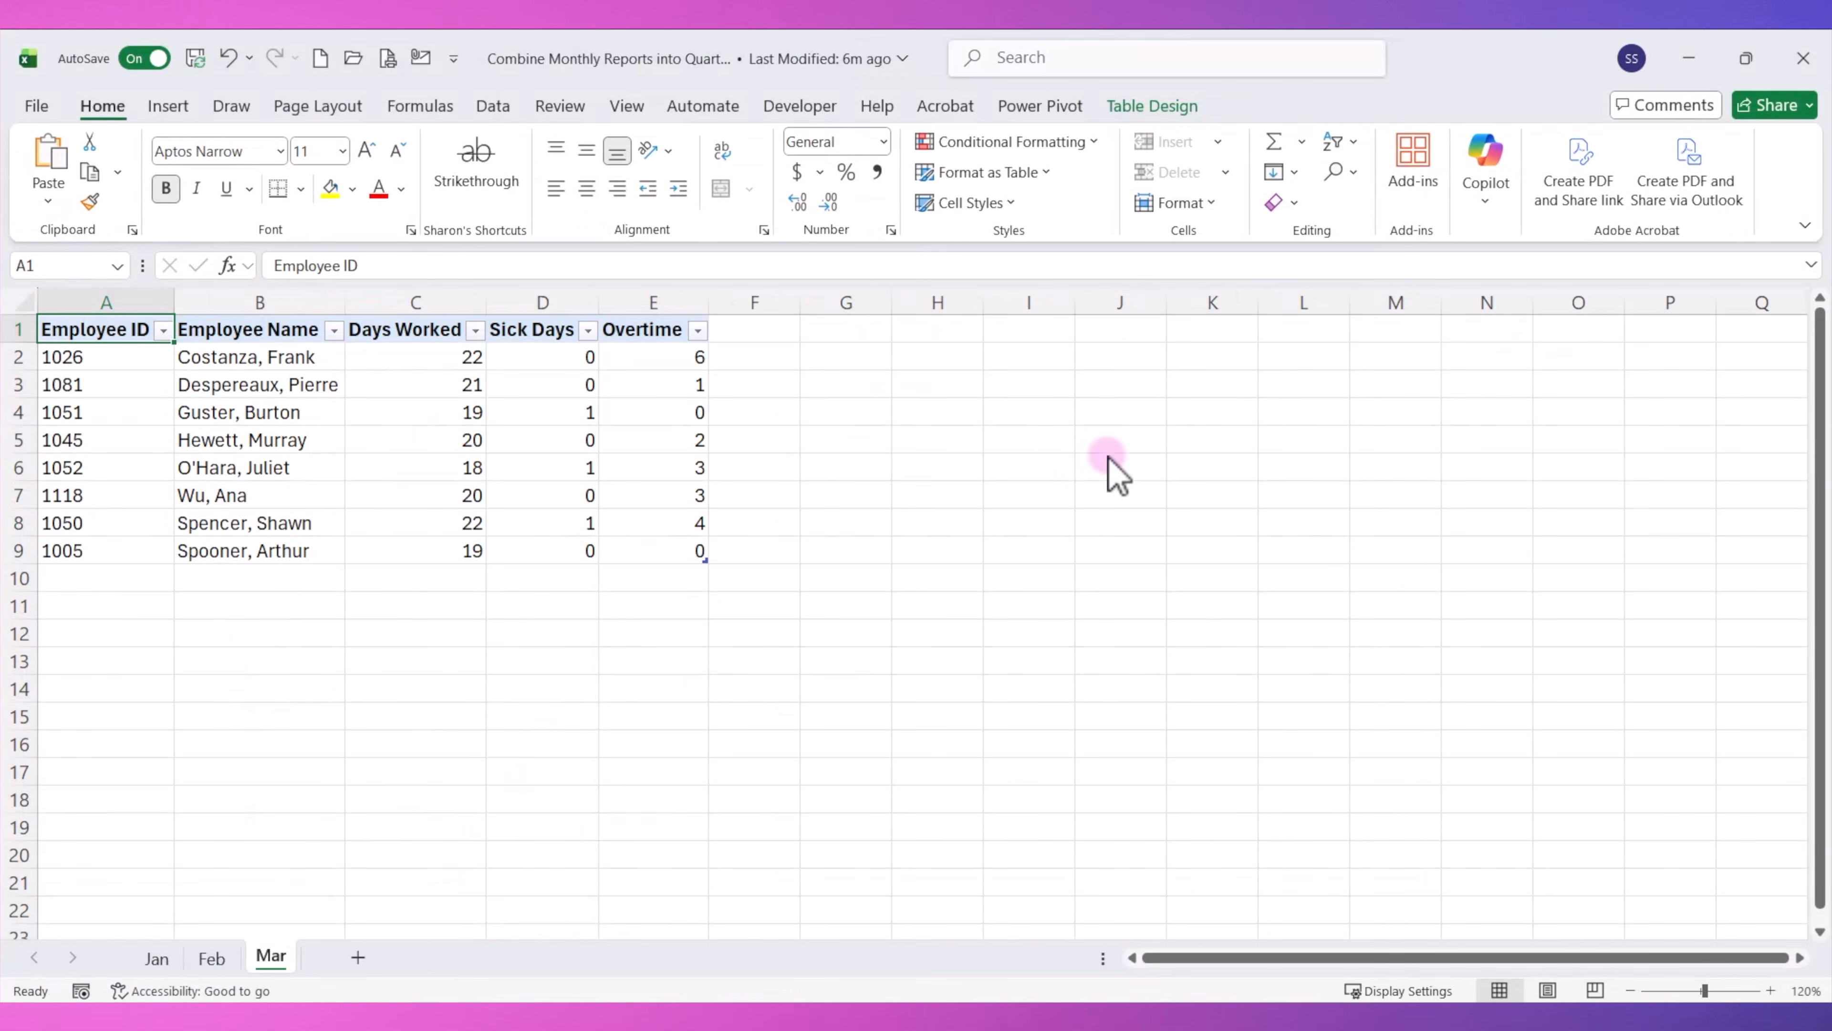
pyautogui.click(358, 957)
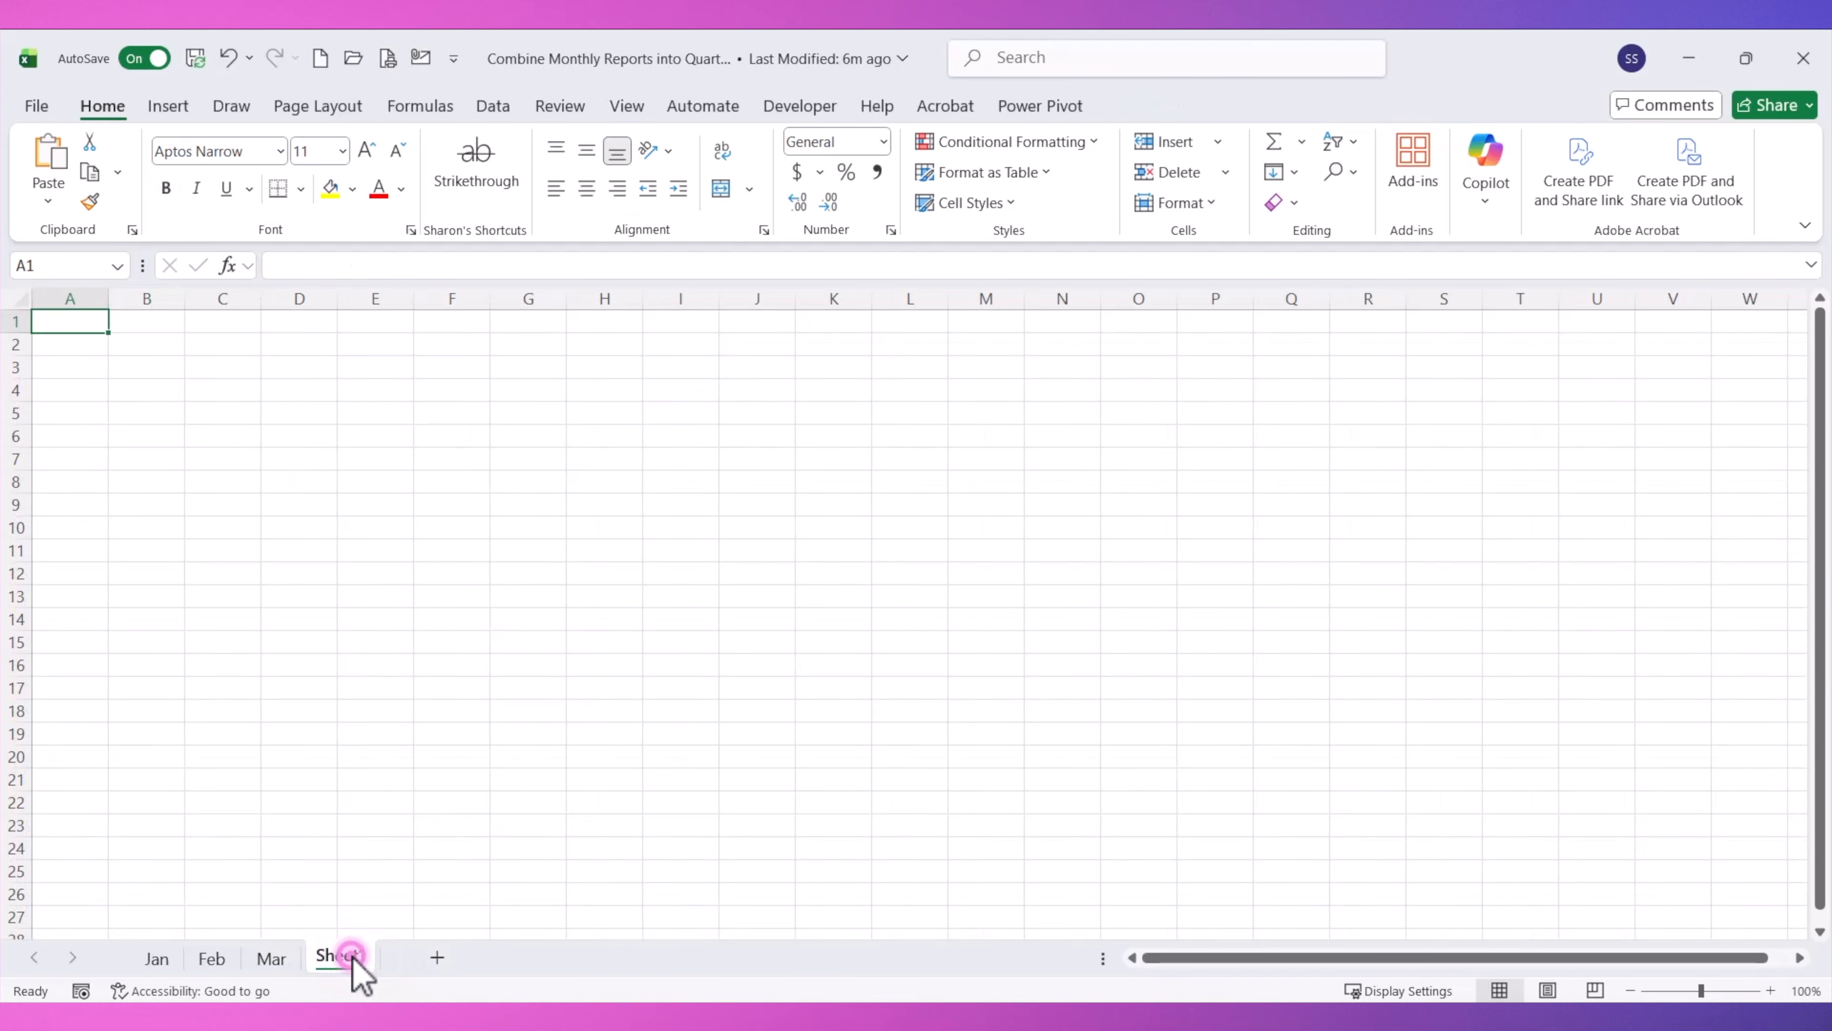
pyautogui.doubleClick(348, 956)
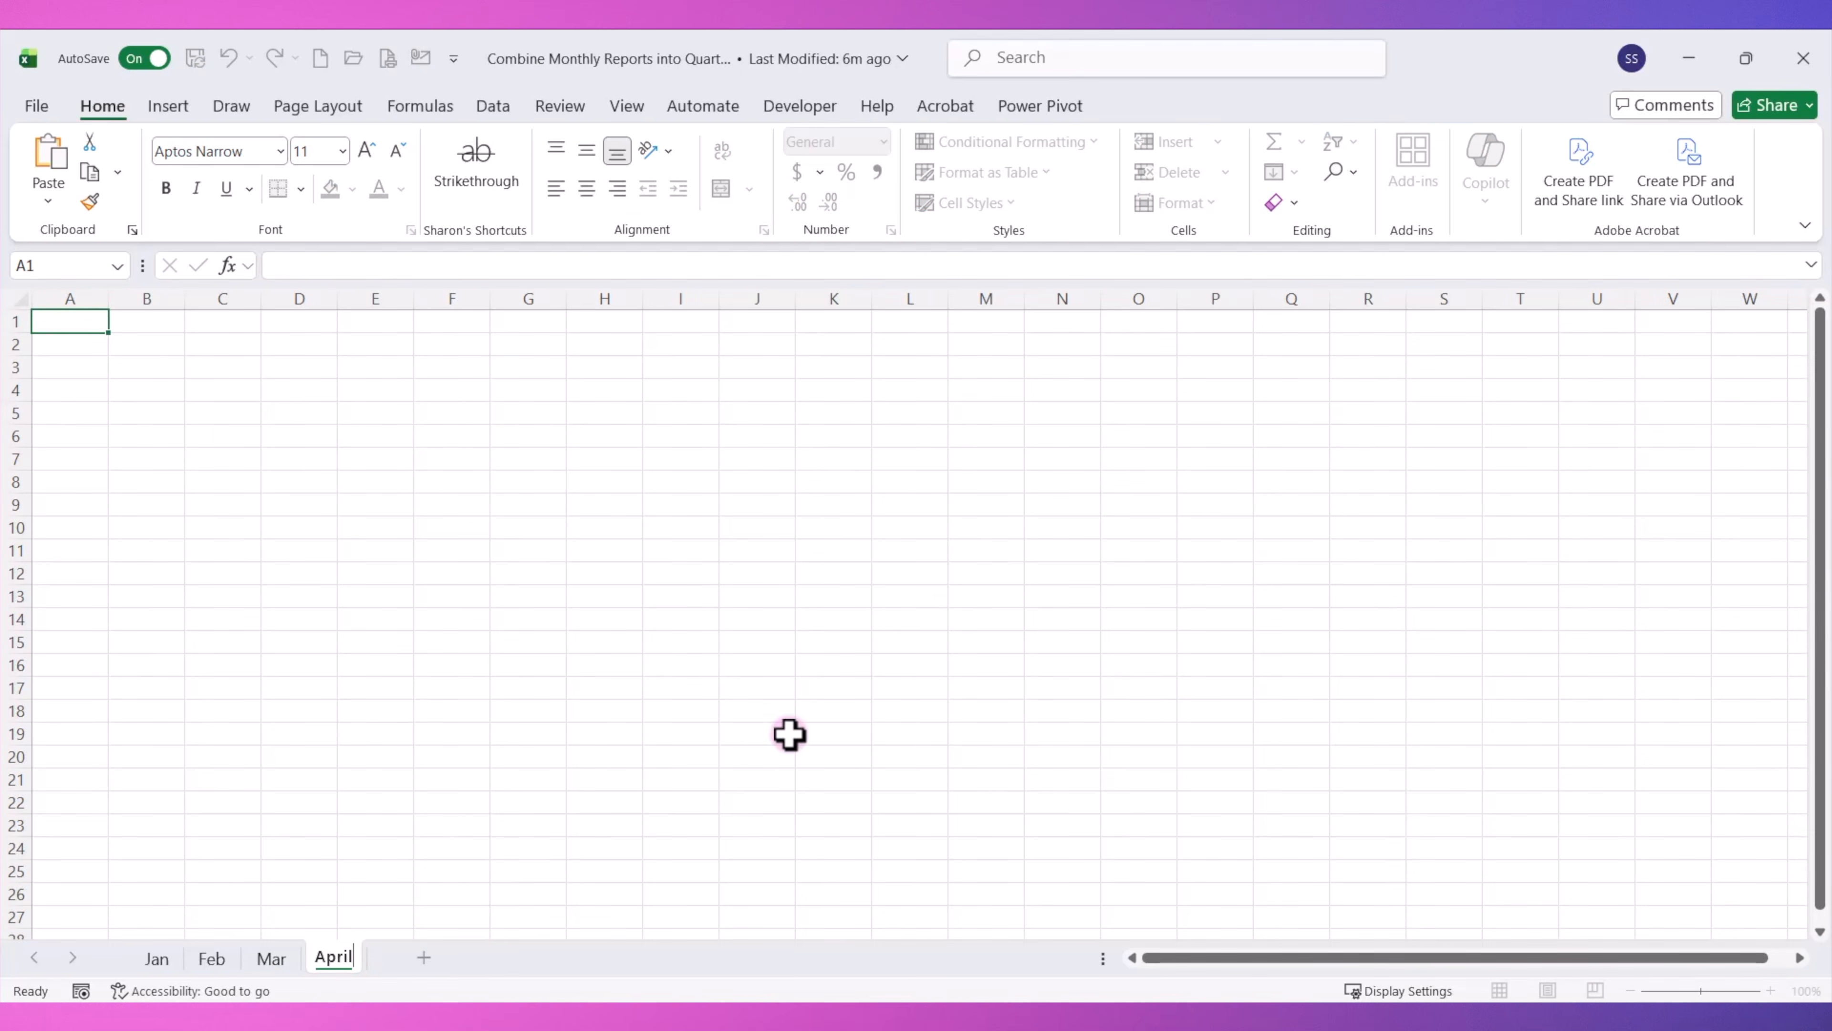
# Paste the copied April employee data into the April sheet at cell A1 and autofit the column widths.
pyautogui.click(79, 321)
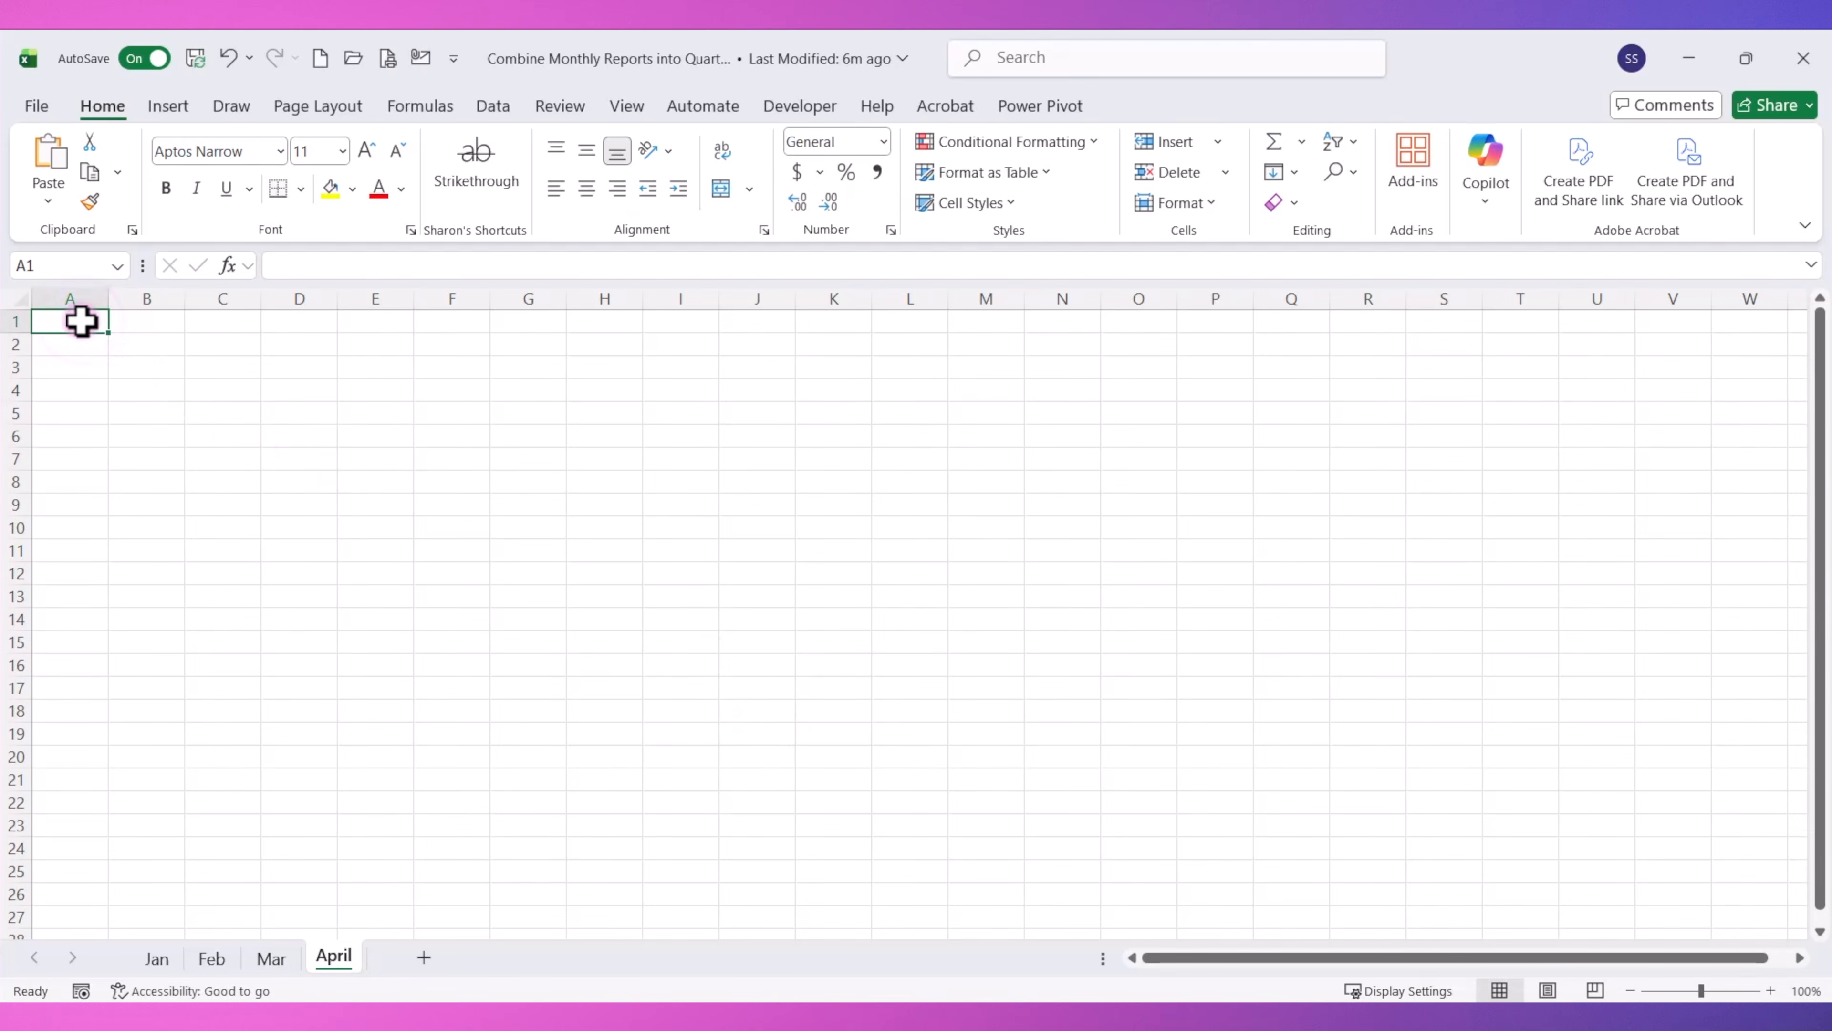
pyautogui.hotkey('ctrl', 'v')
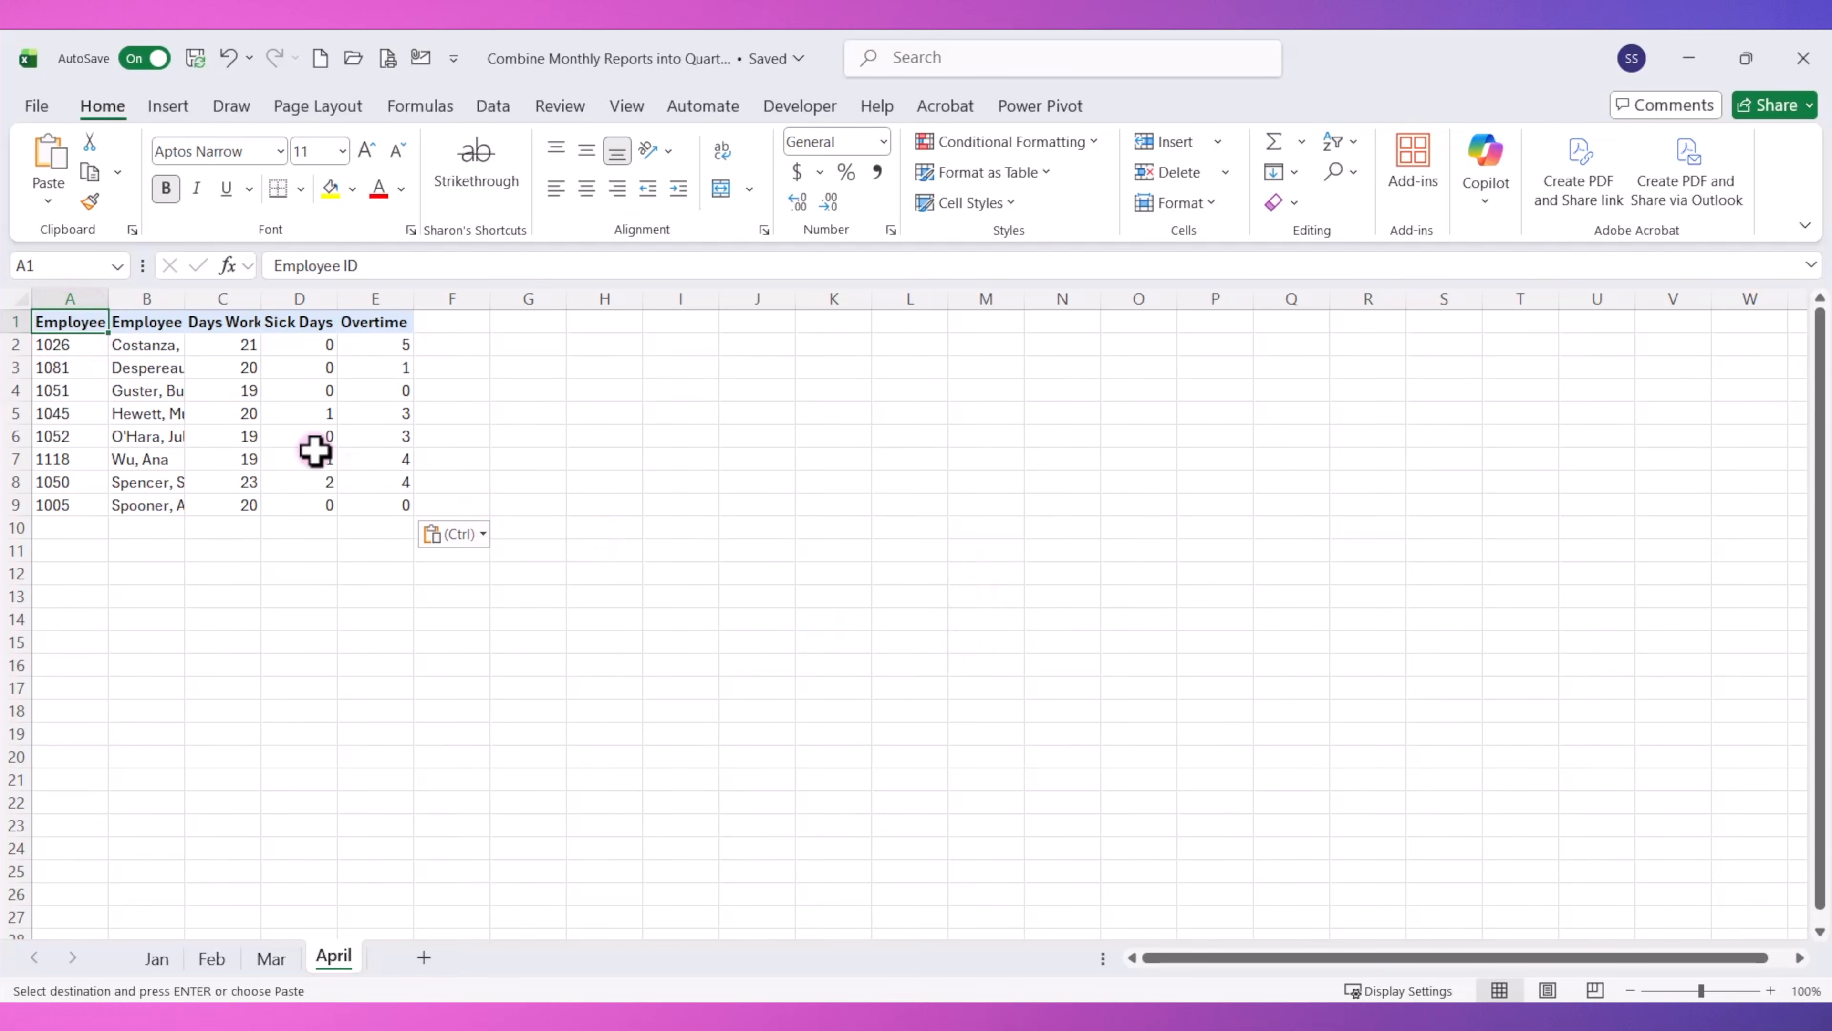
pyautogui.click(20, 295)
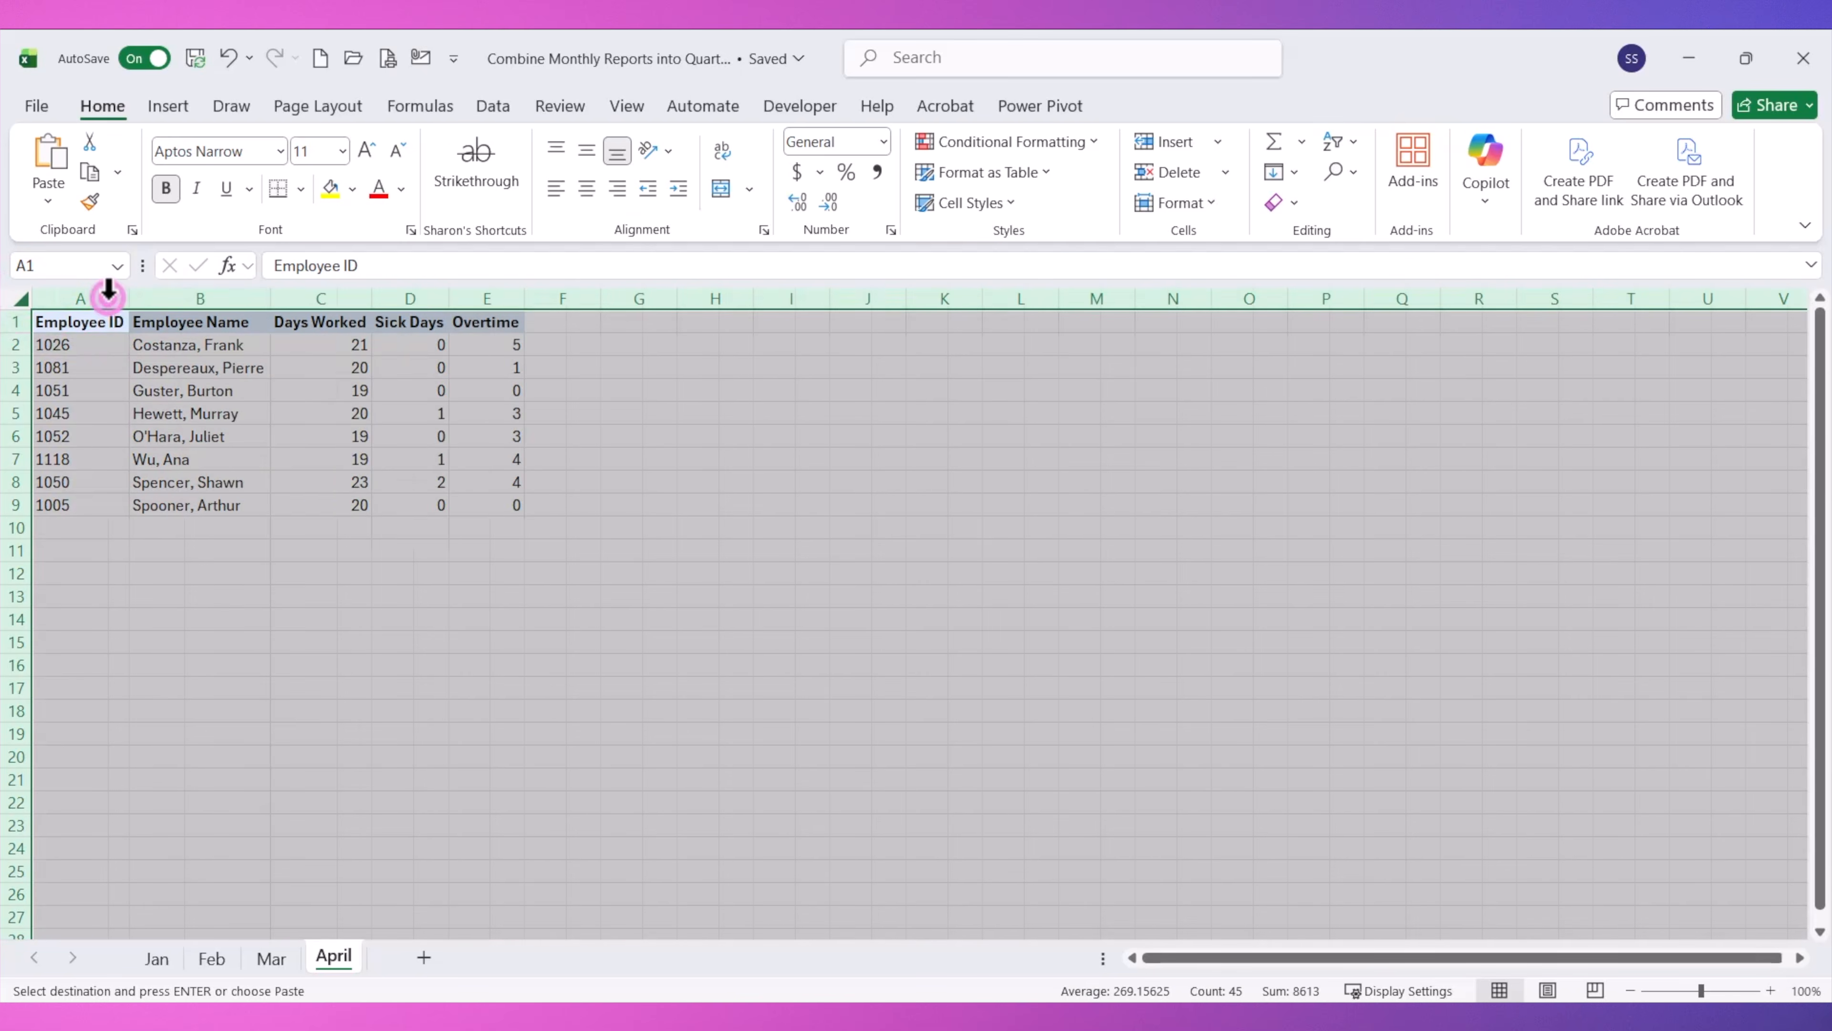
pyautogui.doubleClick(107, 296)
pyautogui.hotkey('ctrl', 'Home')
pyautogui.click(1769, 990)
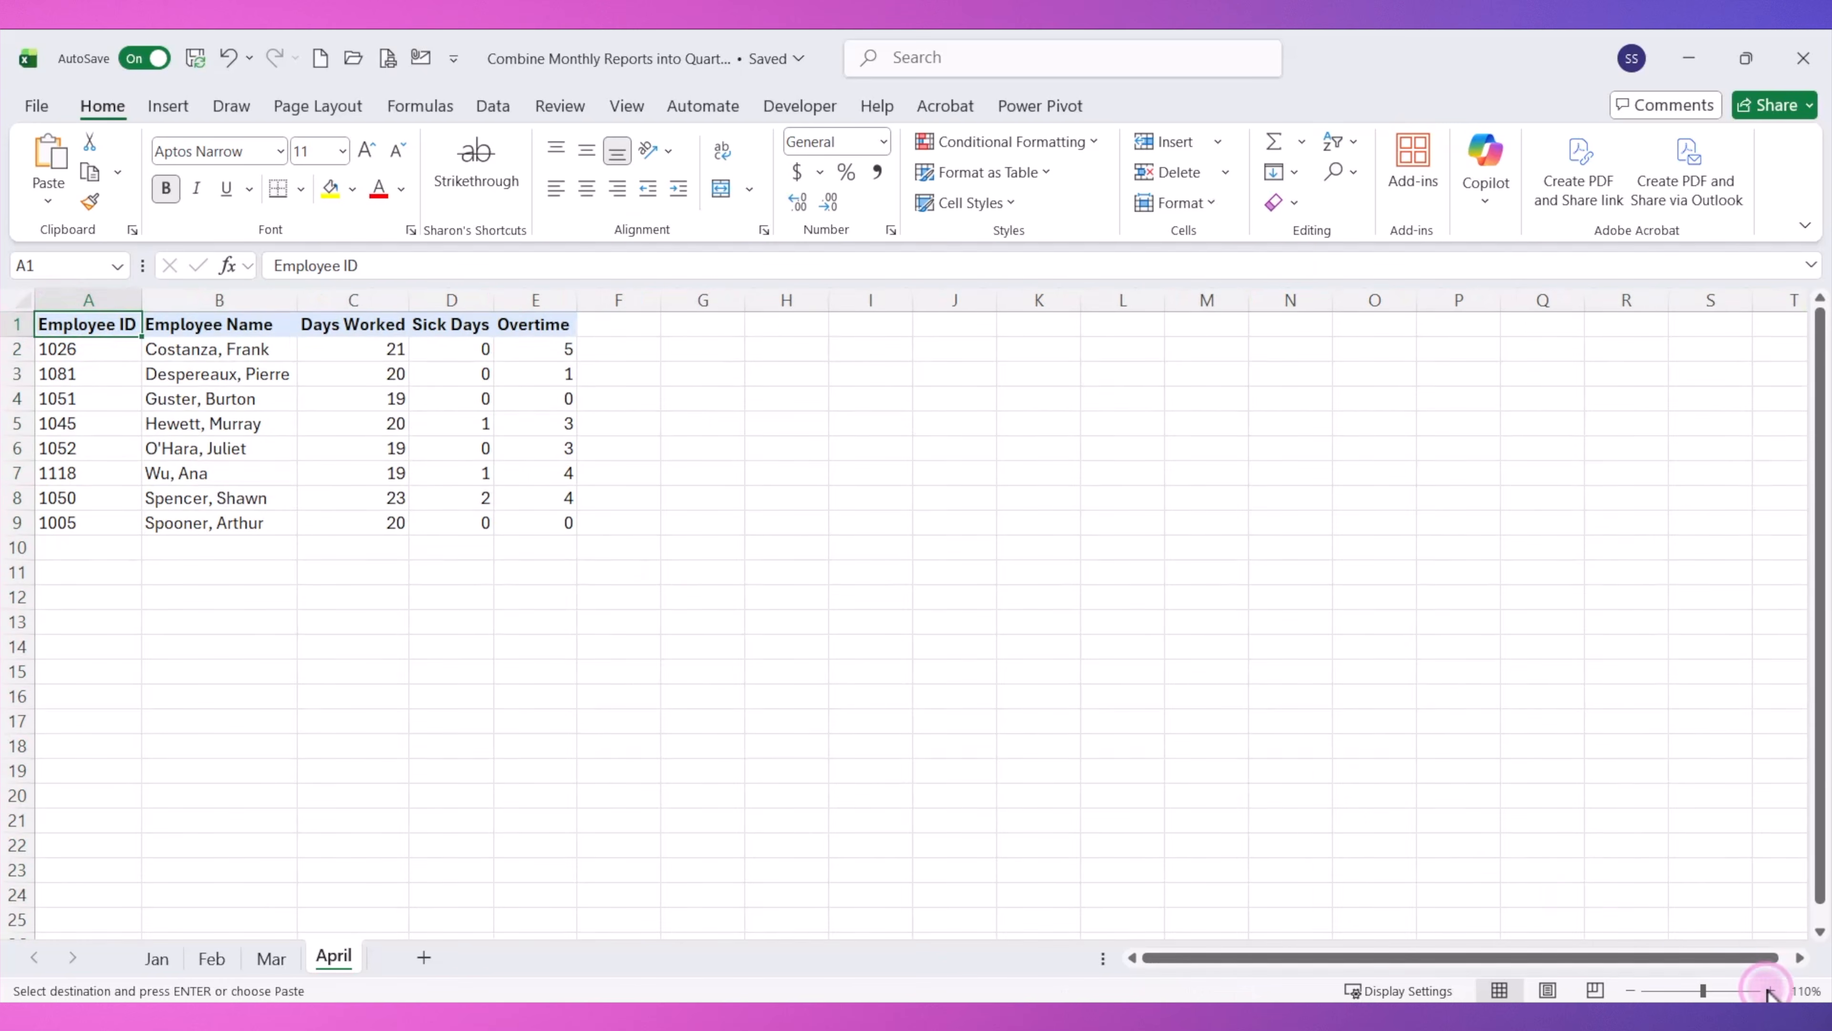
pyautogui.click(1769, 990)
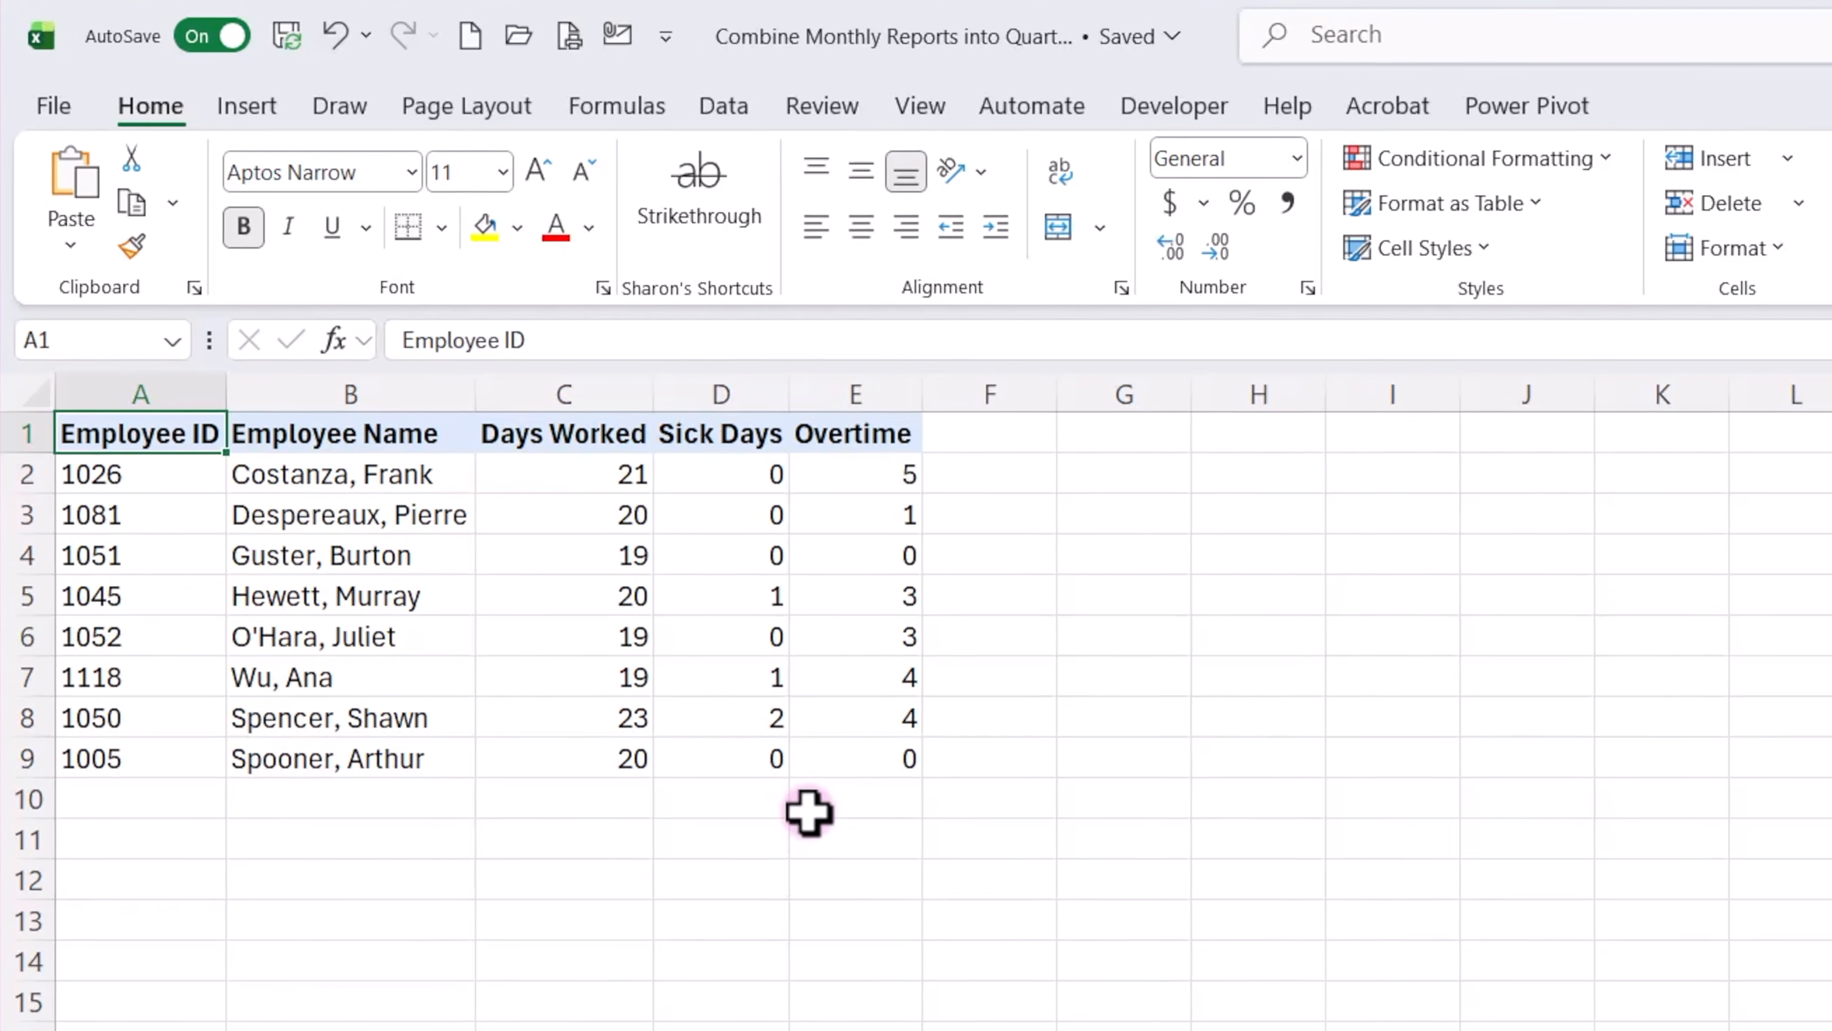
# Convert the April data range to a table and apply the plain, unformatted Light style.
pyautogui.hotkey('ctrl', 't')
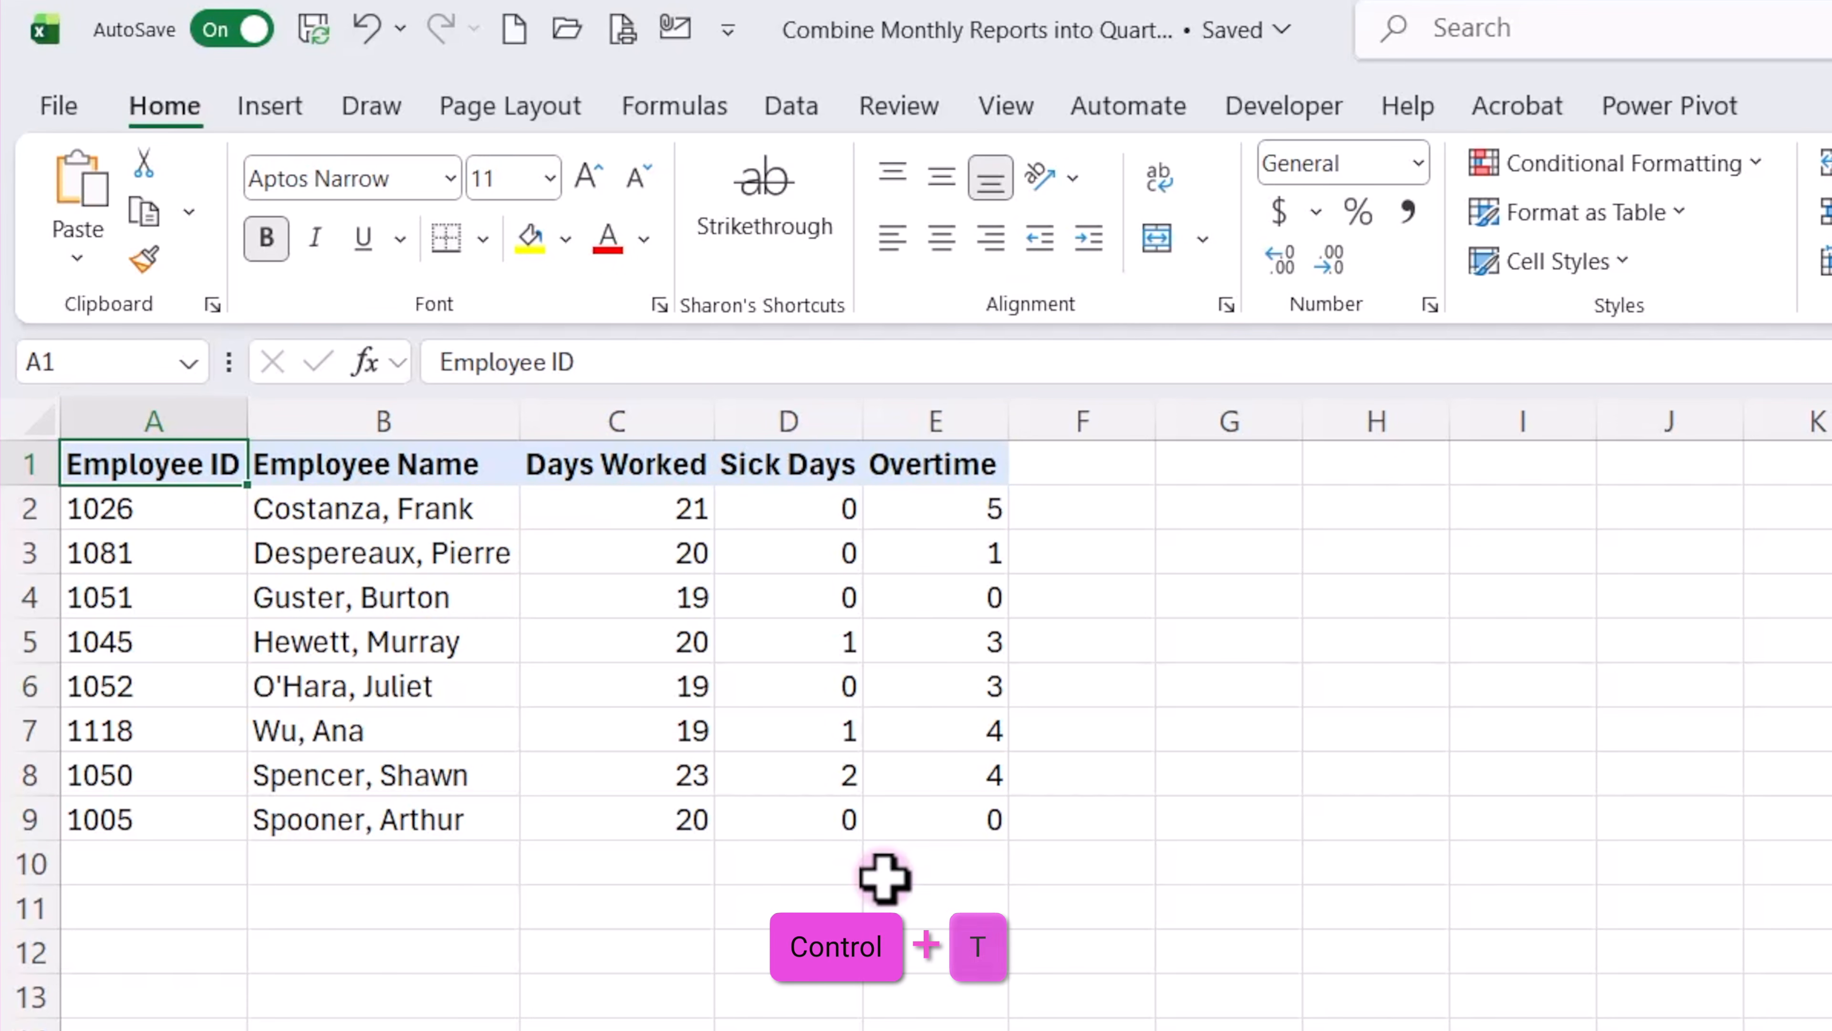
pyautogui.click(901, 714)
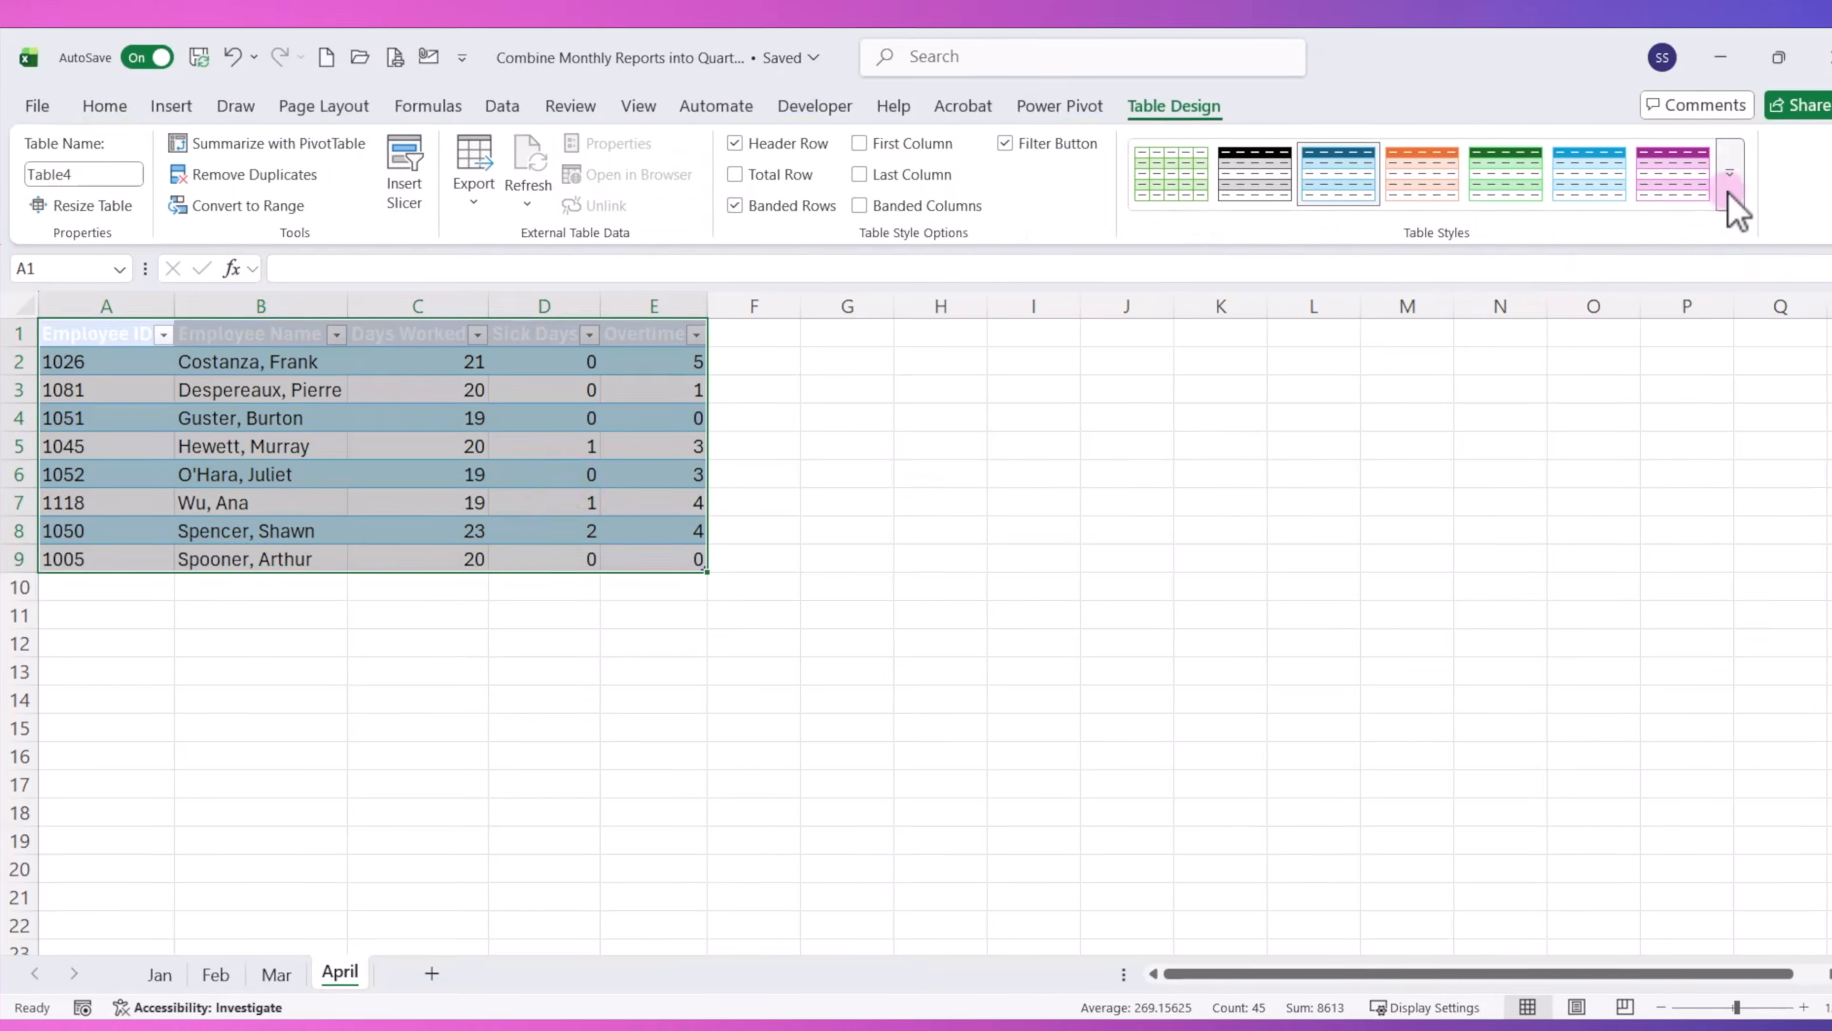
pyautogui.click(1731, 202)
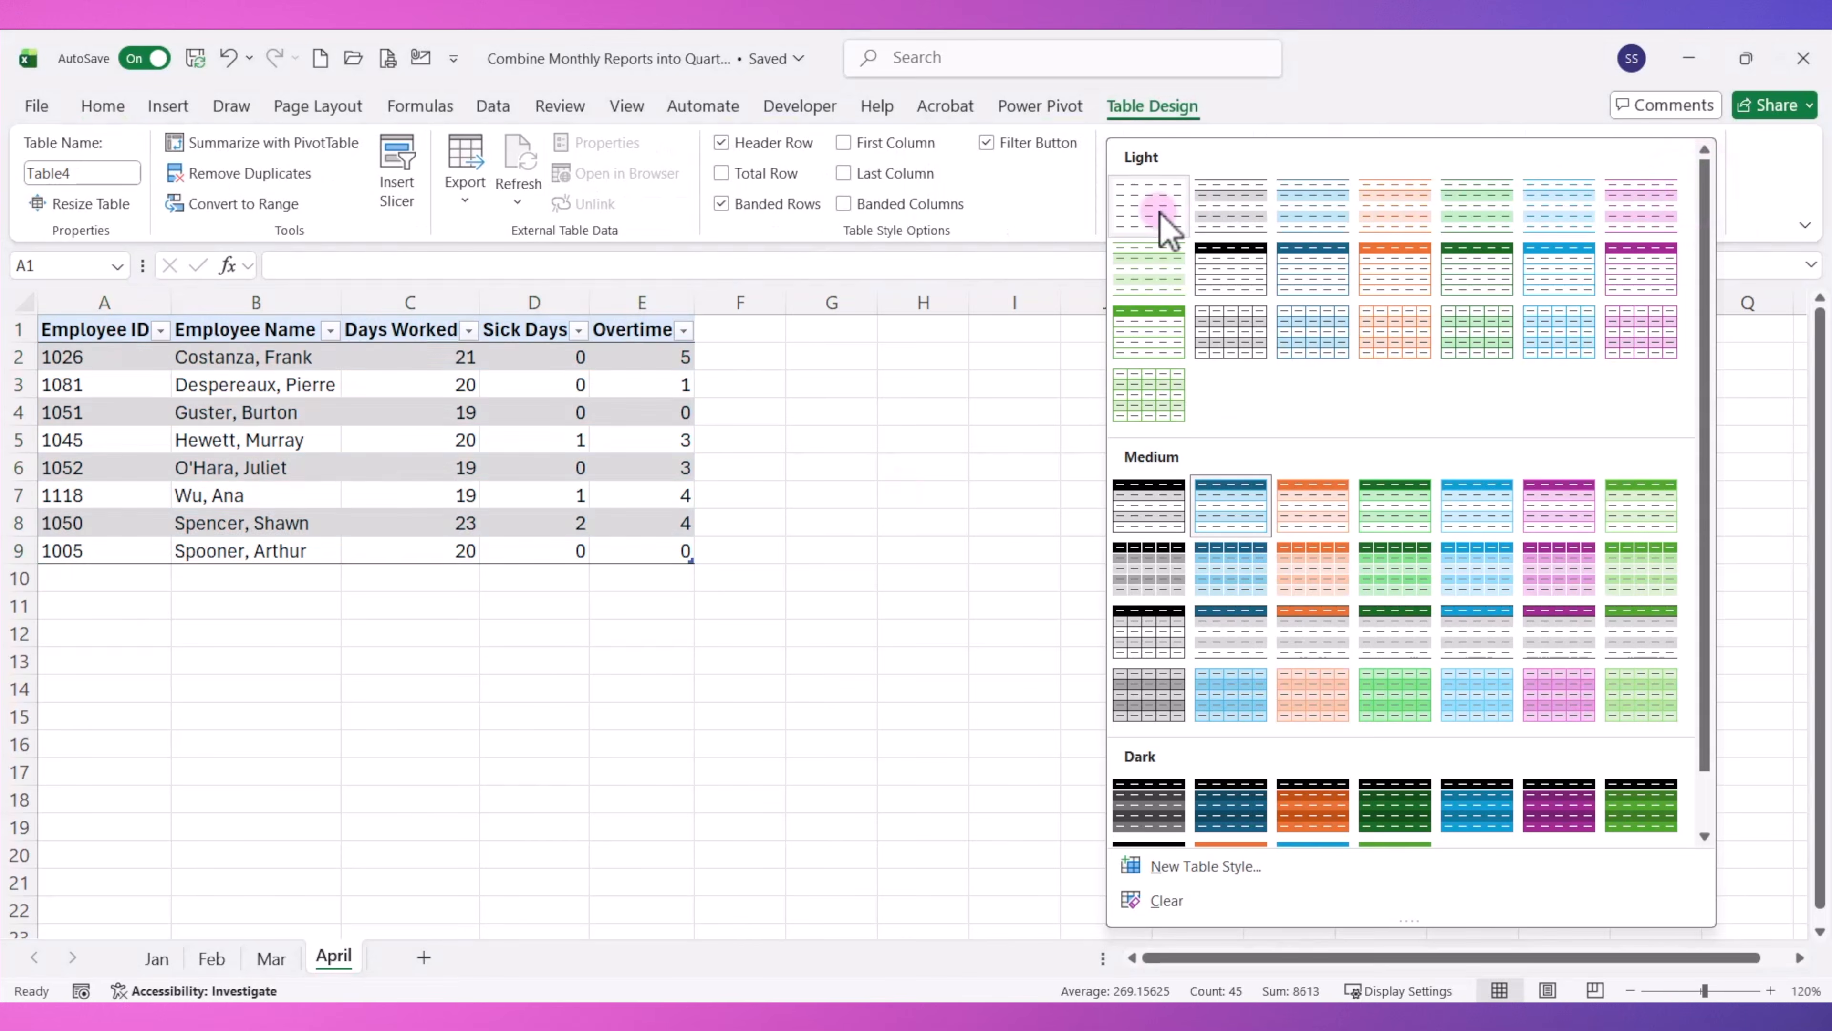
pyautogui.click(1166, 224)
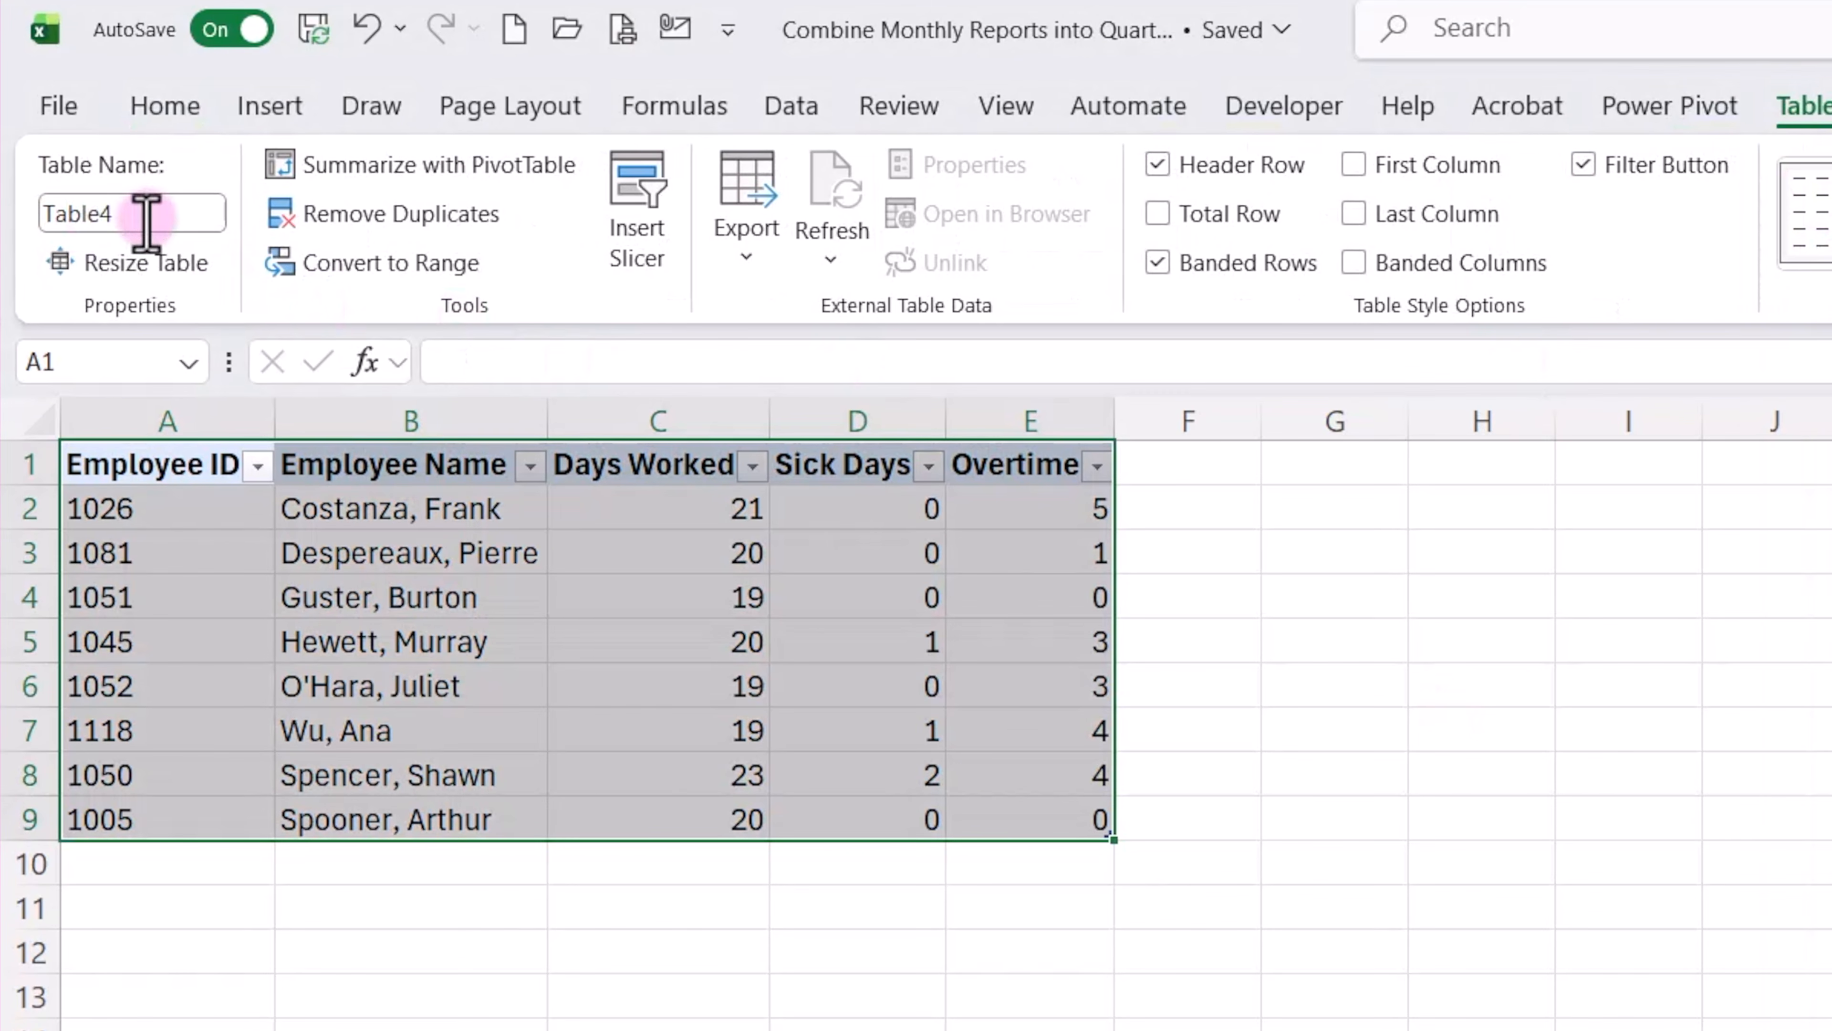
# Name the April table tbl_Apr, and save and close the source workbook.
pyautogui.click(120, 199)
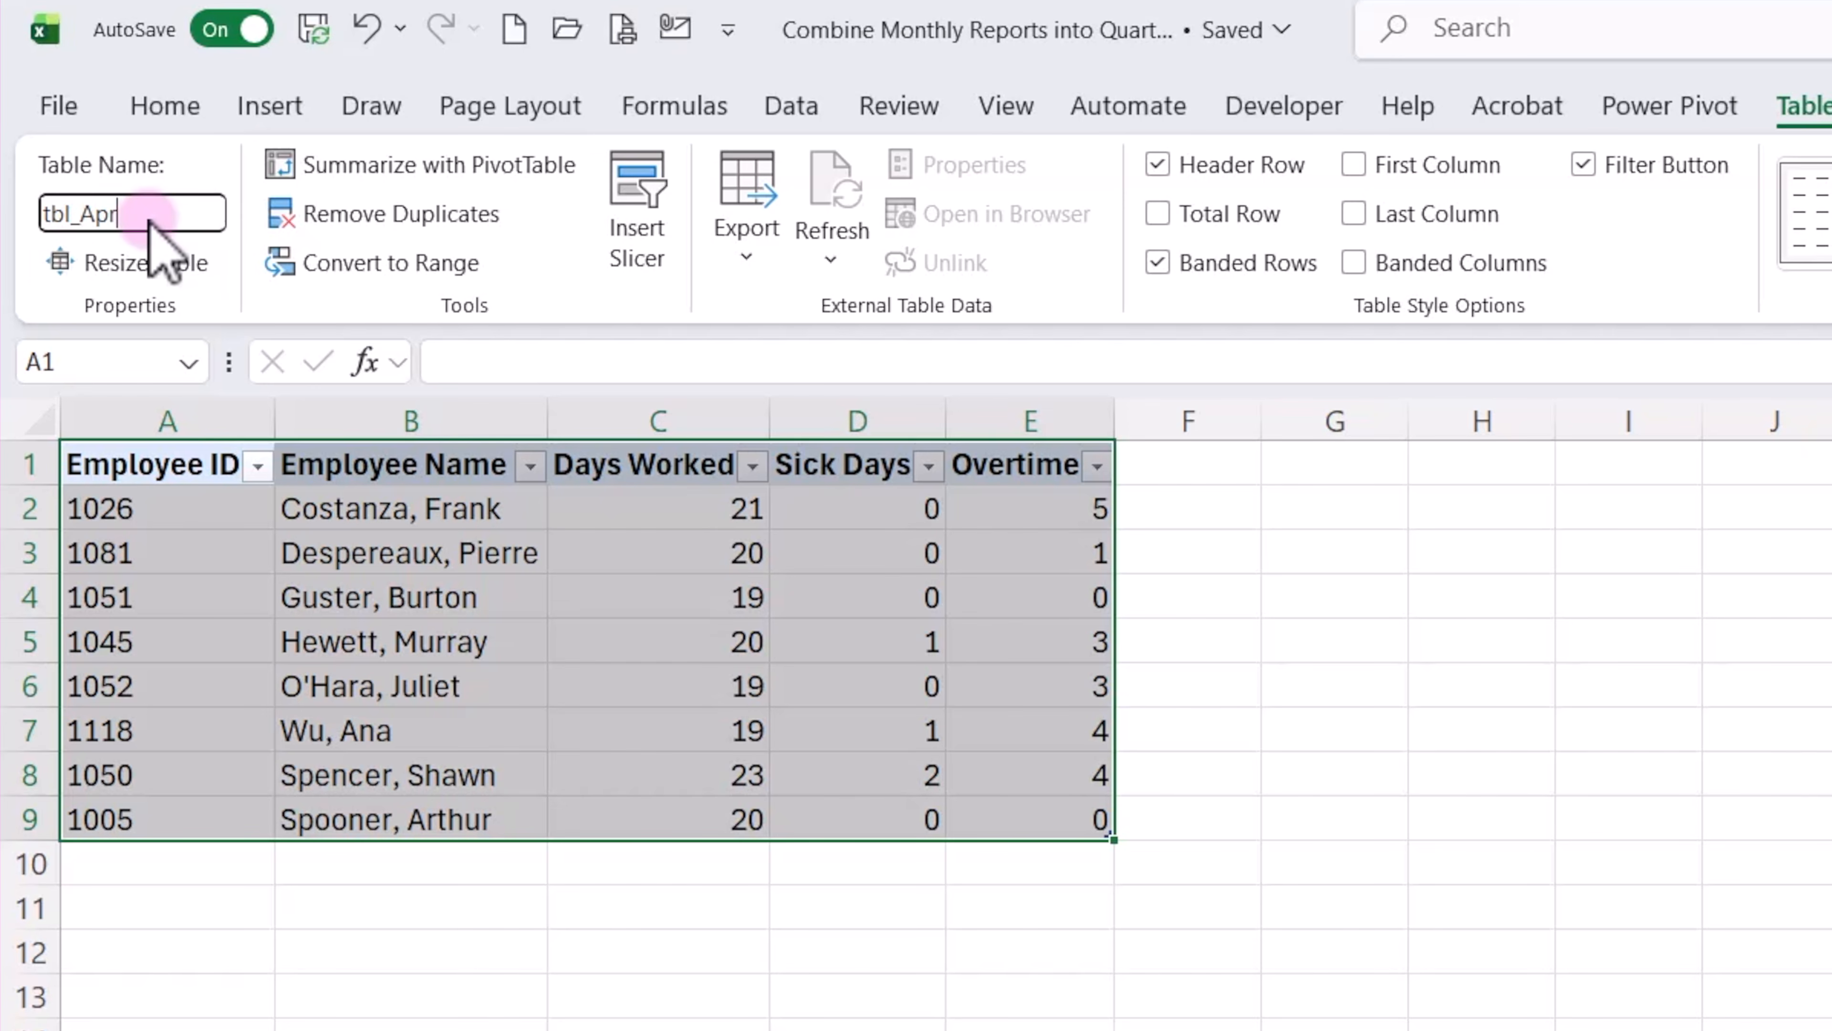
pyautogui.write('tbl_Apr')
pyautogui.click(266, 895)
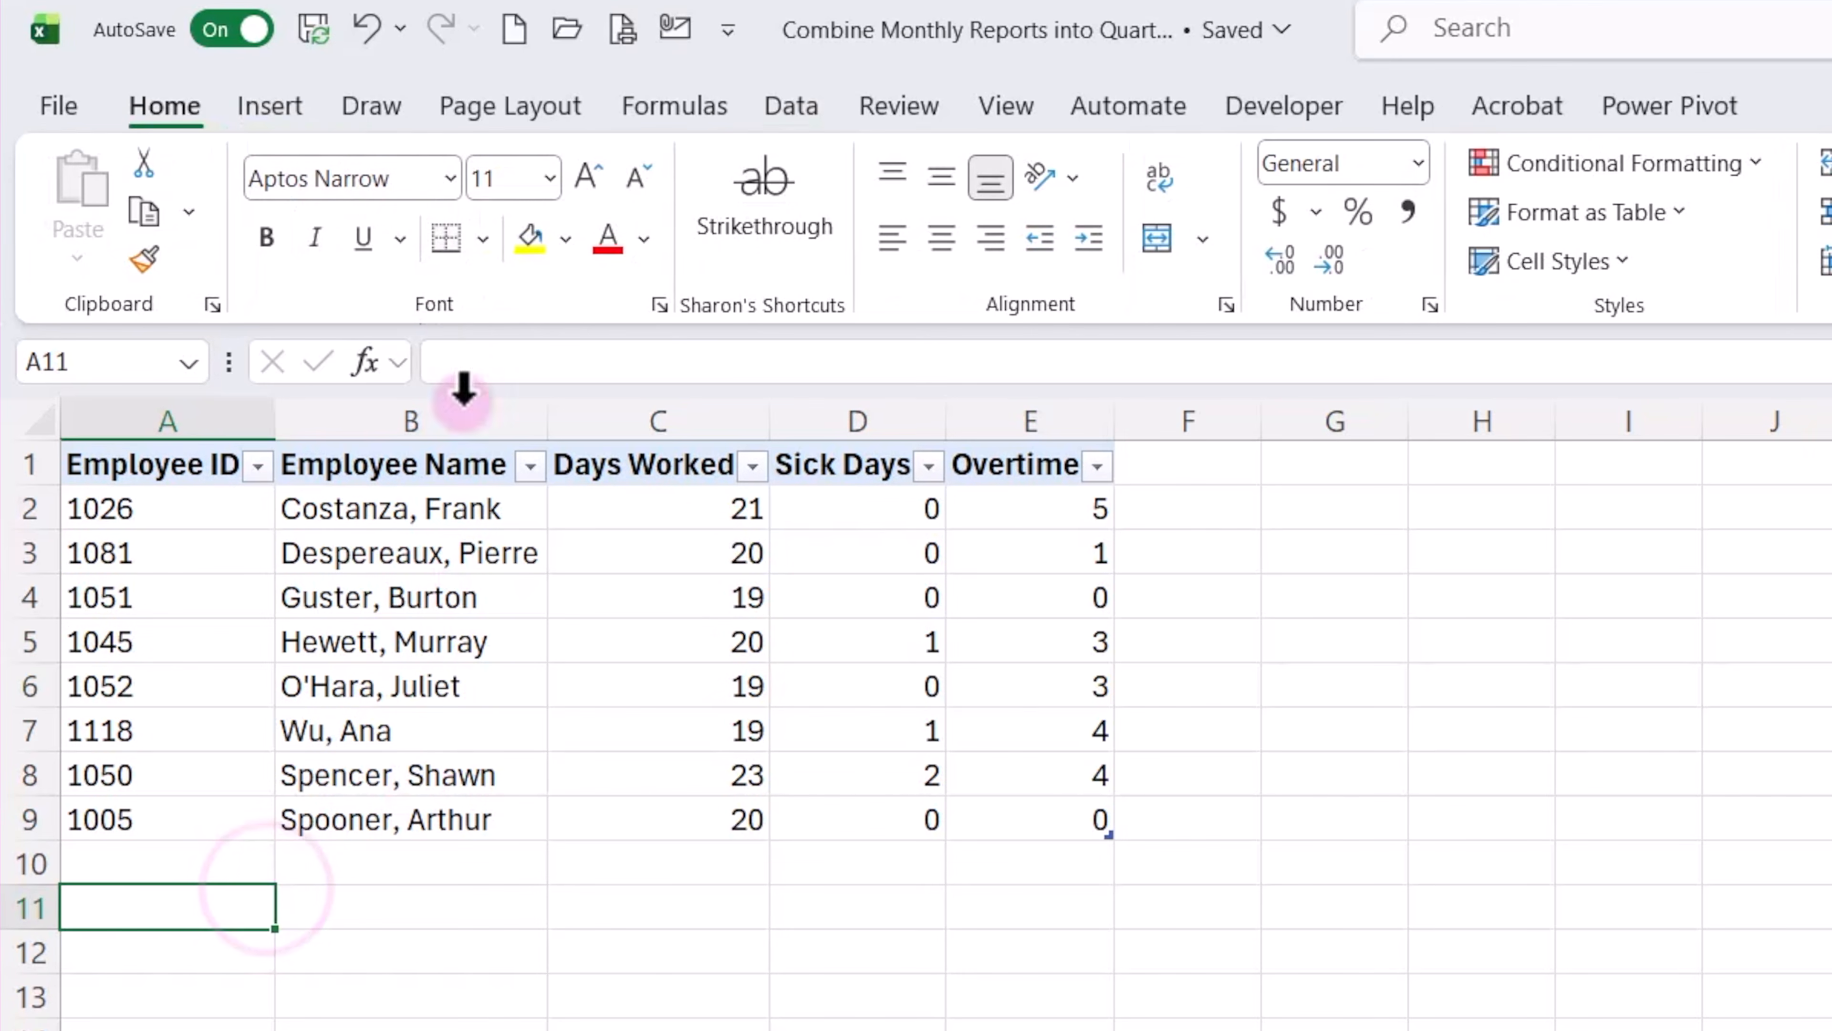
pyautogui.click(312, 30)
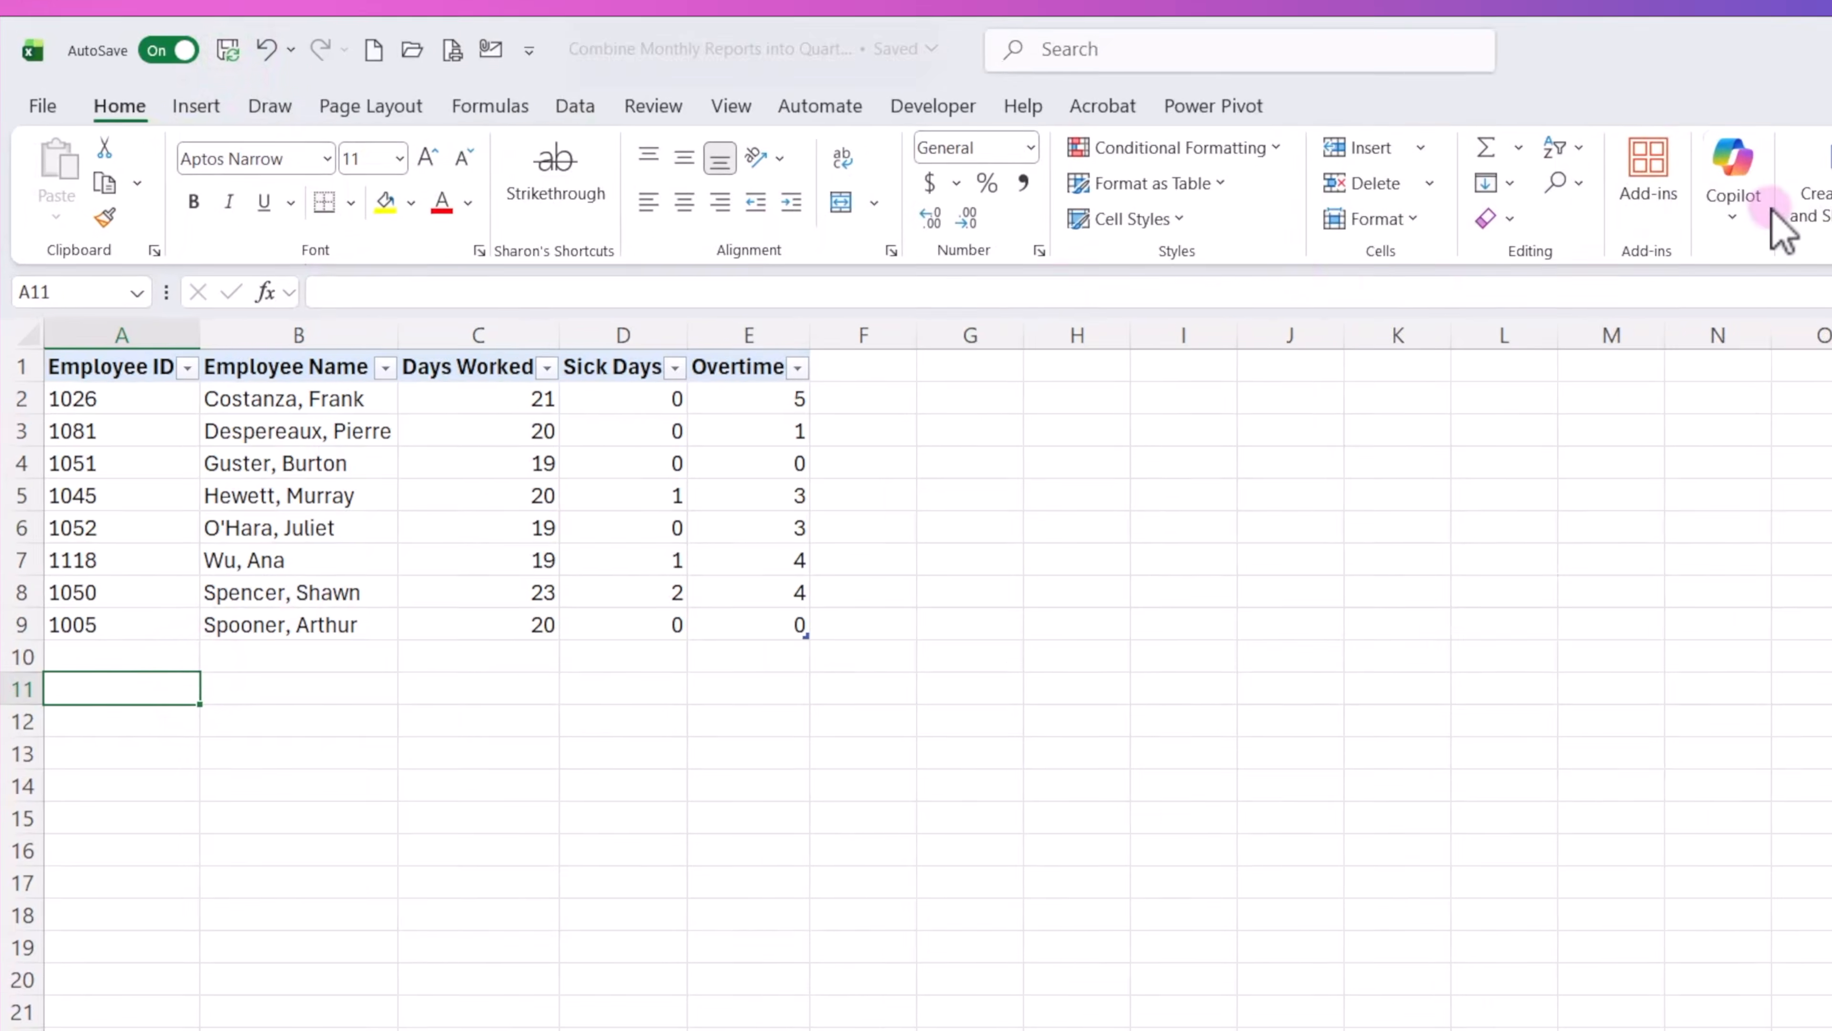
pyautogui.click(1803, 59)
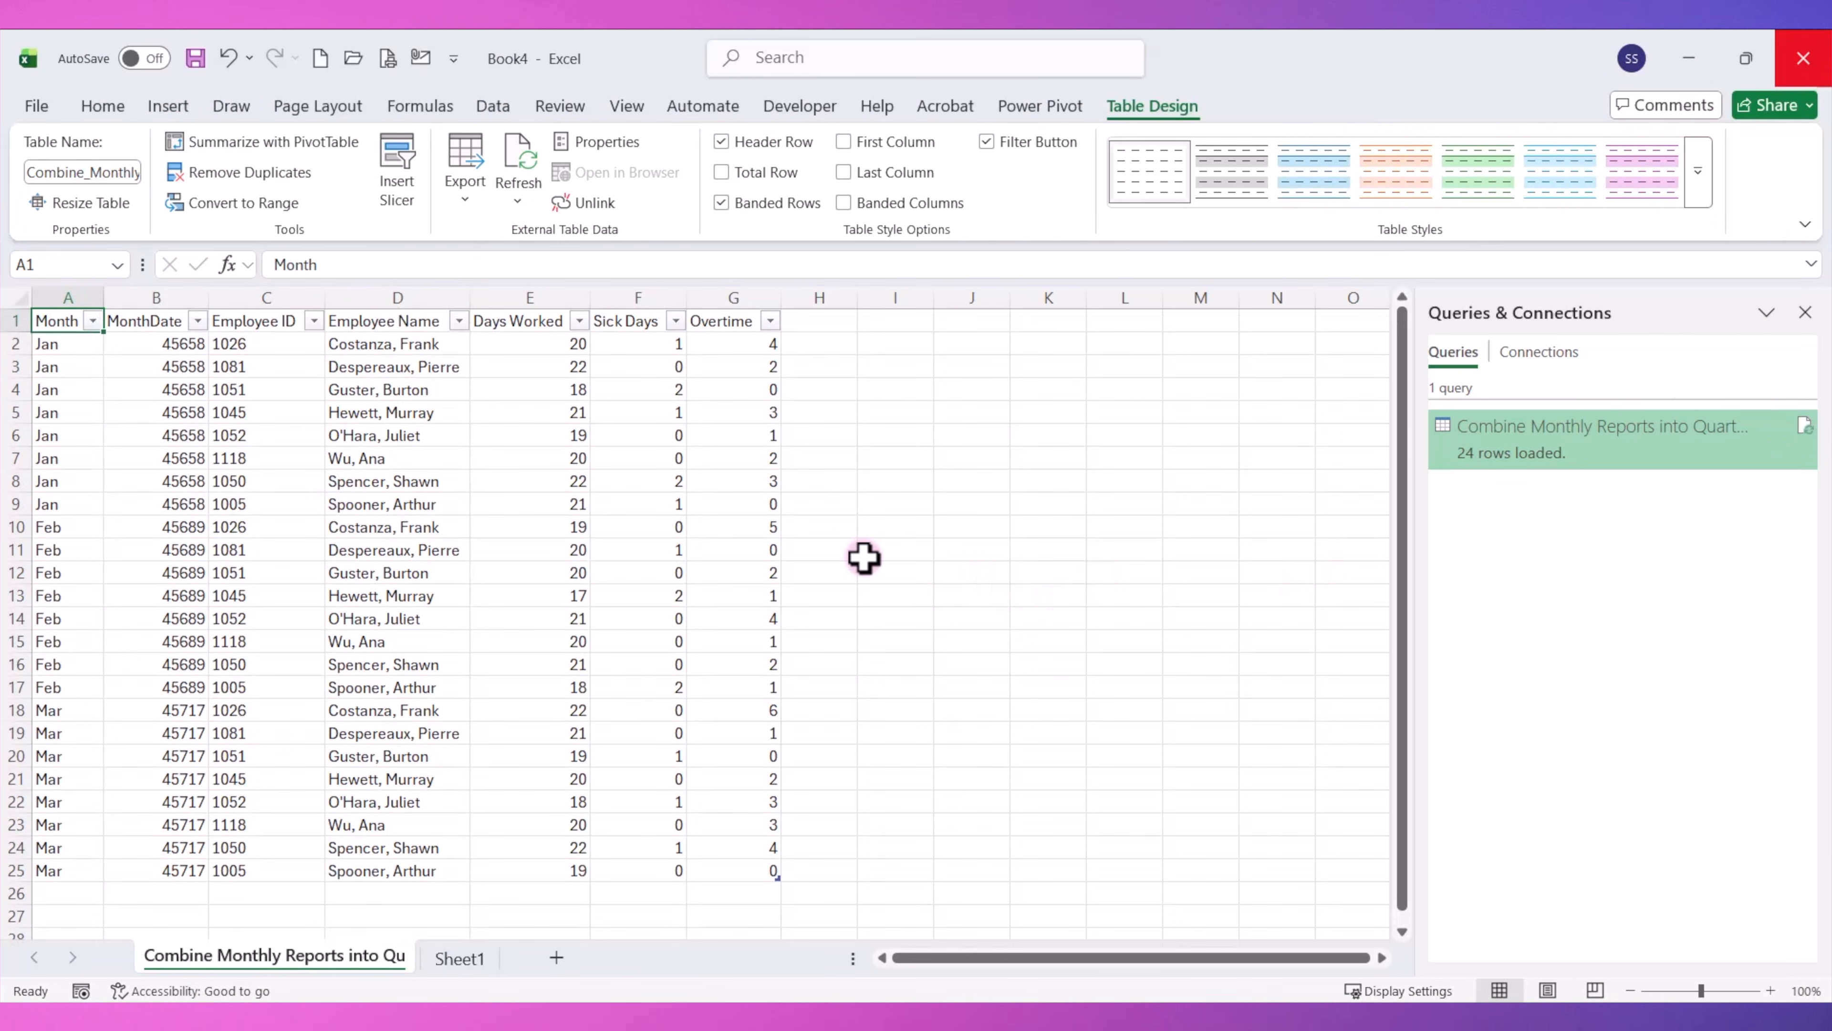
# Refresh the combined query table in Book4 to bring in the April data, and check the added rows.
pyautogui.scroll(-2, 602, 540)
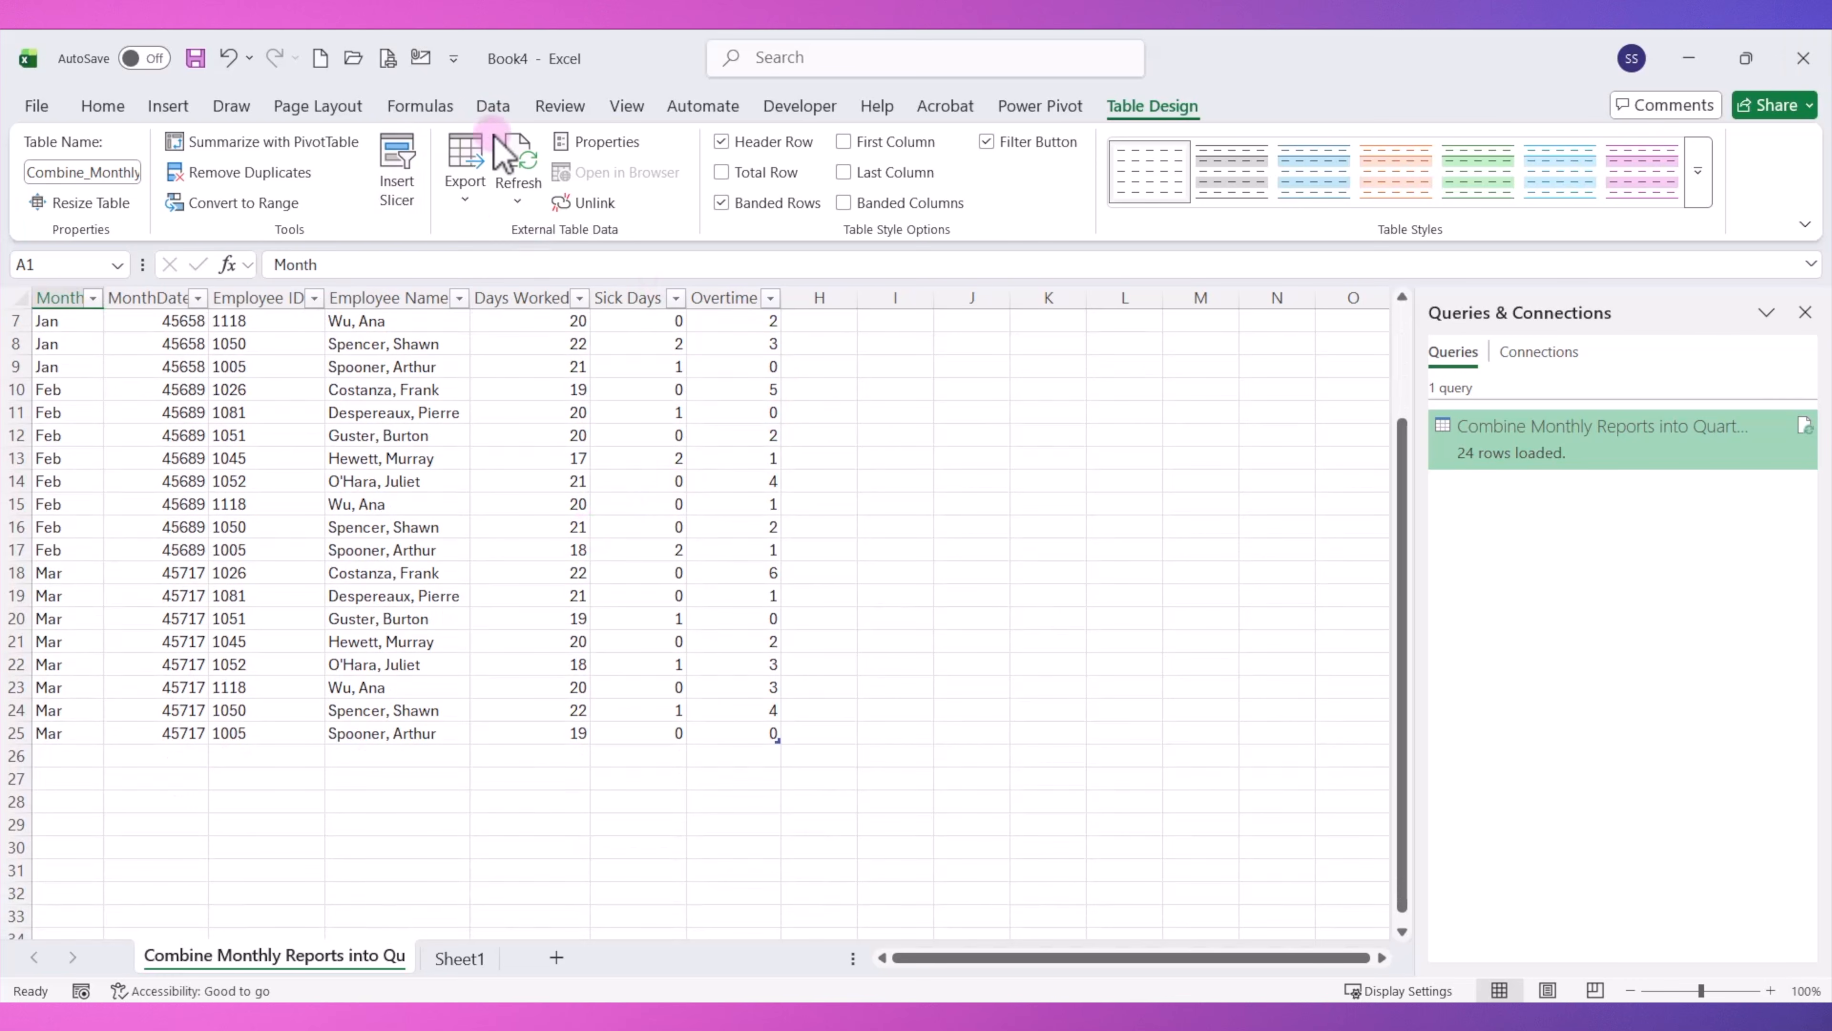
pyautogui.click(493, 105)
pyautogui.click(454, 173)
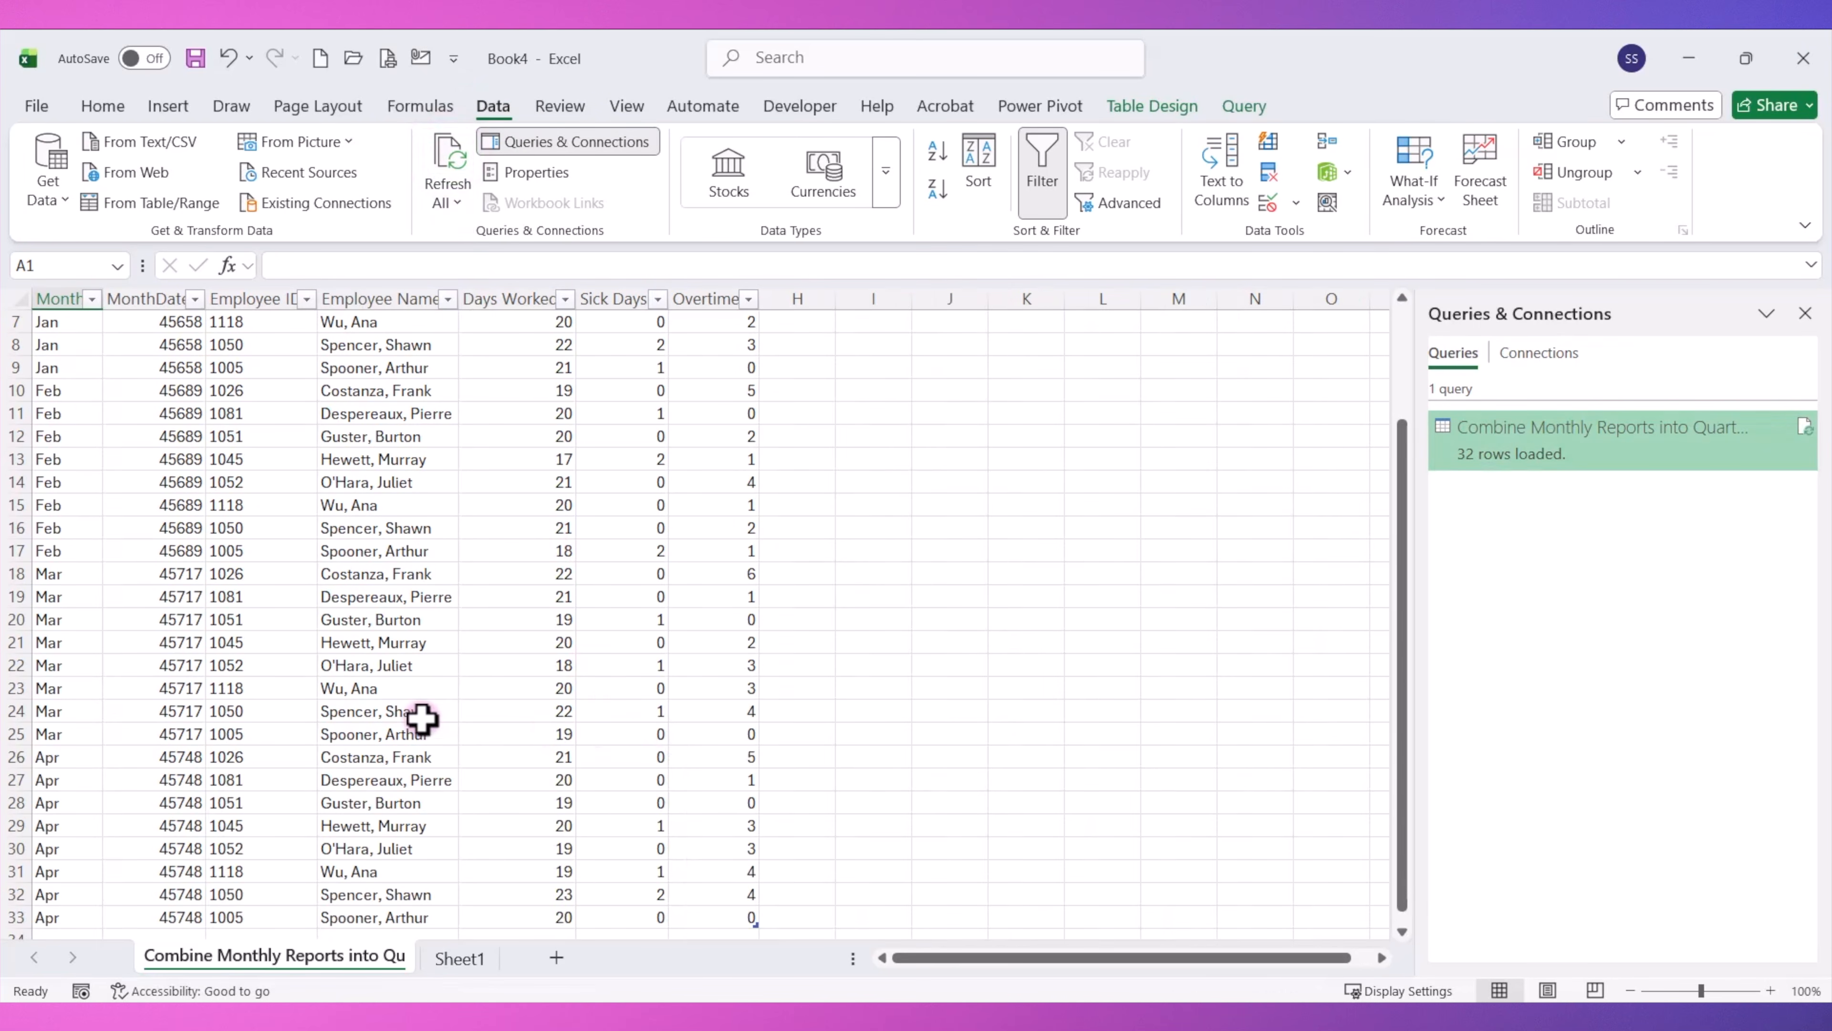
pyautogui.scroll(-2, 421, 720)
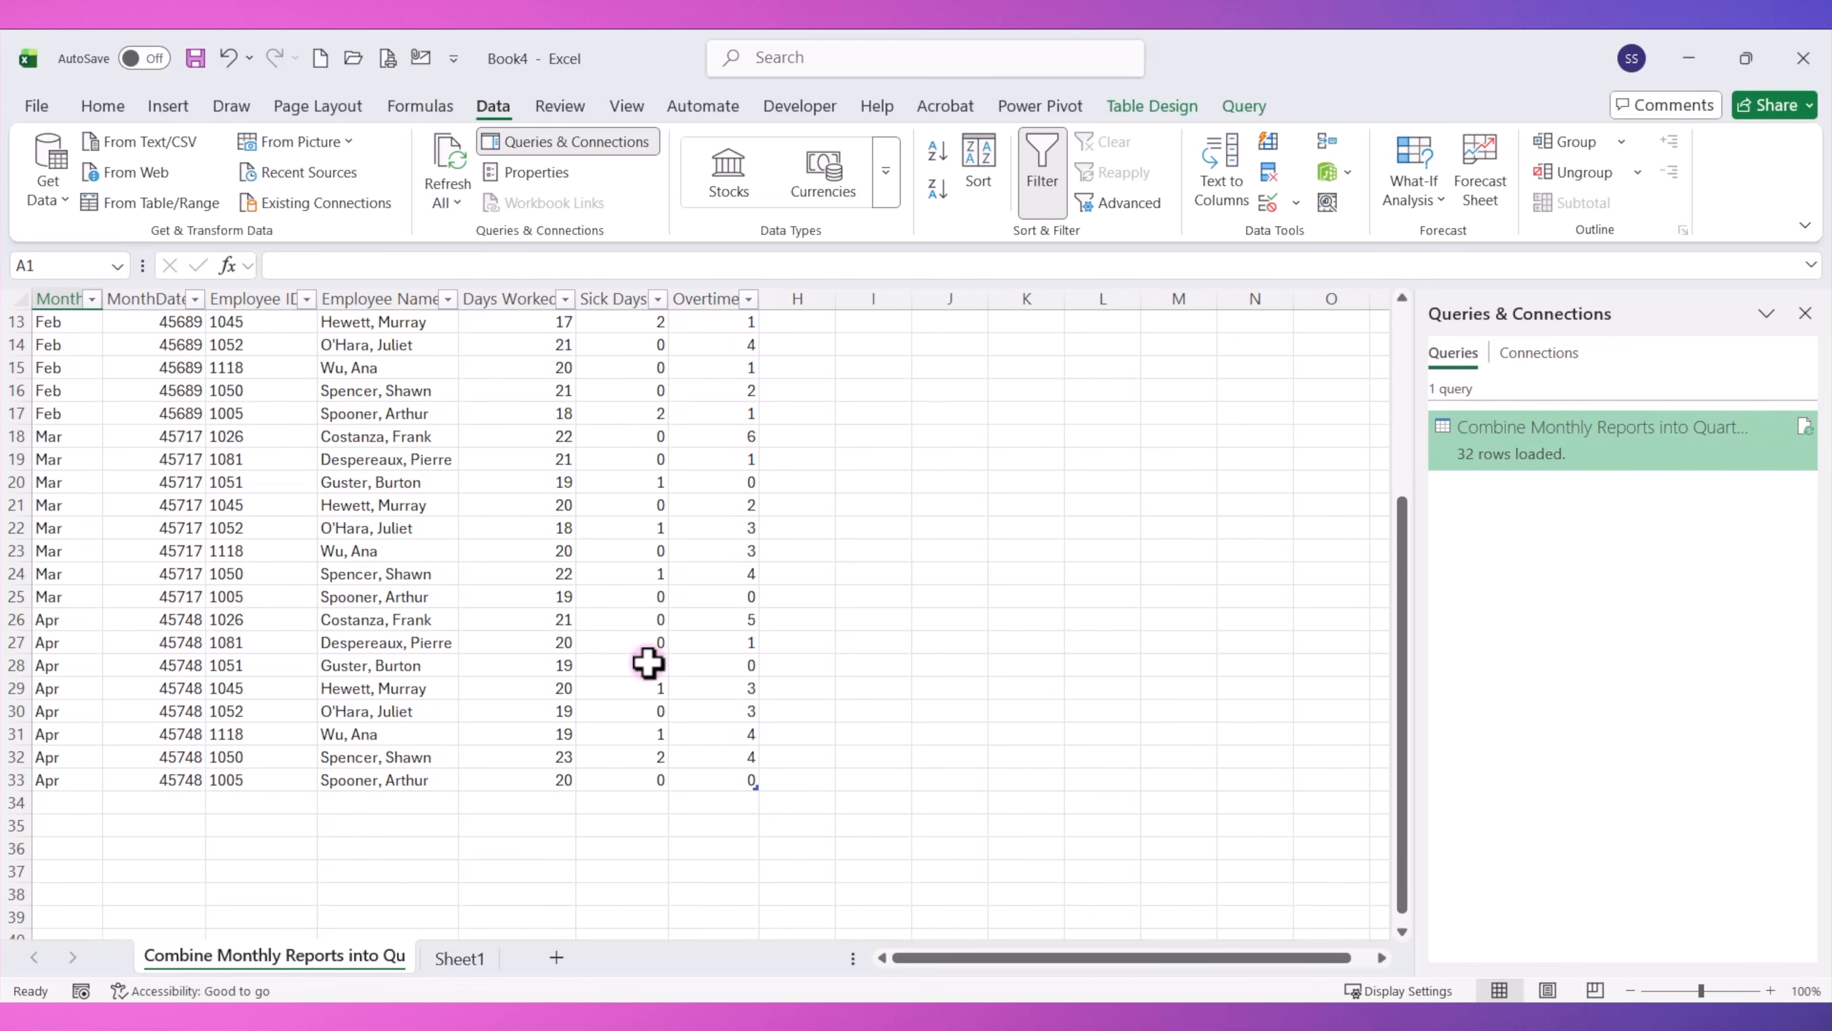
pyautogui.scroll(4, 207, 427)
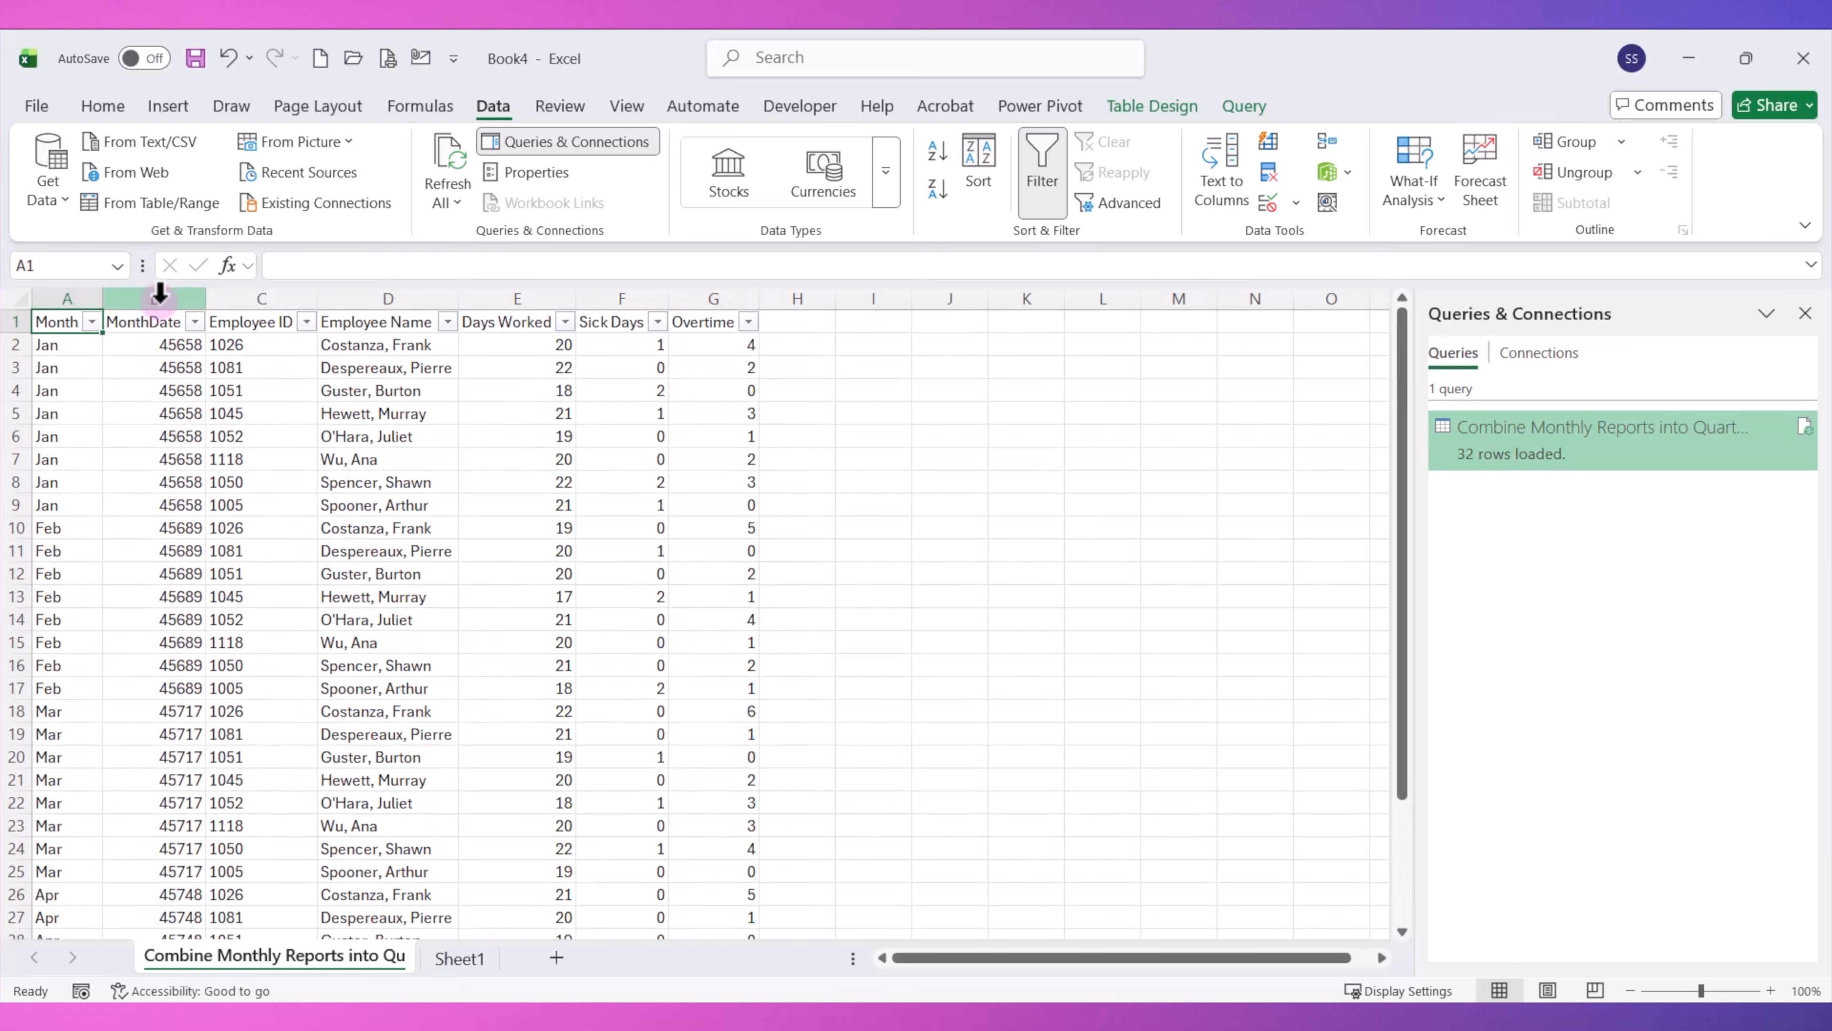
# Format the MonthDate column with the custom number format mmm.
pyautogui.click(160, 297)
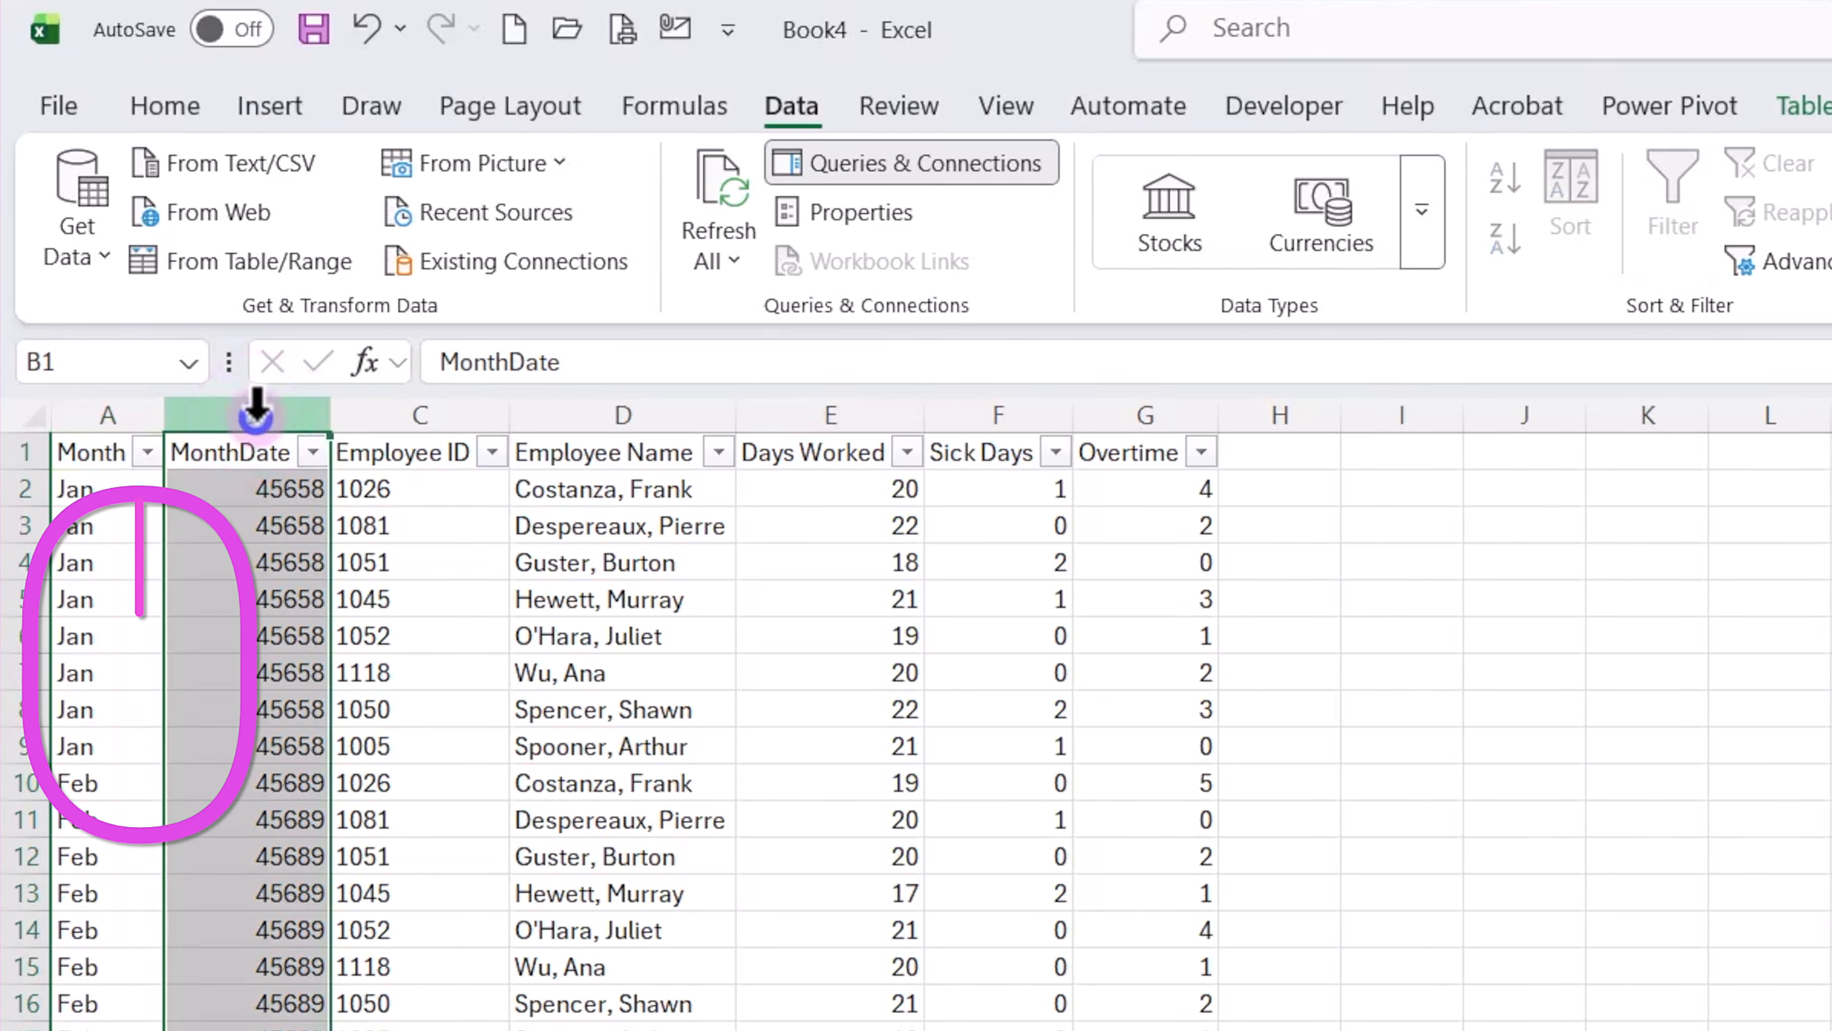
pyautogui.rightClick(256, 411)
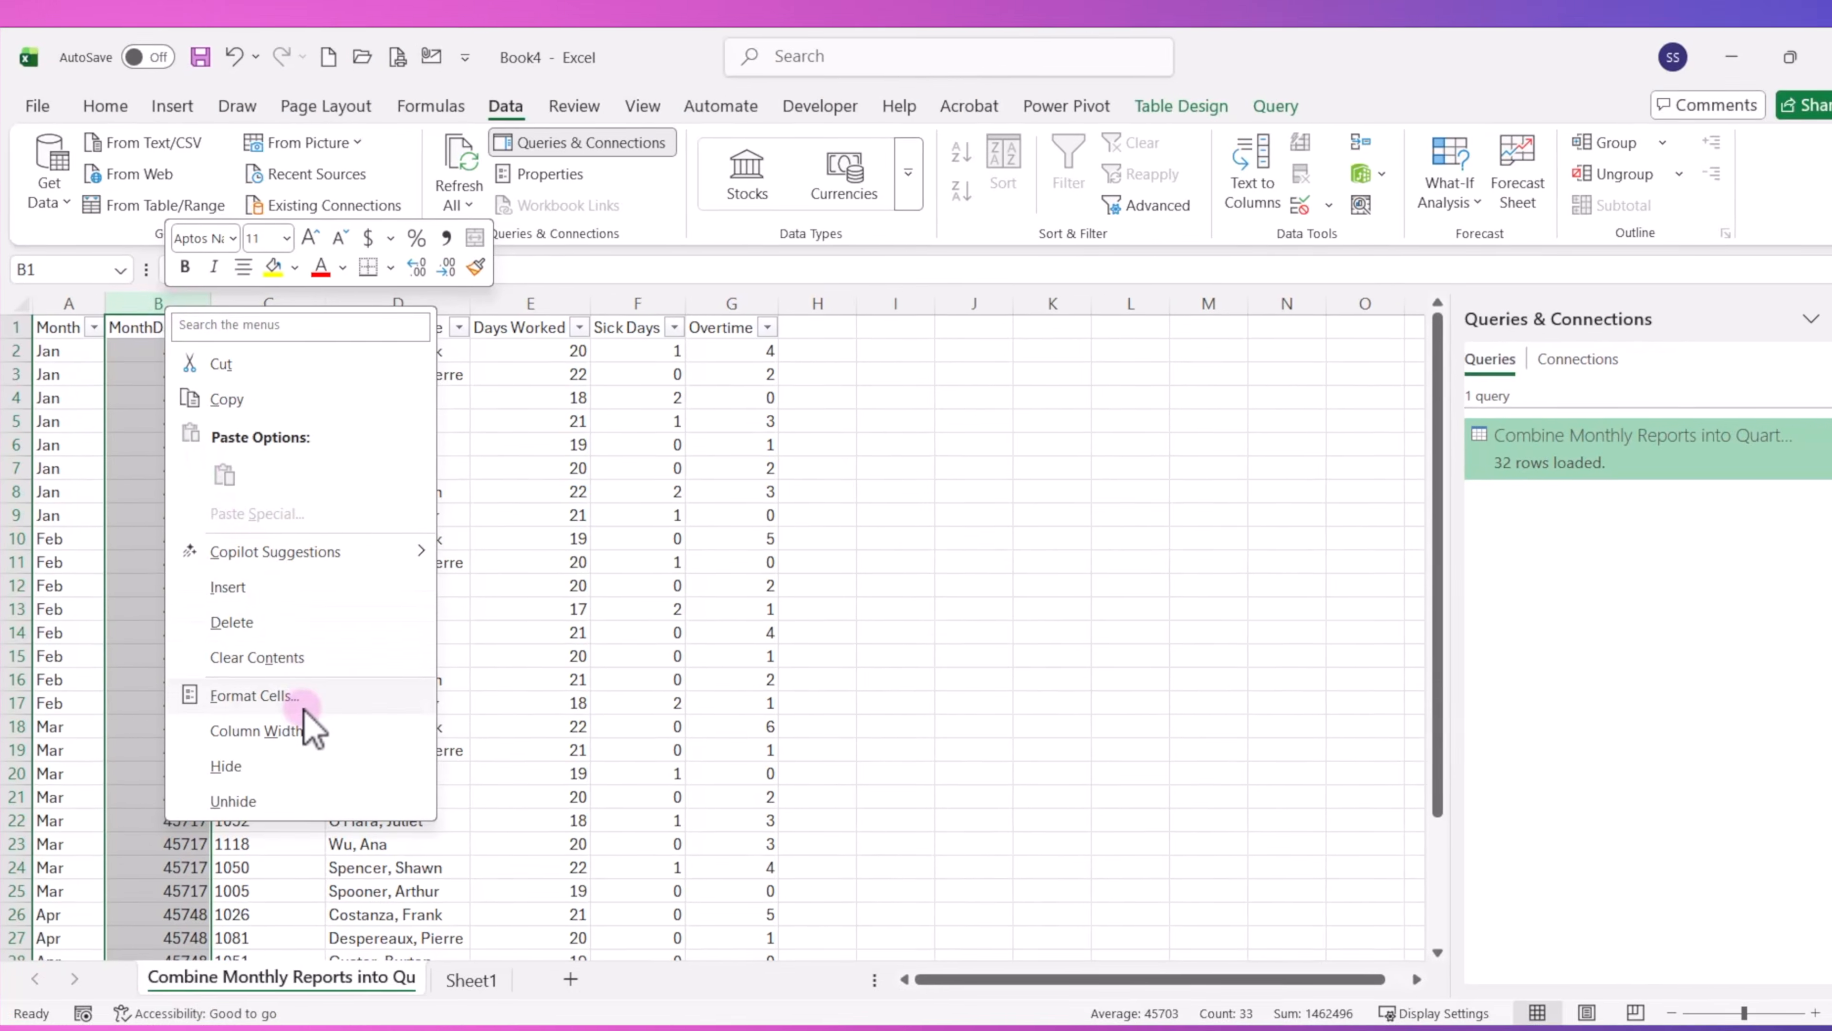
pyautogui.click(296, 703)
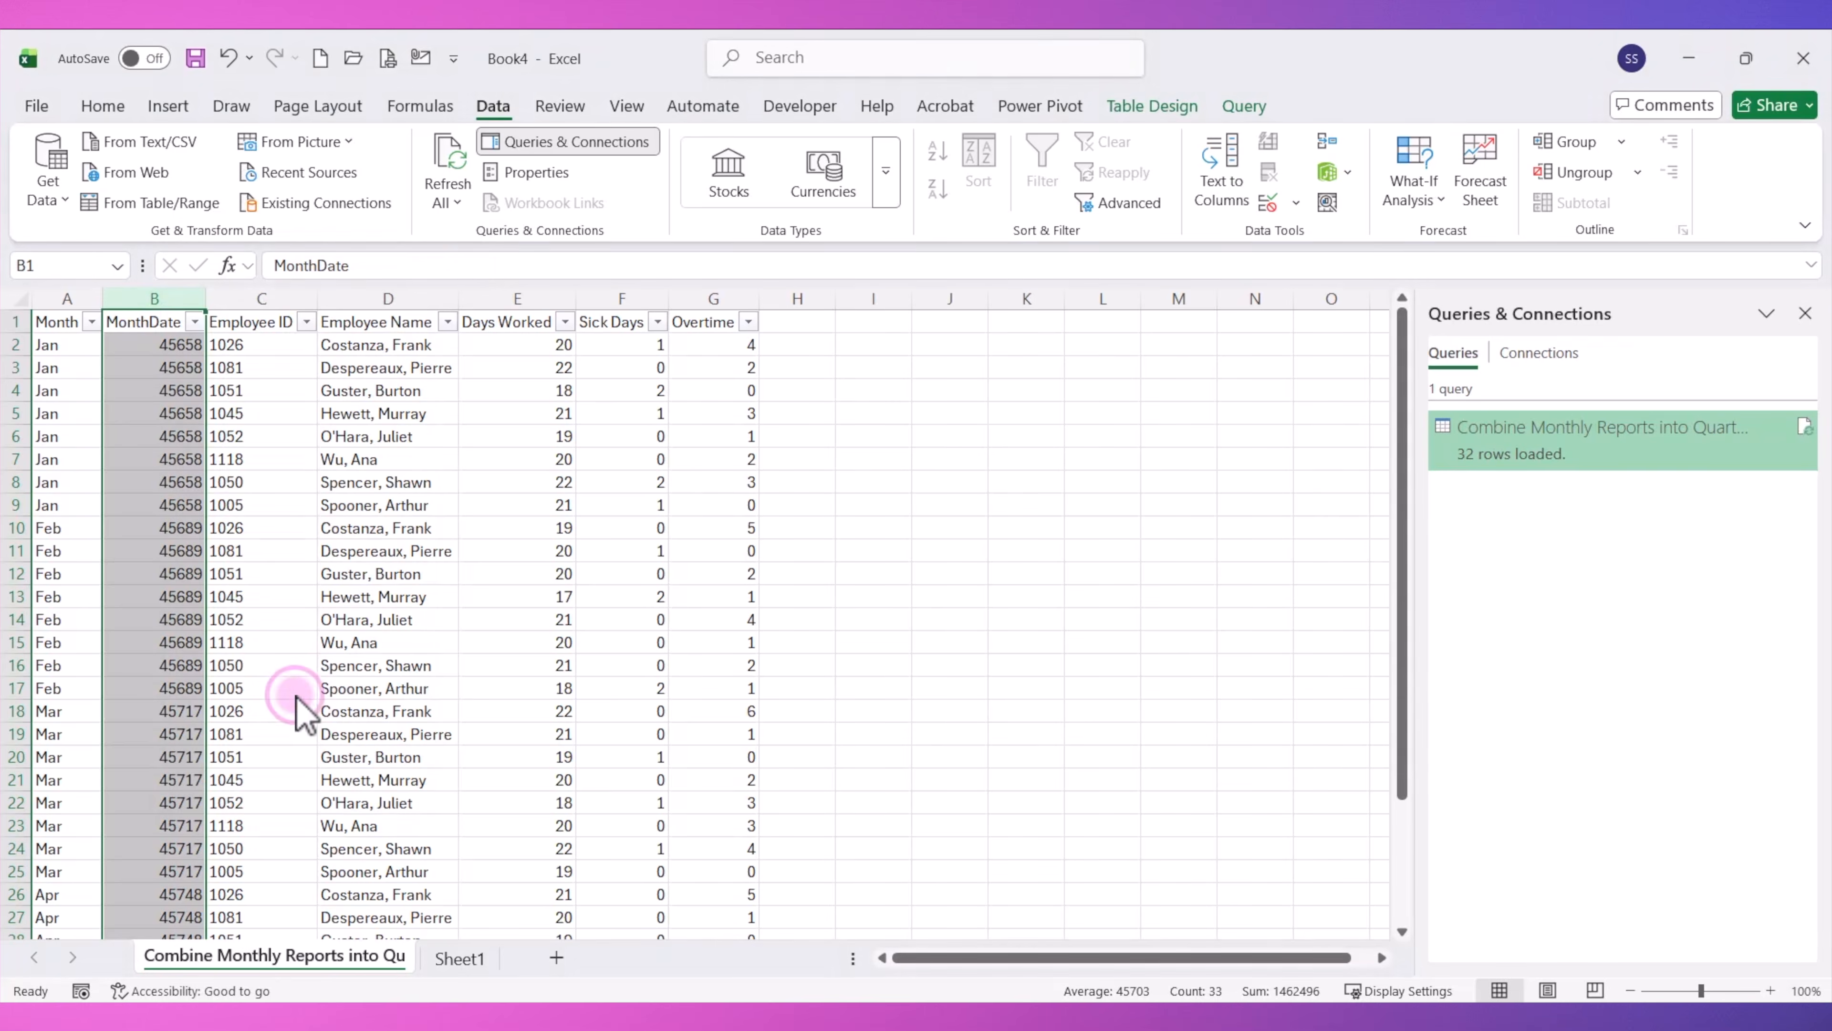
pyautogui.click(60, 560)
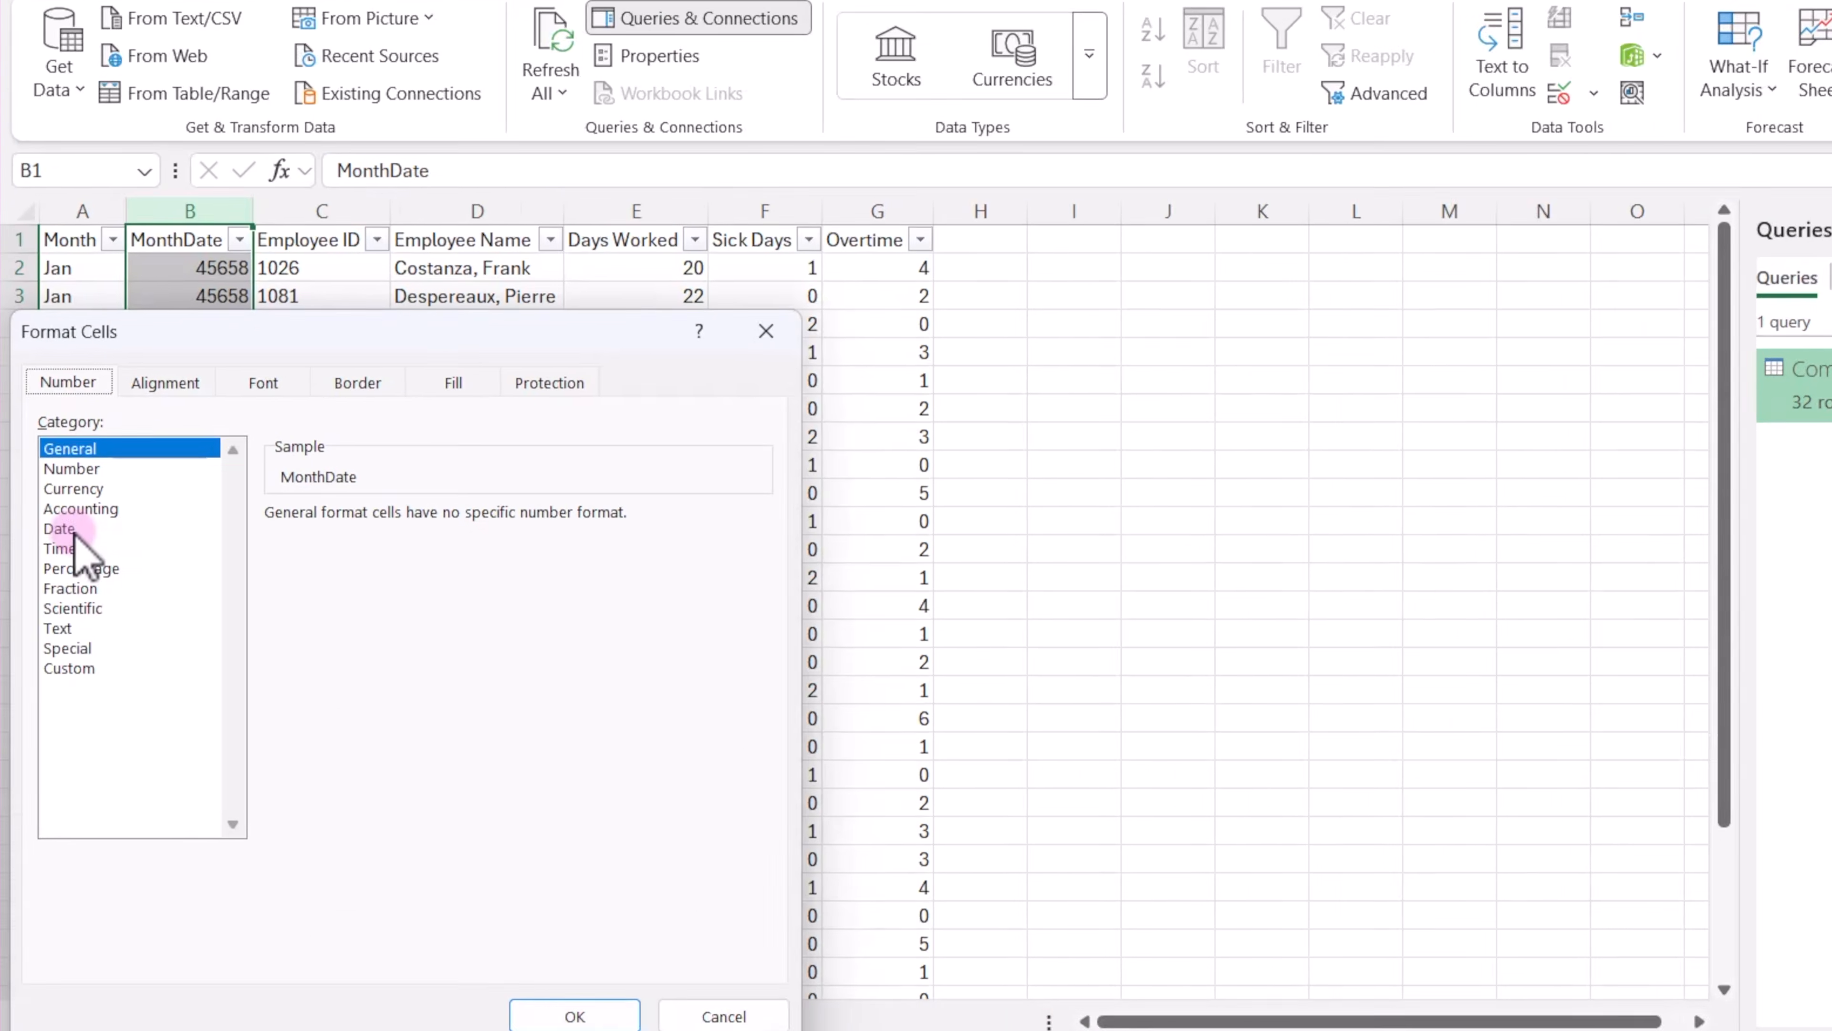
pyautogui.click(73, 533)
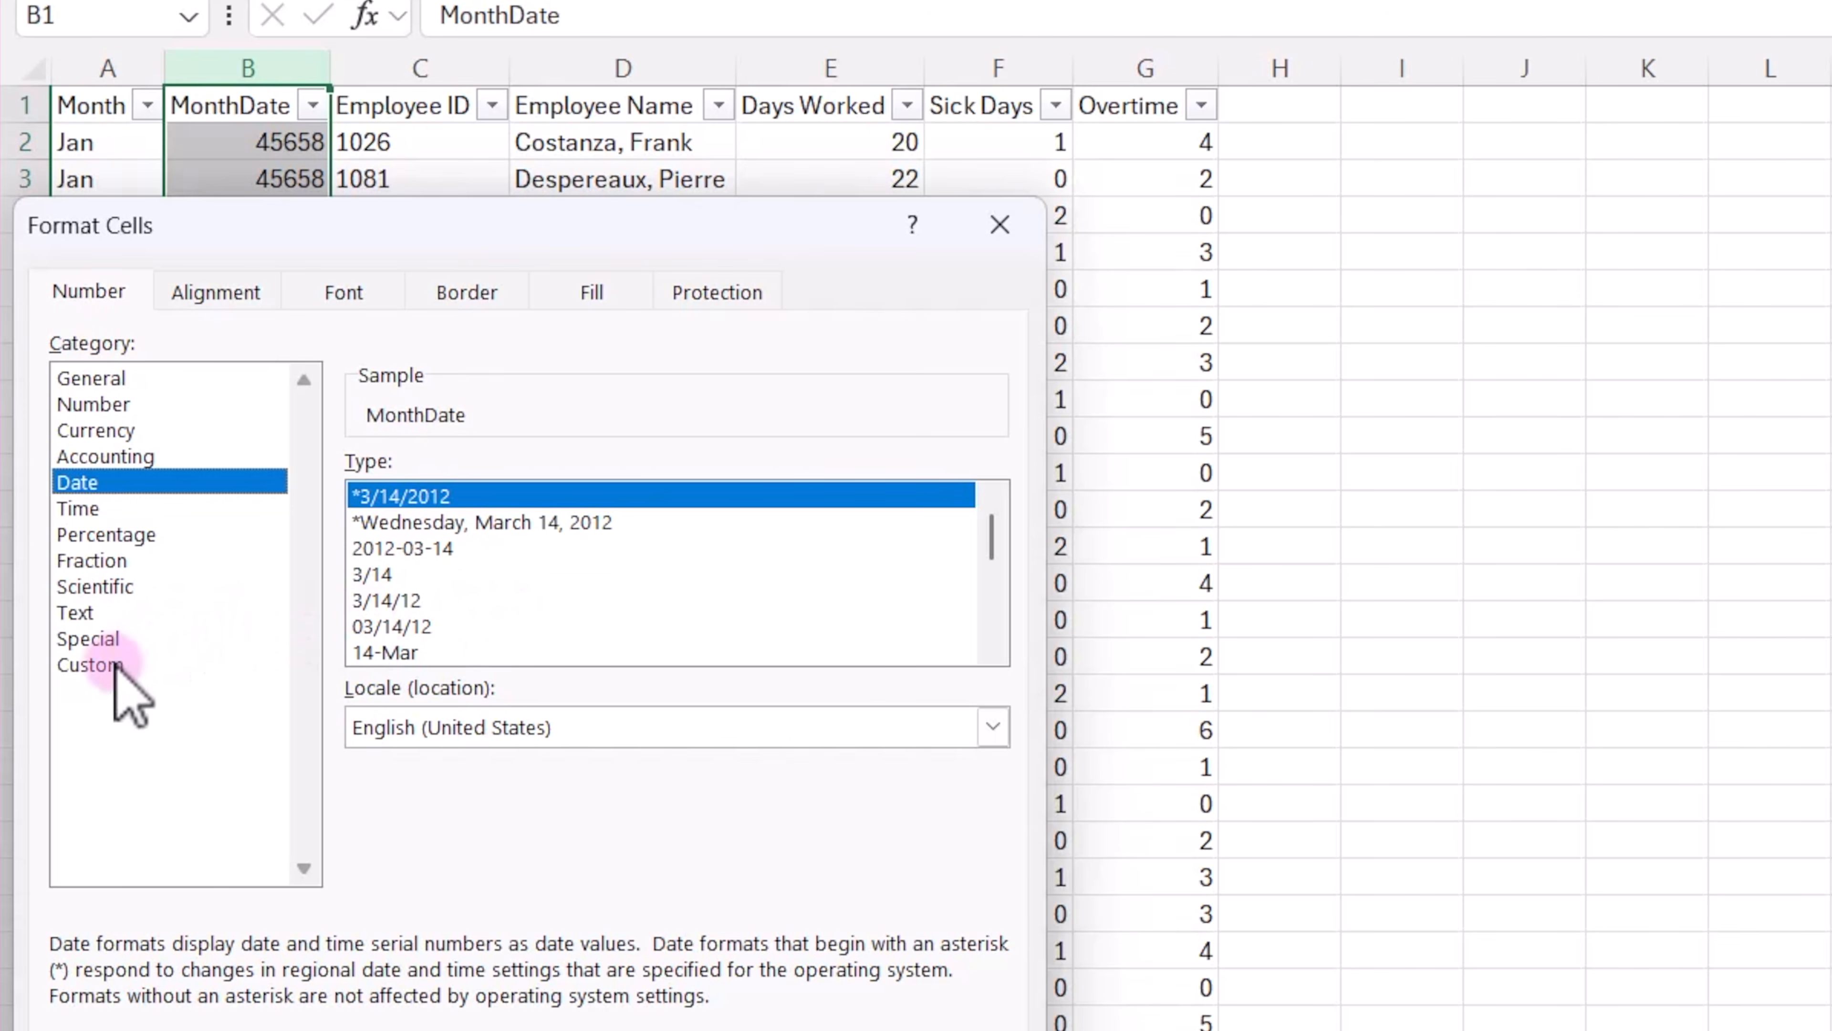
pyautogui.click(94, 664)
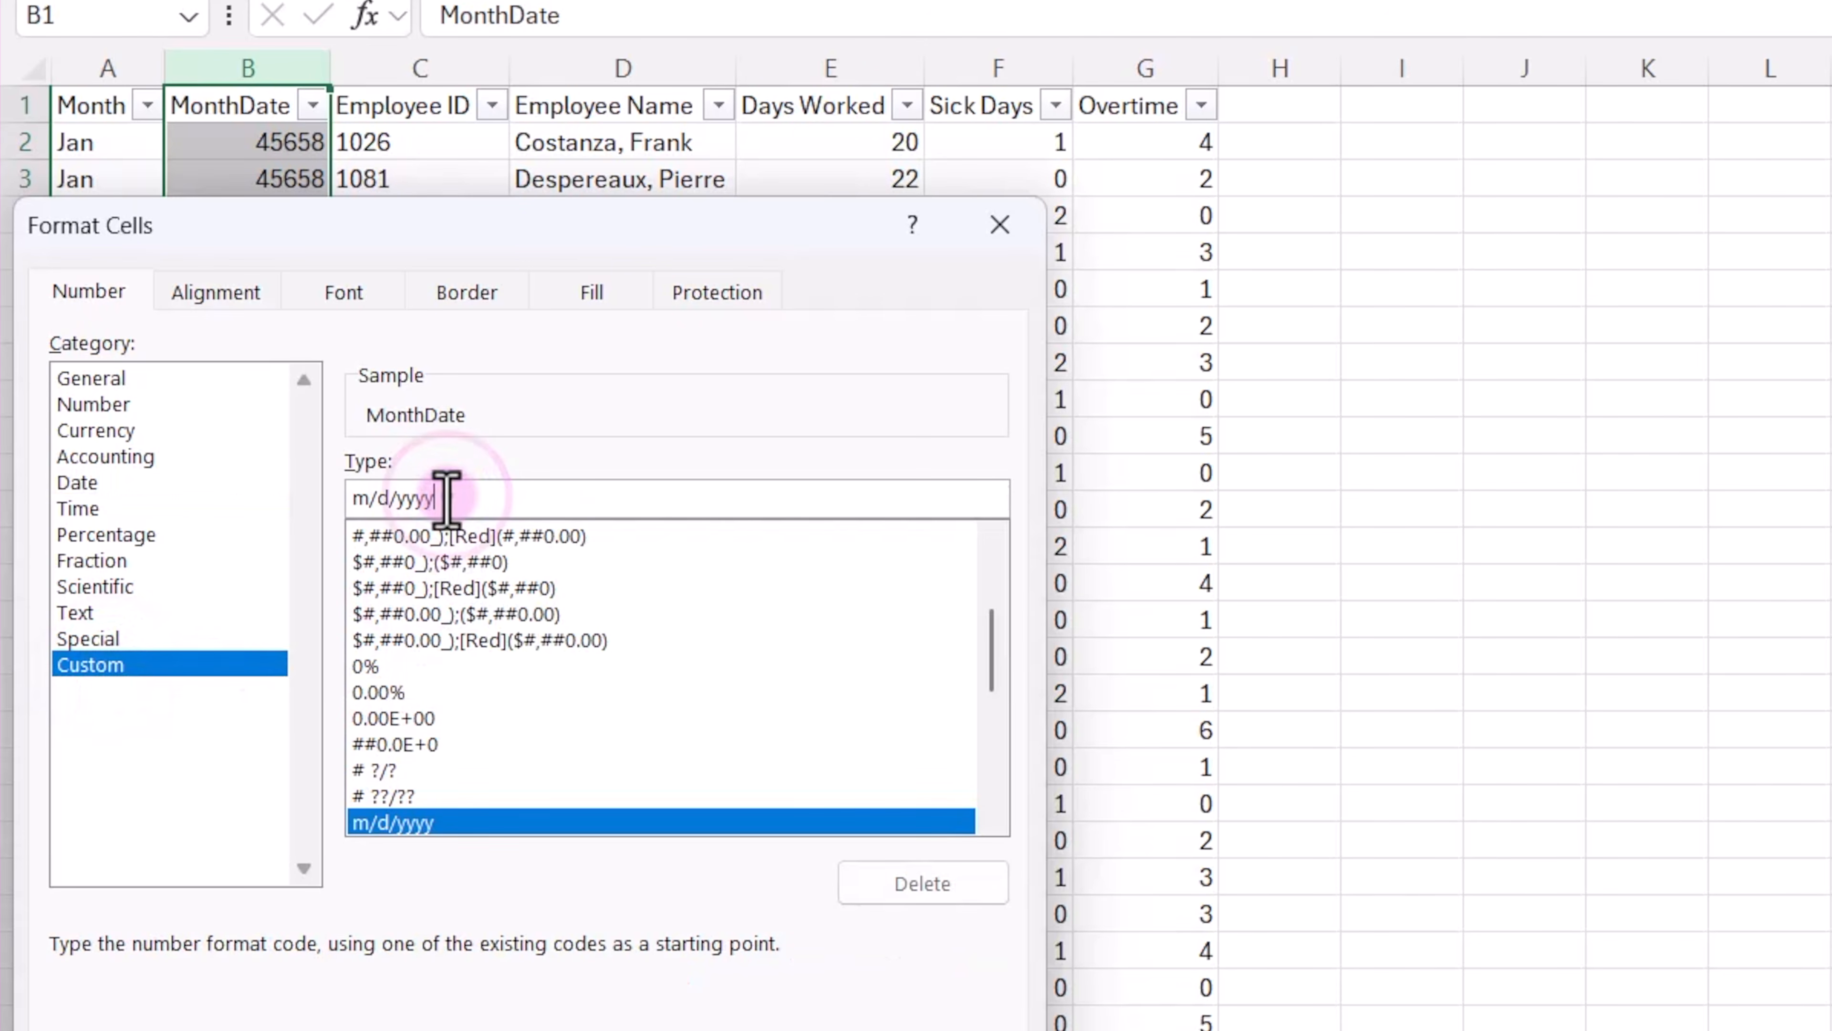
pyautogui.moveTo(441, 498); pyautogui.dragTo(352, 500)
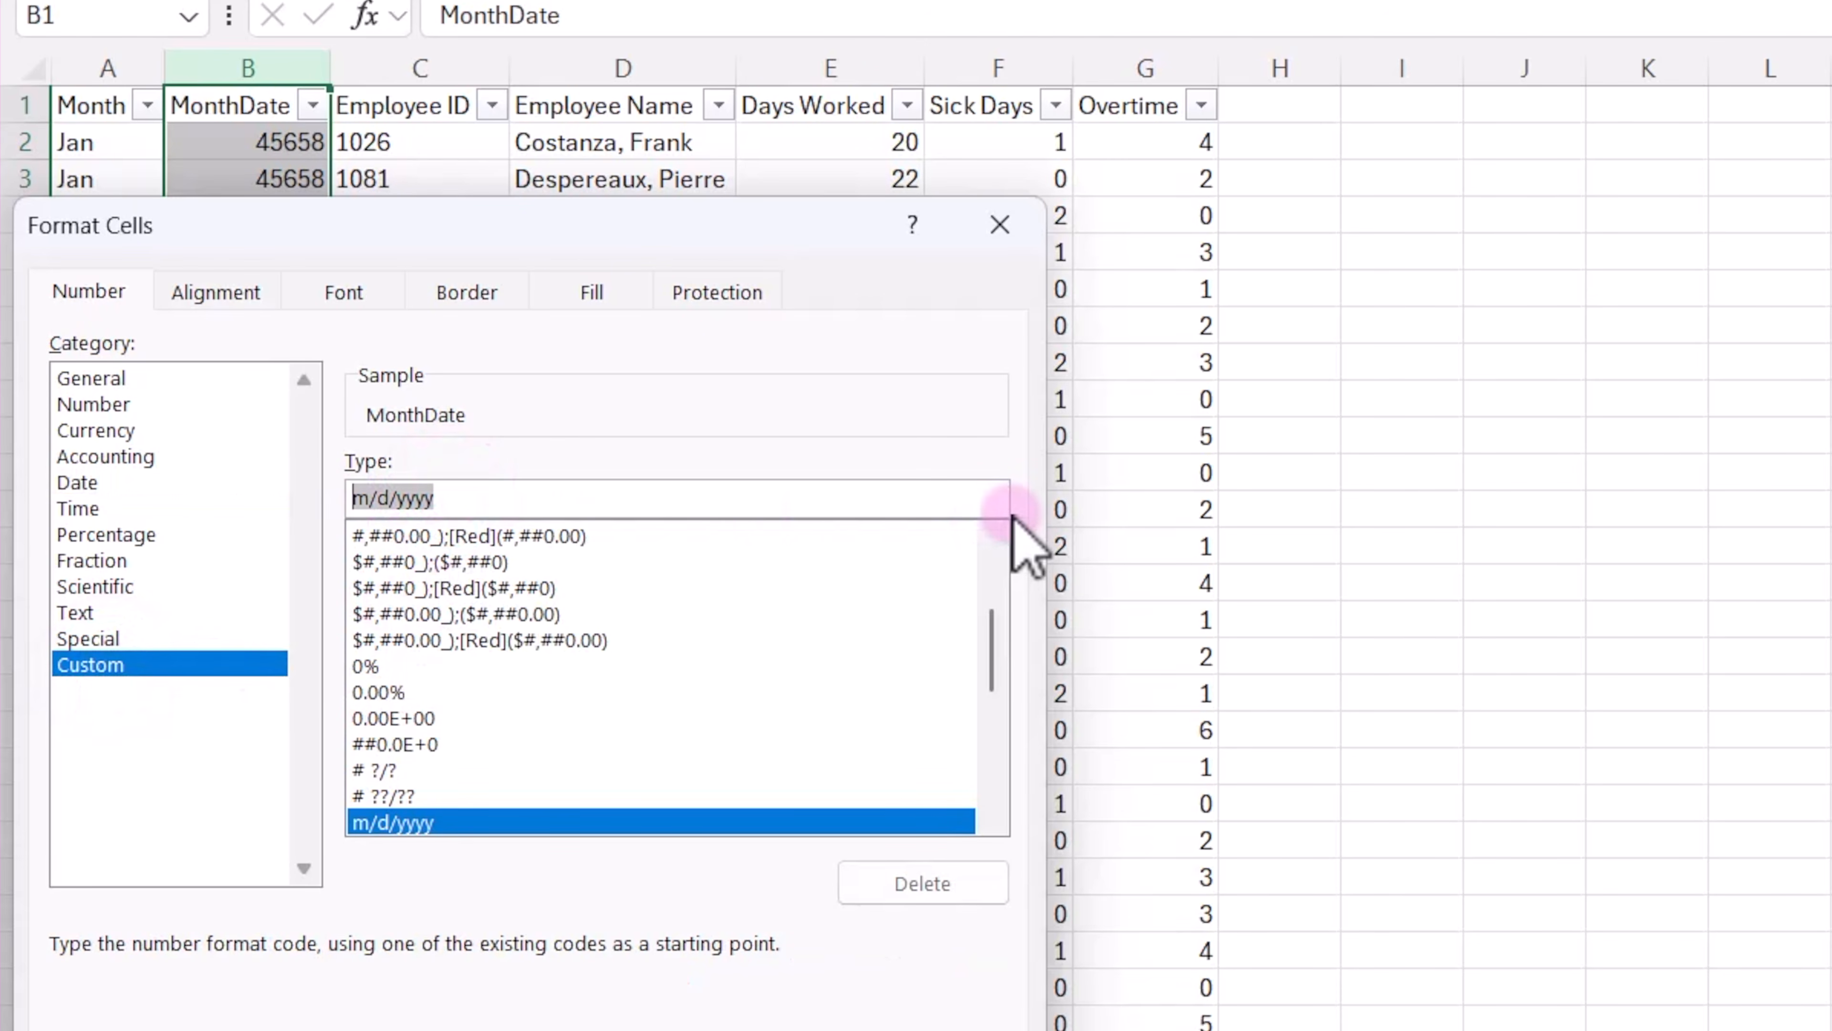
pyautogui.write('mmm')
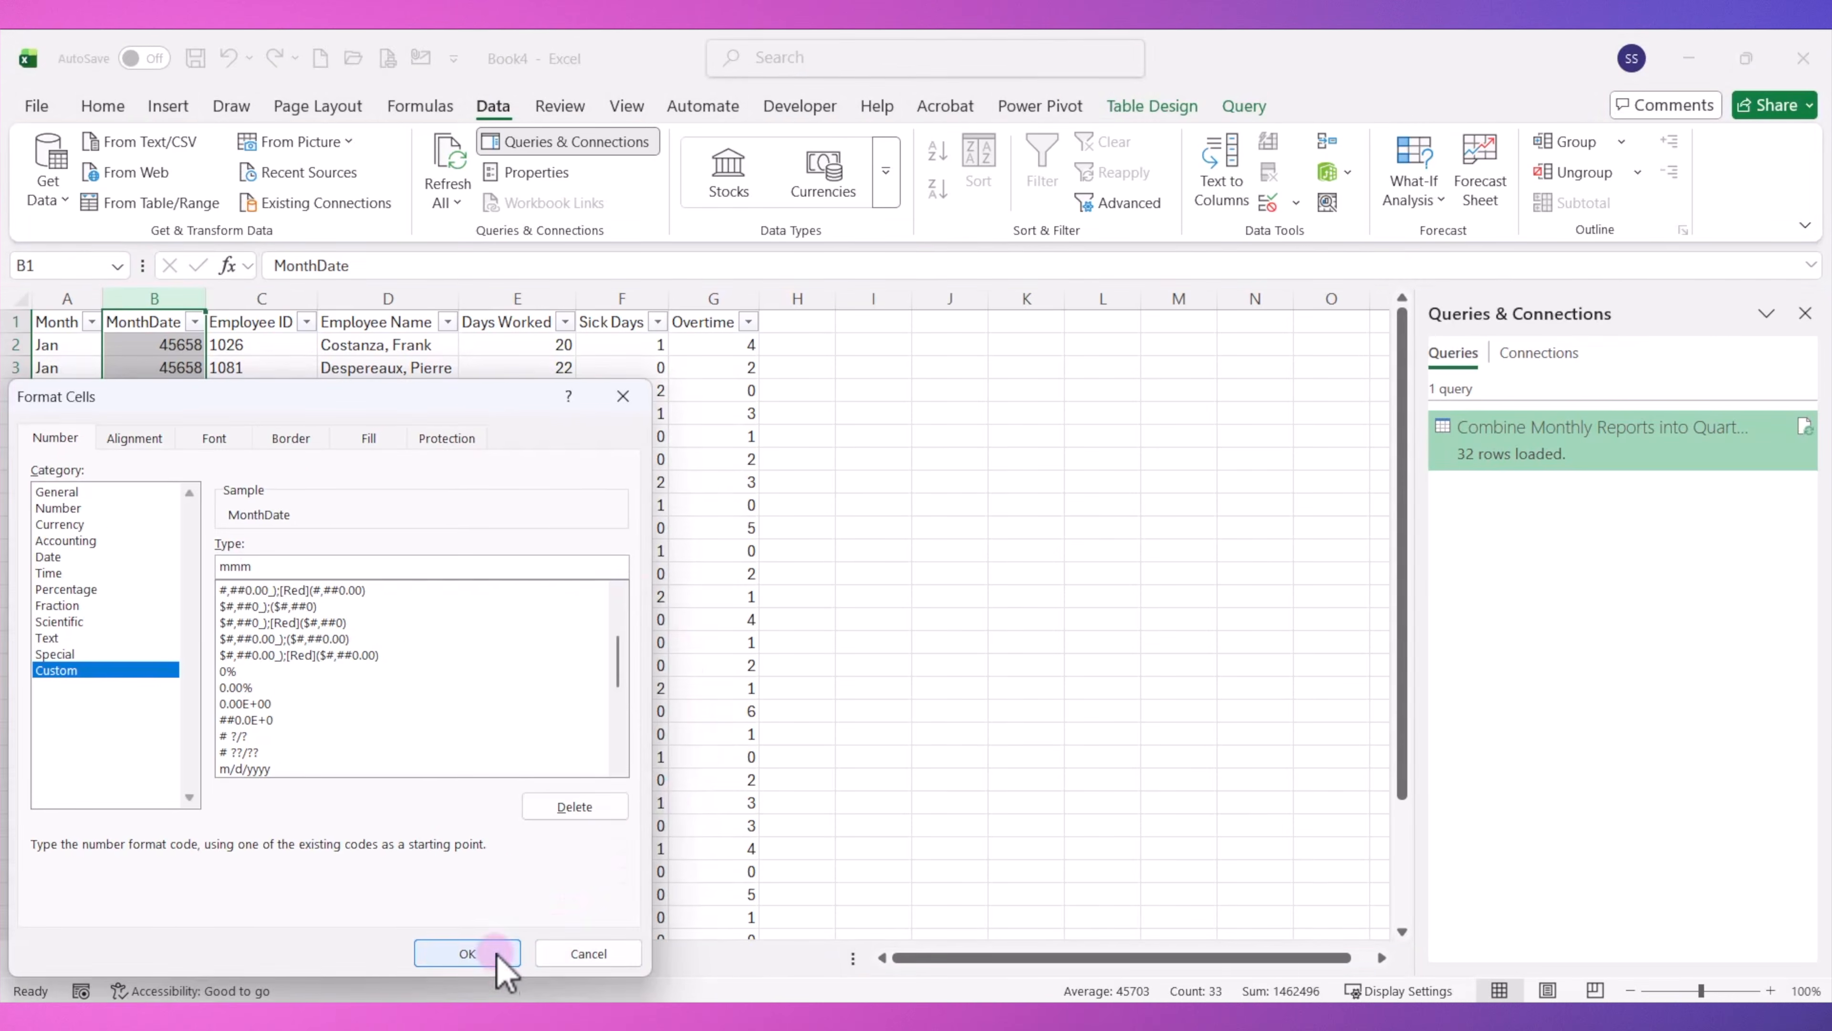
pyautogui.click(487, 957)
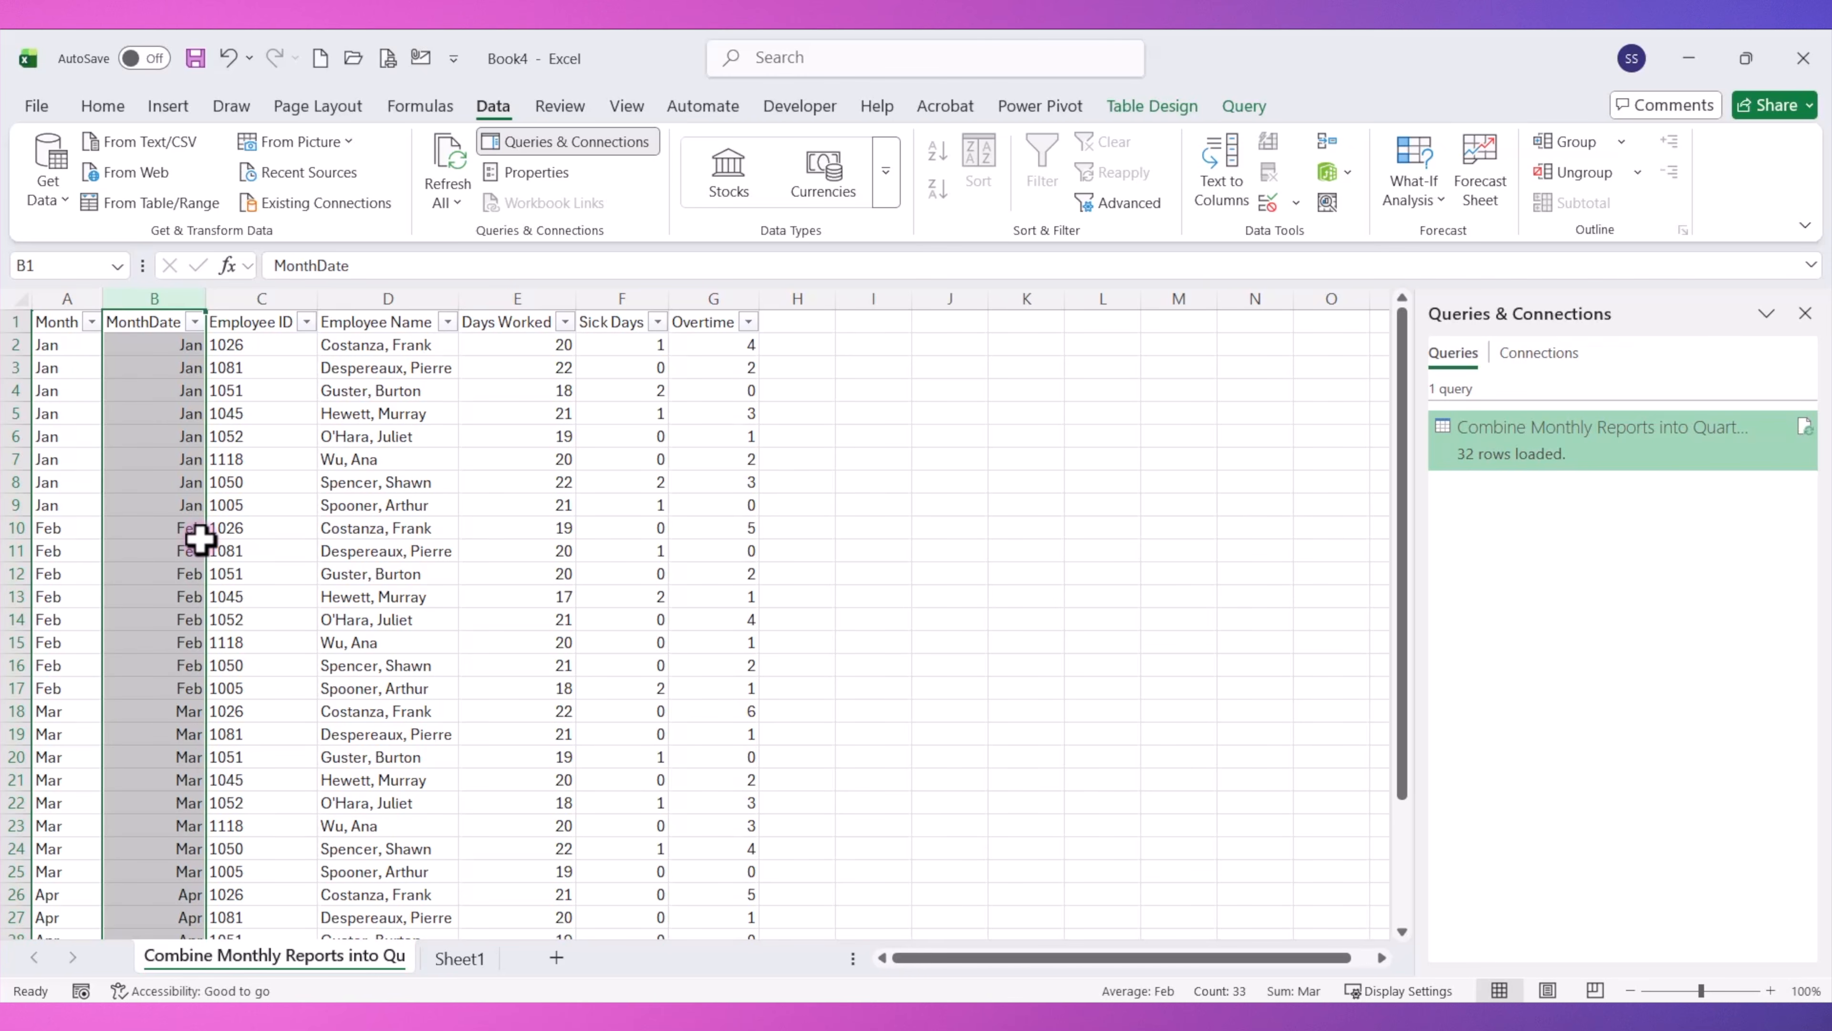
pyautogui.click(143, 319)
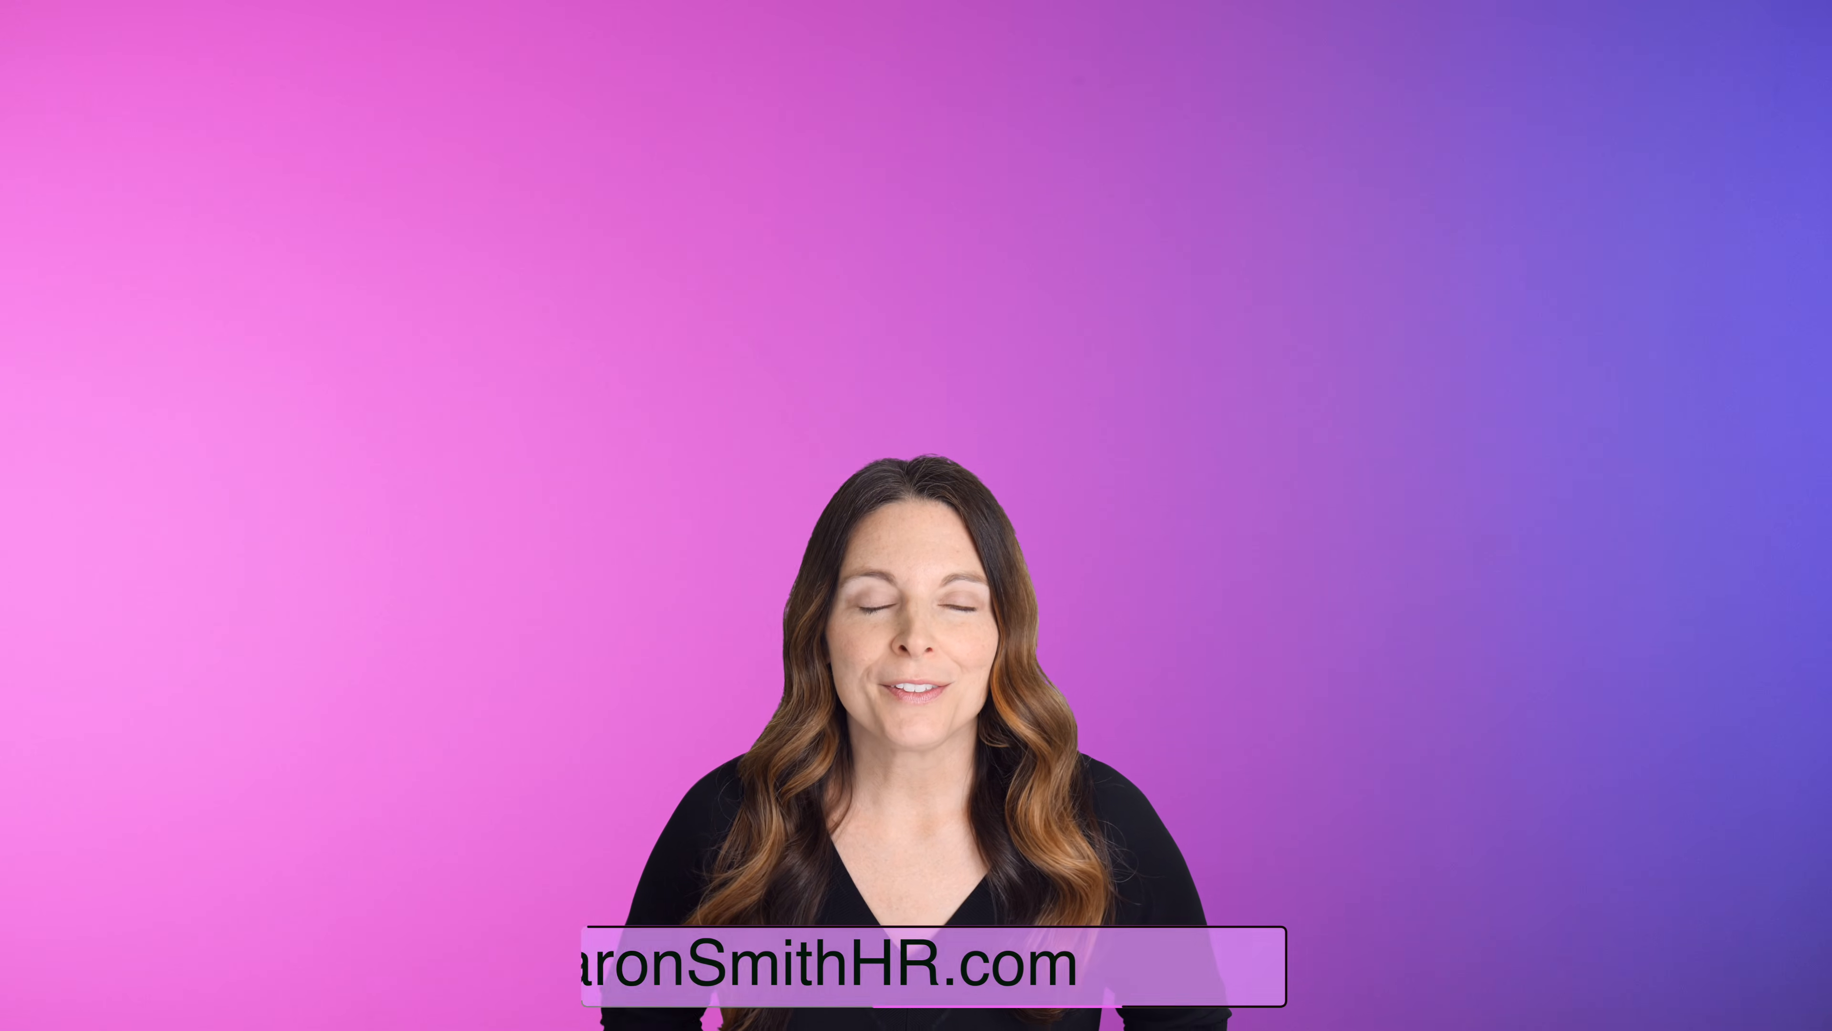